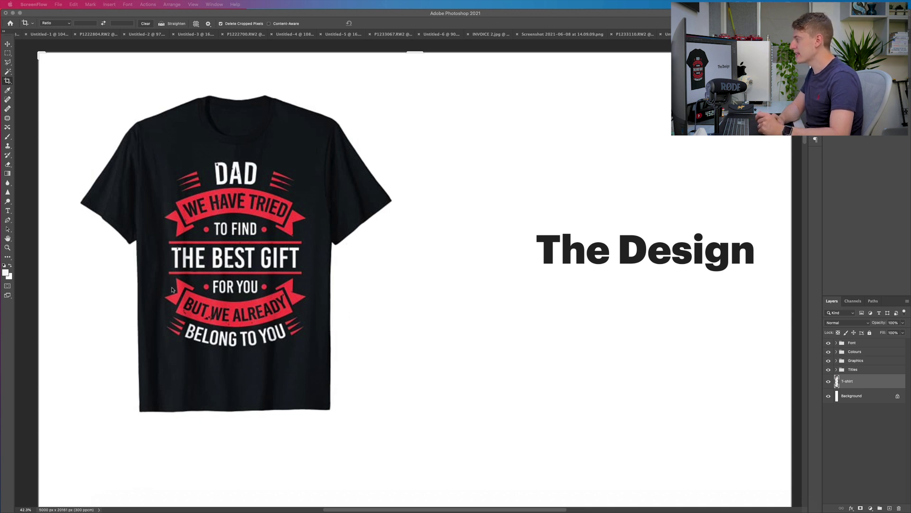
Examine the lettering on the T-shirt design and the Bebas Neue font sample below it
scroll(282, 335, down, 10)
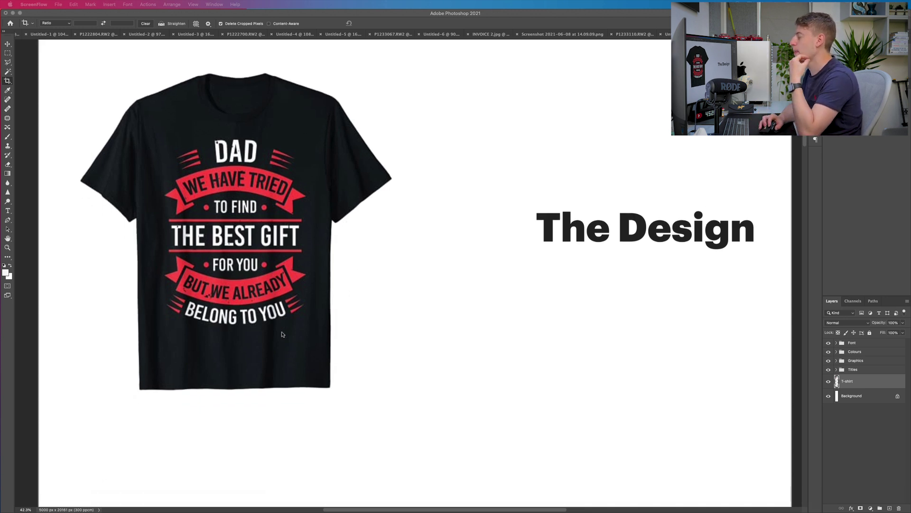
scroll(281, 335, up, 1)
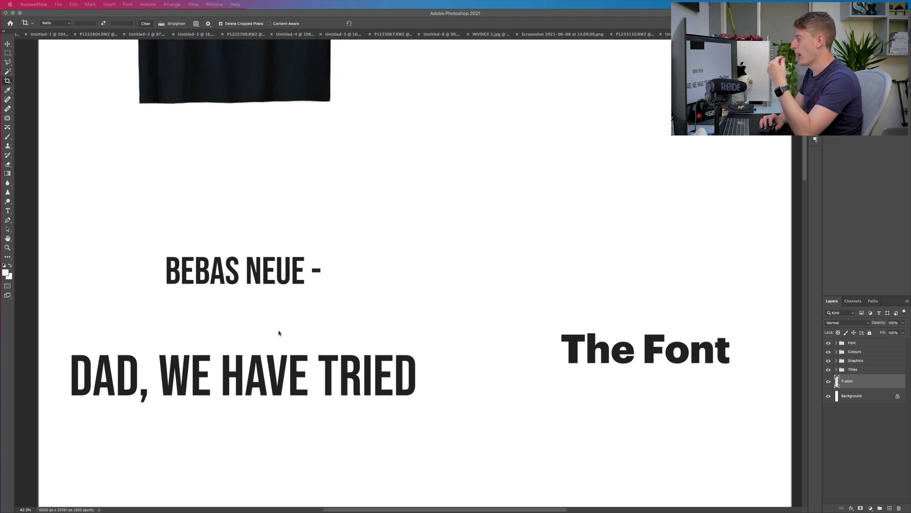
scroll(279, 333, up, 5)
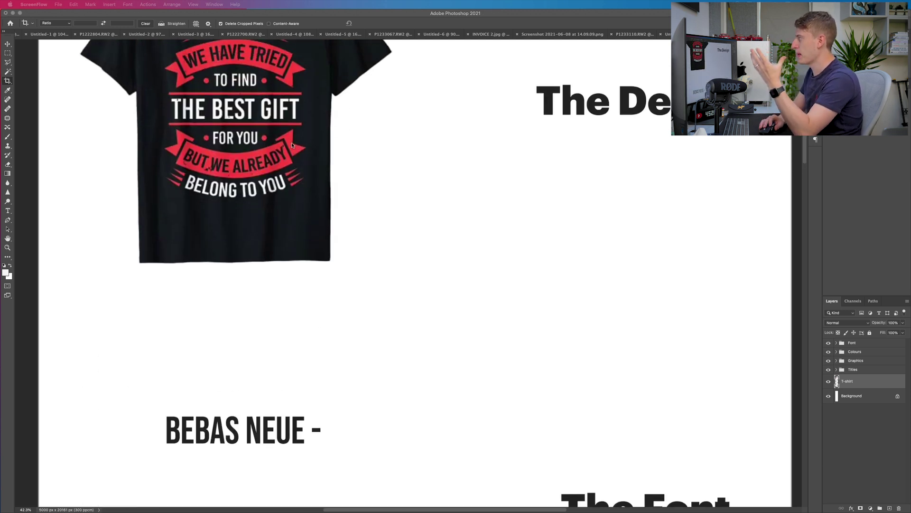
scroll(291, 142, up, 3)
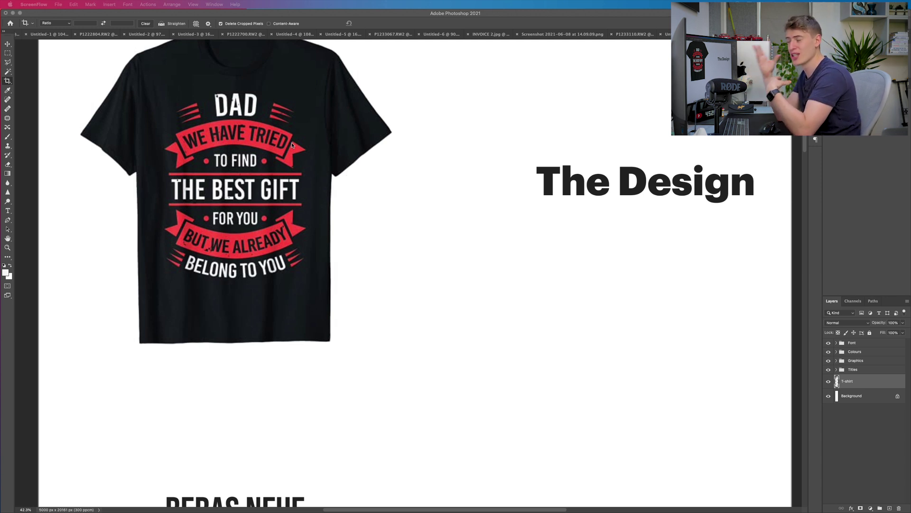
scroll(257, 179, down, 6)
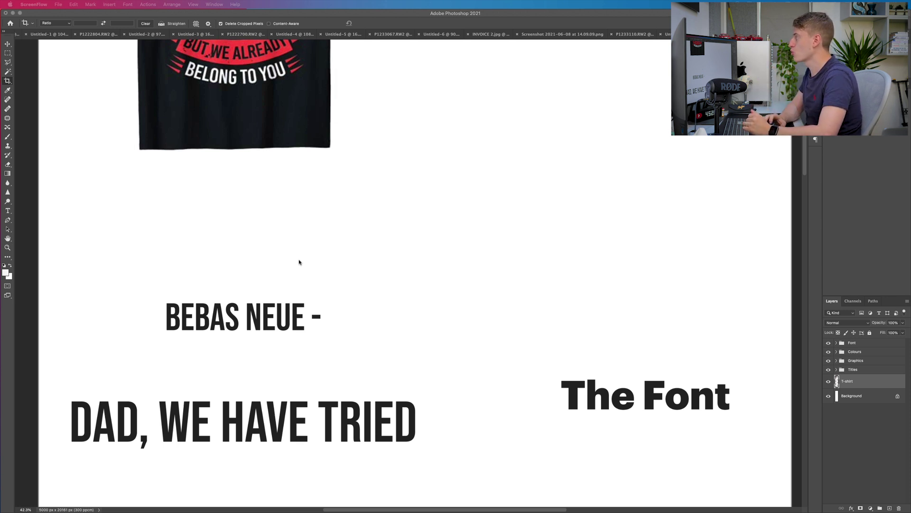
Switch to Chrome and review the WhatTheFont matches for the T-shirt lettering
click(162, 495)
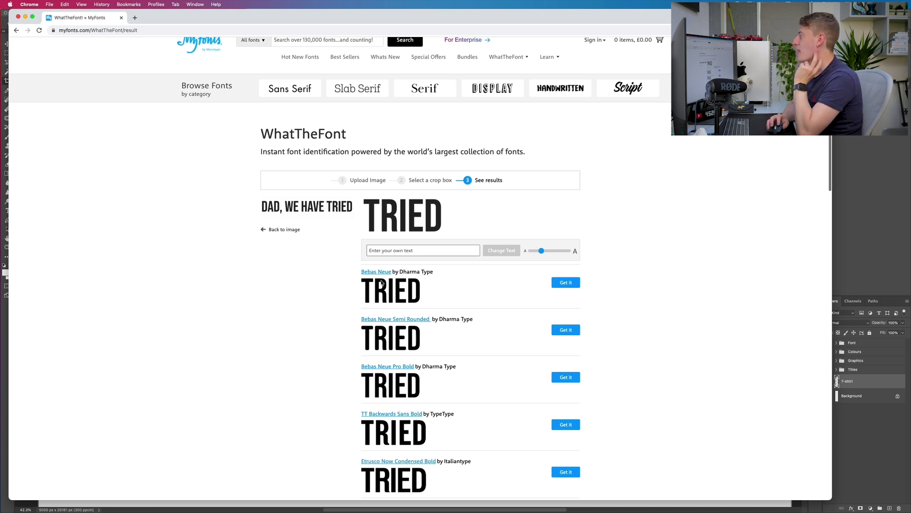
scroll(401, 332, down, 6)
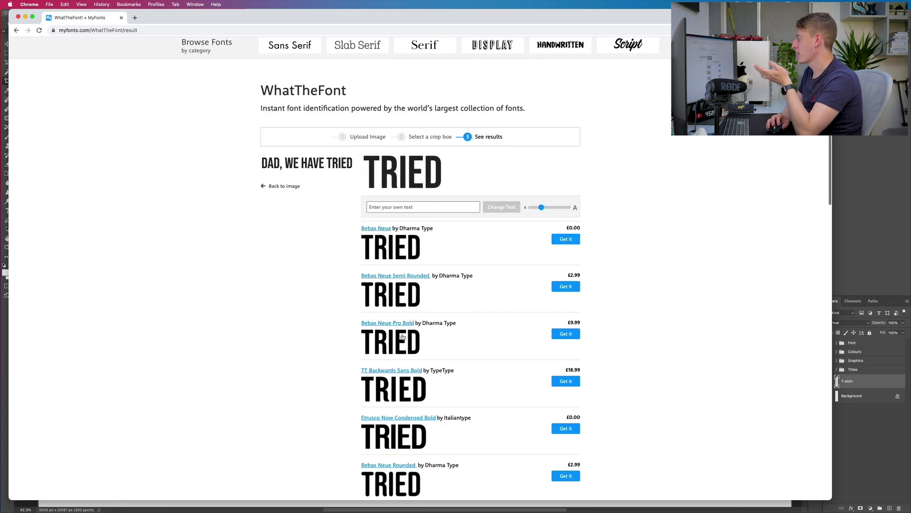
scroll(403, 337, down, 3)
scroll(403, 342, up, 10)
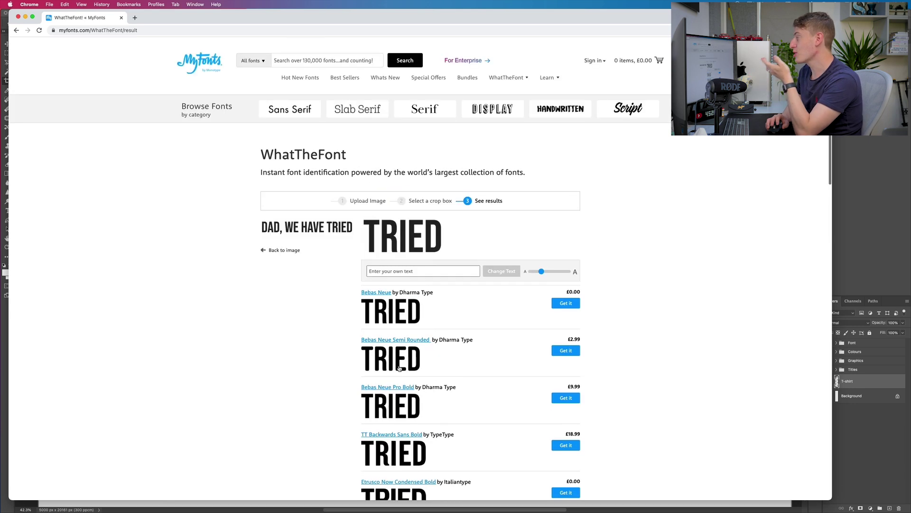
Switch back to Photoshop and compare the plain and distressed font samples with the T-shirt lettering
key(super+m)
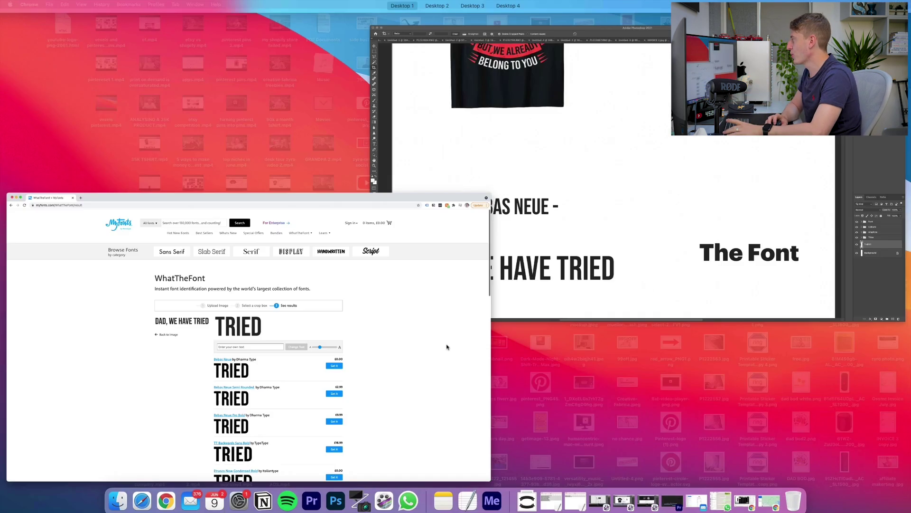
scroll(368, 314, down, 1)
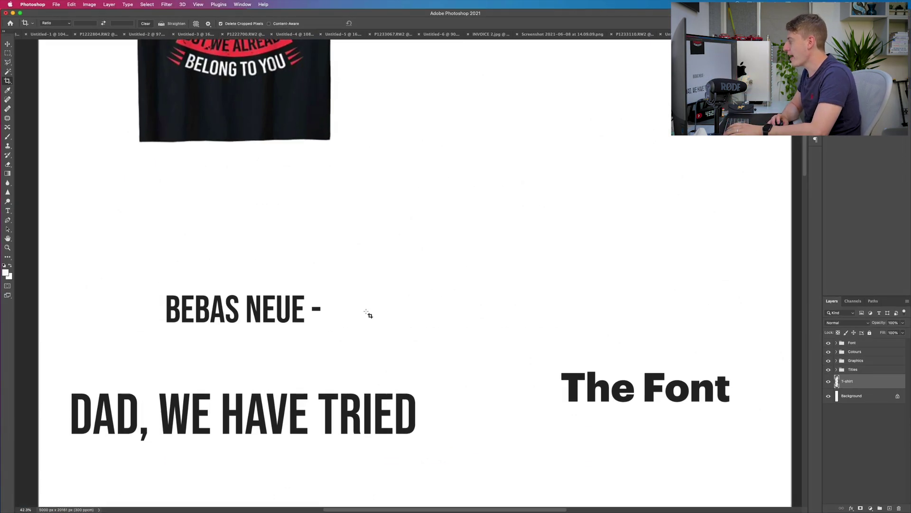
scroll(384, 356, down, 4)
scroll(385, 353, down, 5)
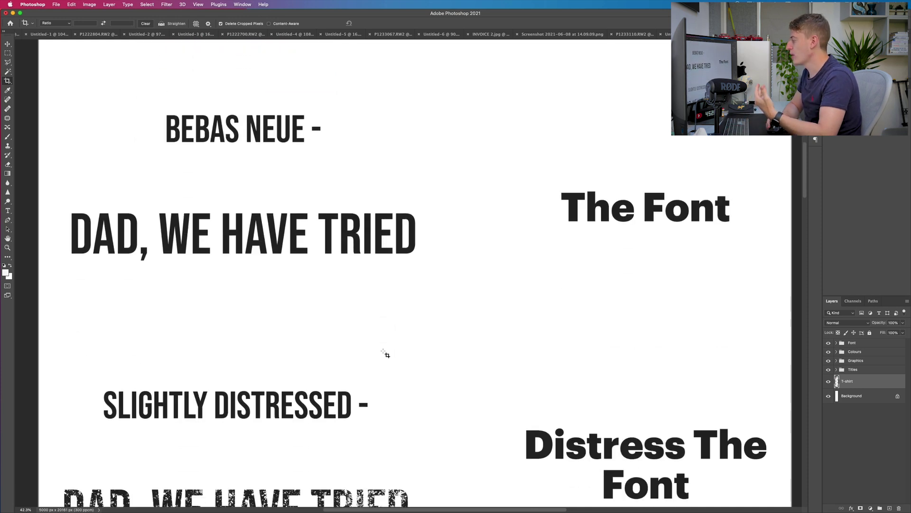
scroll(385, 354, down, 3)
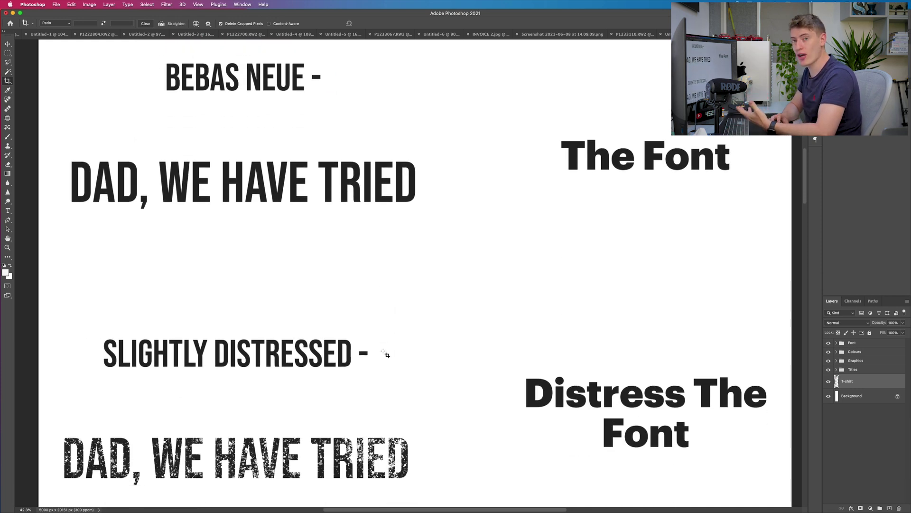
scroll(385, 354, up, 18)
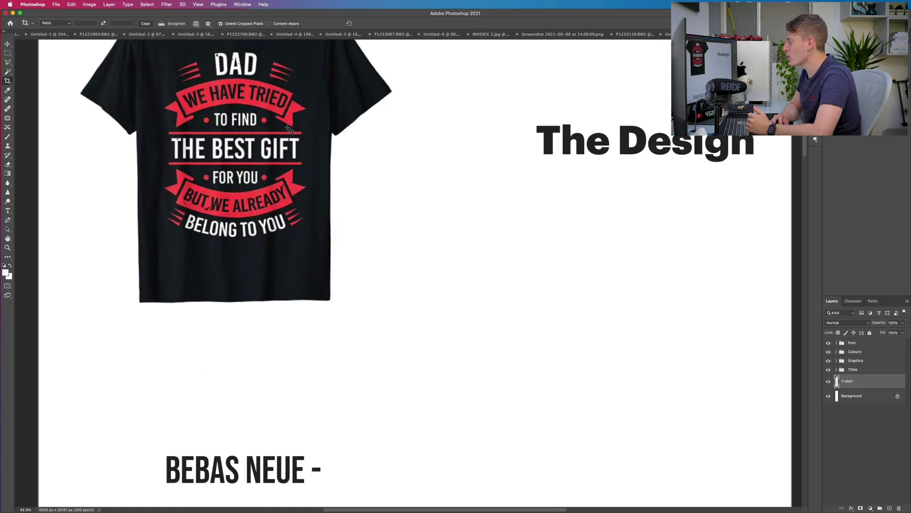
right_click(221, 58)
key(Escape)
drag(207, 49, 254, 64)
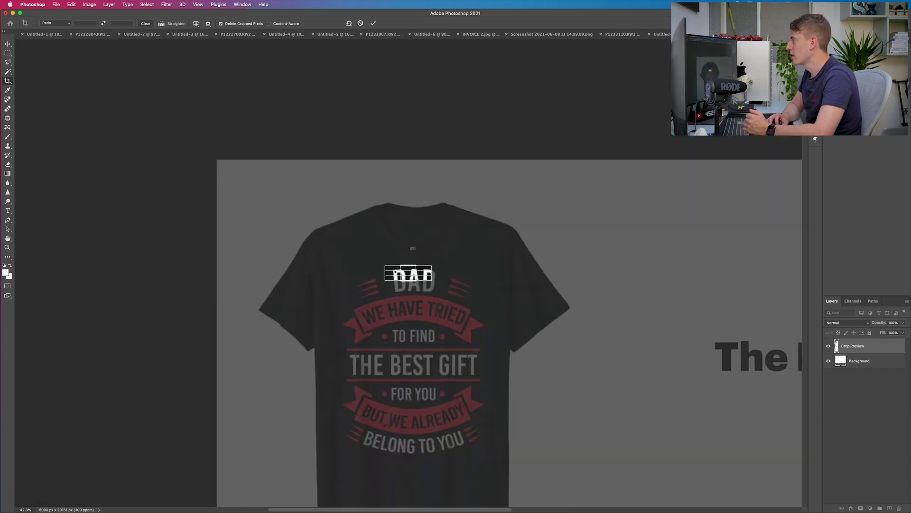
click(361, 24)
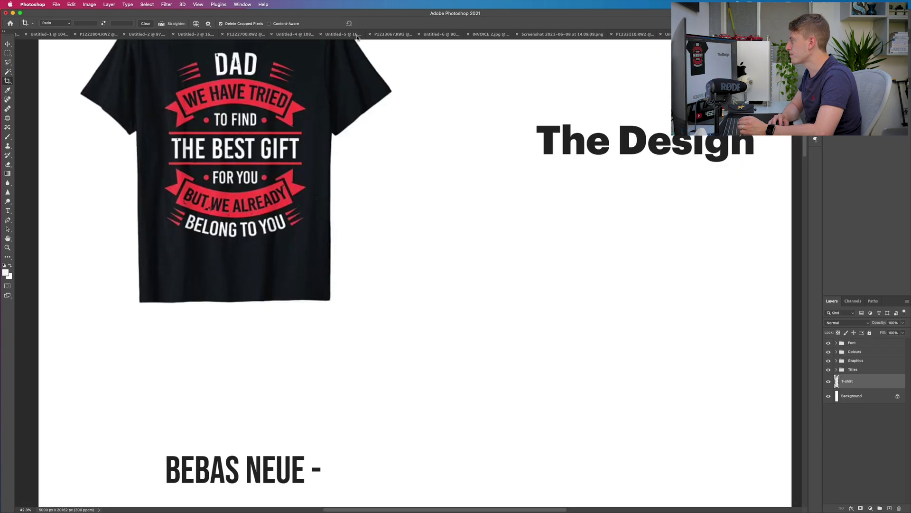
click(7, 44)
Activate the Brush tool and set its painting mode to Clear
scroll(284, 375, down, 2)
scroll(292, 380, down, 7)
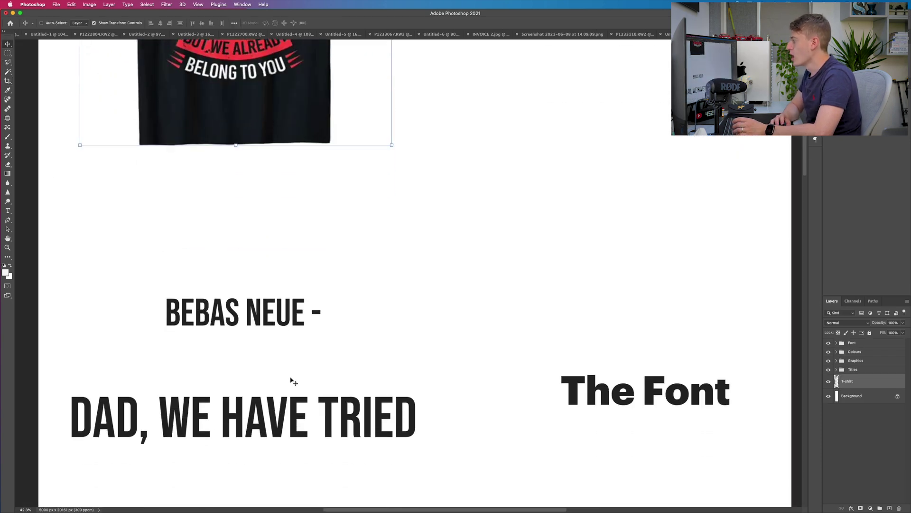
scroll(294, 382, down, 2)
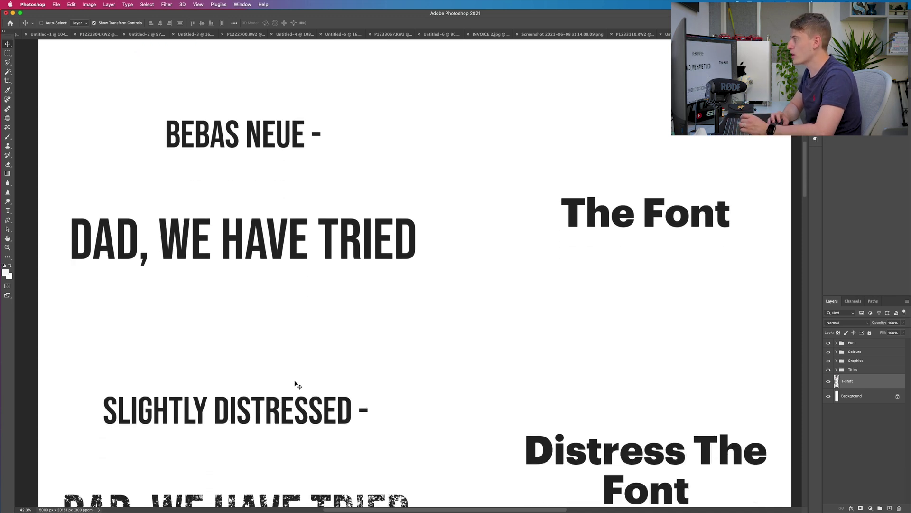
click(8, 136)
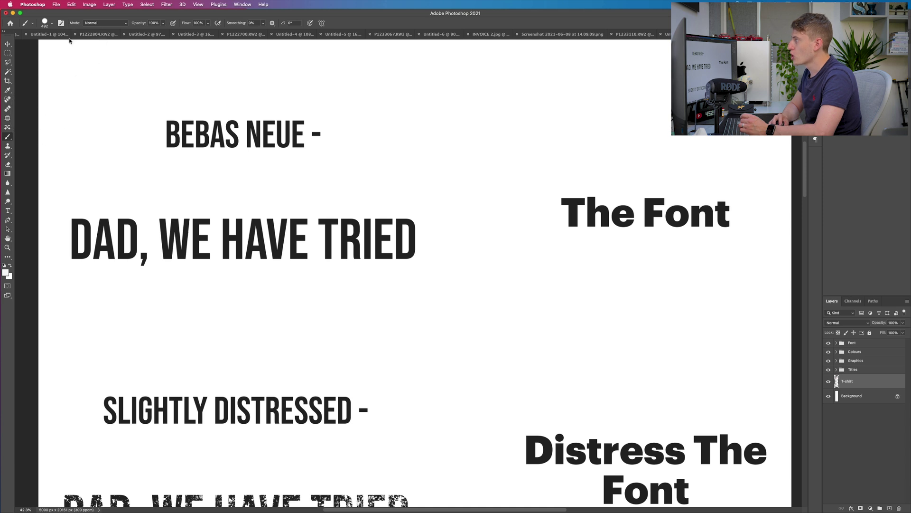
click(98, 23)
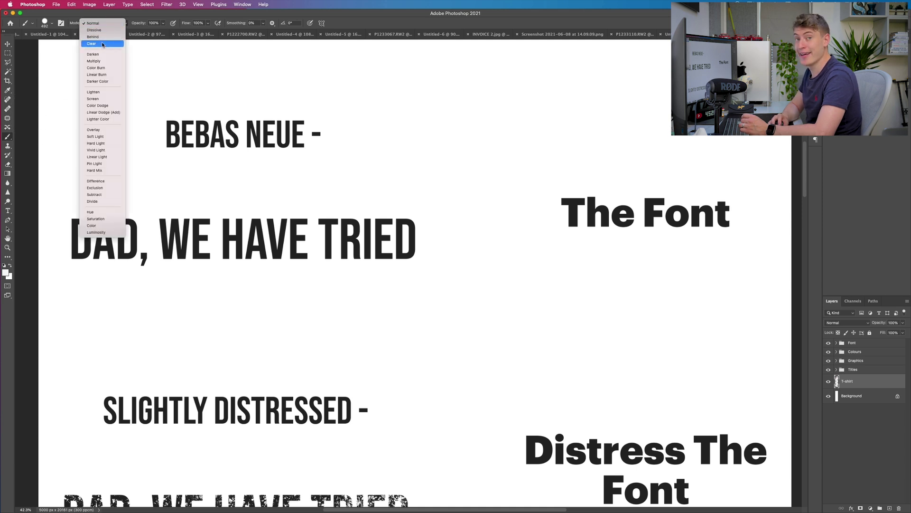
click(103, 45)
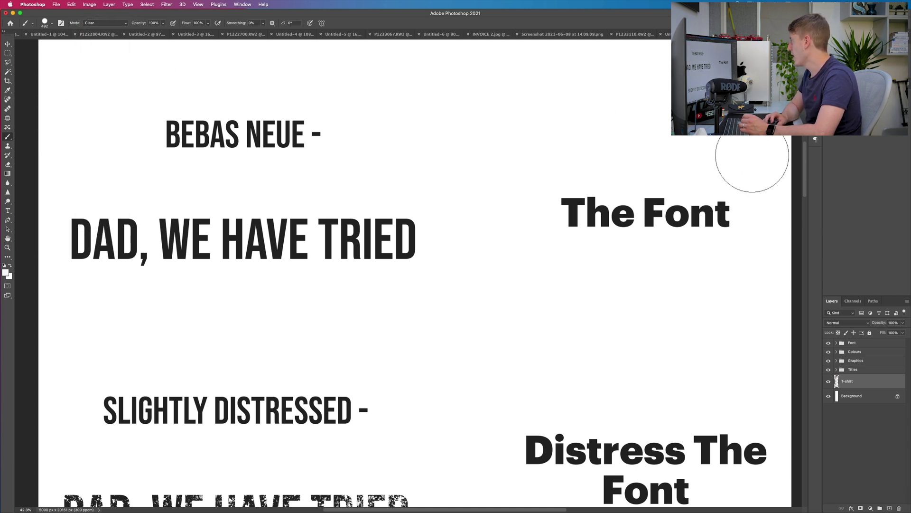
Choose the 284 px speckled texture brush from the recent brush presets
click(815, 100)
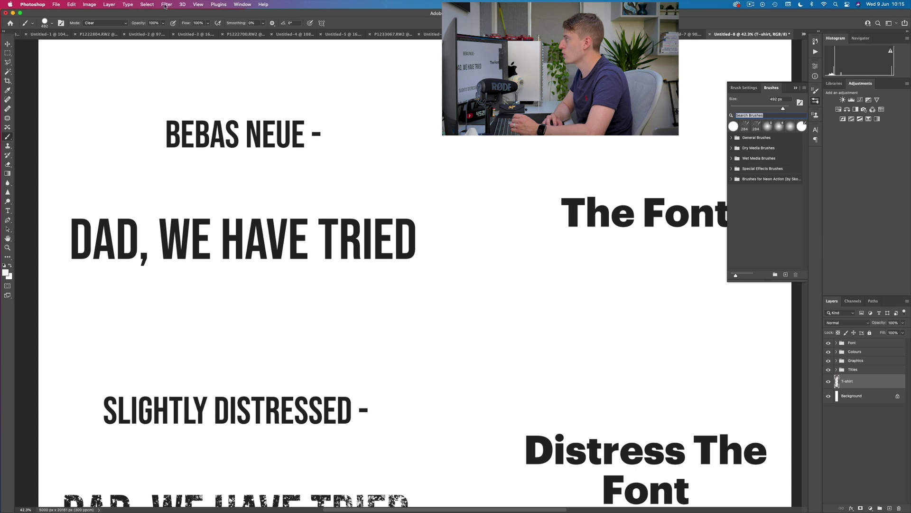
click(242, 4)
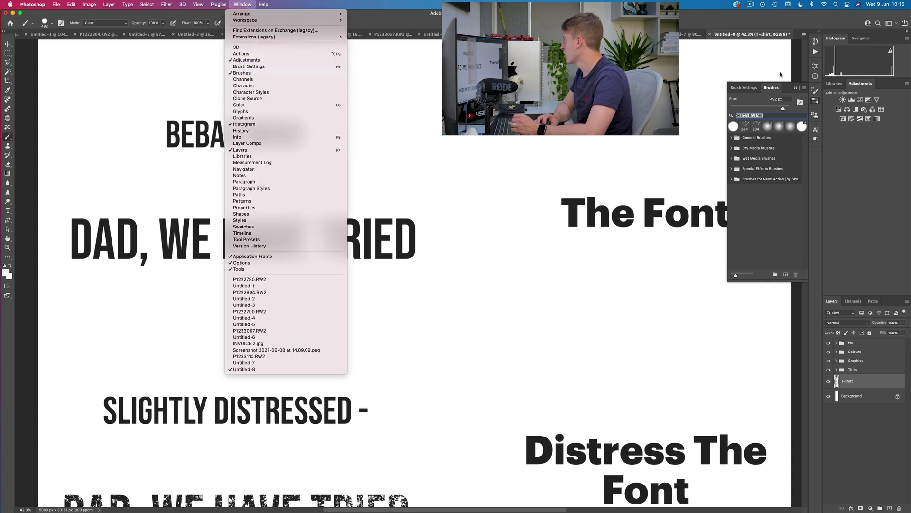
click(744, 126)
click(745, 126)
click(734, 126)
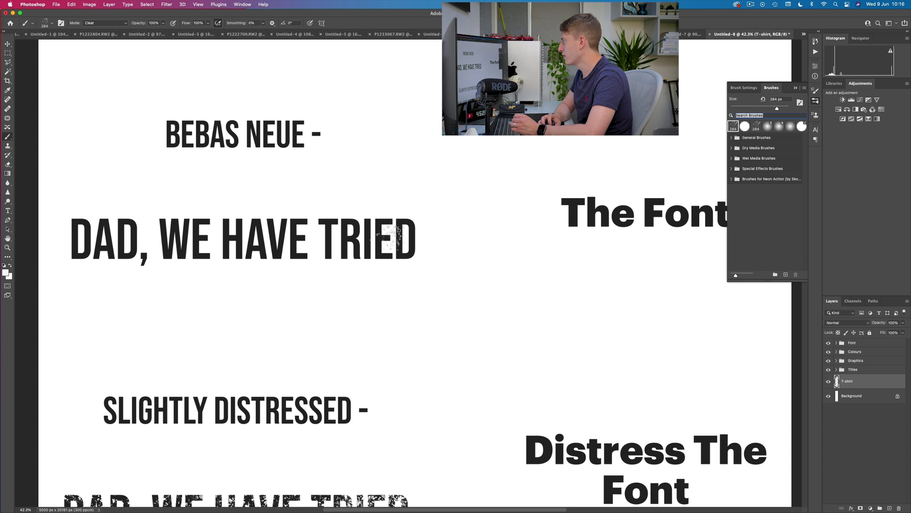
click(378, 227)
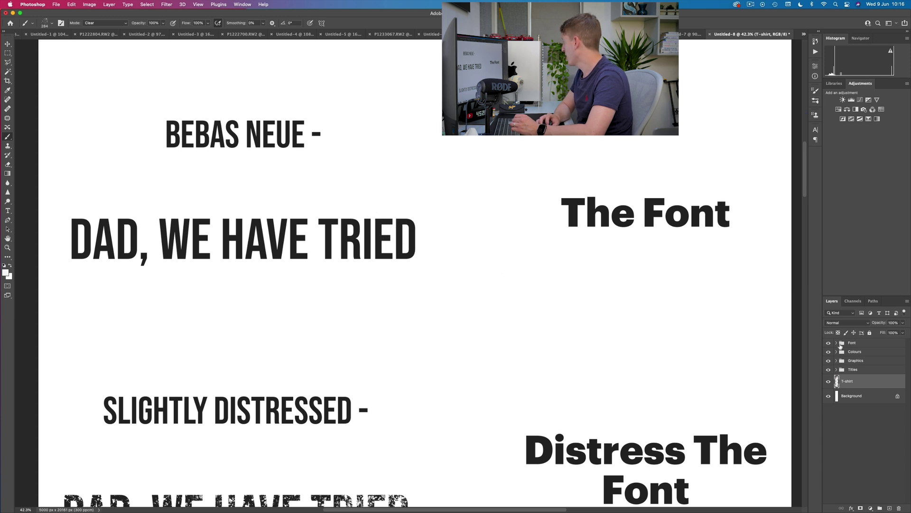
Distress the "DAD, WE HAVE TRIED" lettering on the Bebas Neue layer in the Font group by brushing across it
click(837, 343)
click(868, 368)
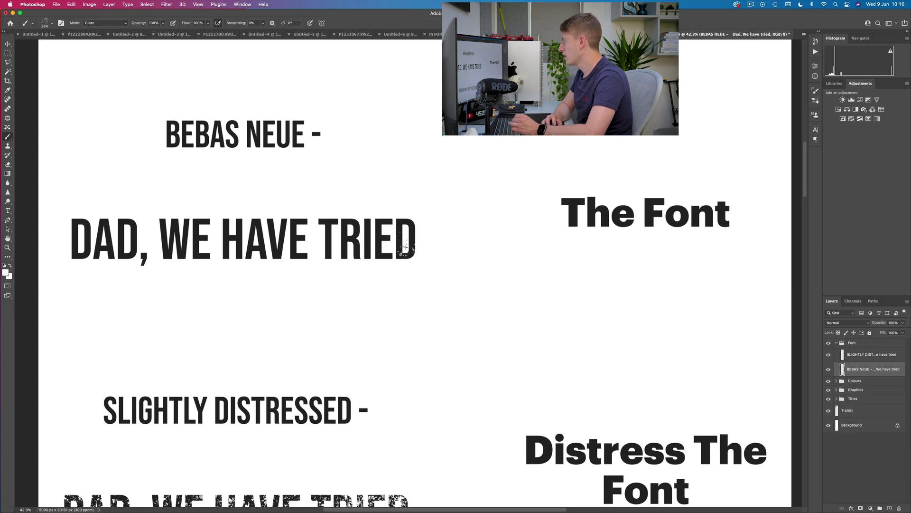
mouse_move(401, 216)
mouse_down()
mouse_move(408, 243)
mouse_move(354, 257)
mouse_move(301, 250)
mouse_move(335, 260)
mouse_move(174, 262)
mouse_move(157, 244)
mouse_move(108, 251)
mouse_move(111, 218)
mouse_up()
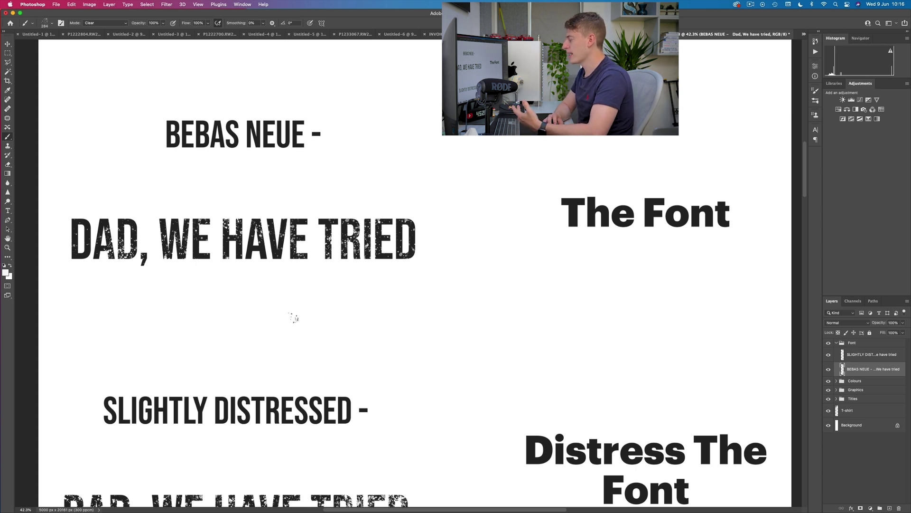
Add a text box reading "HI THIS IS A TEXT LAYER" above the Bebas Neue heading and enlarge the box
scroll(287, 326, up, 3)
scroll(290, 329, up, 10)
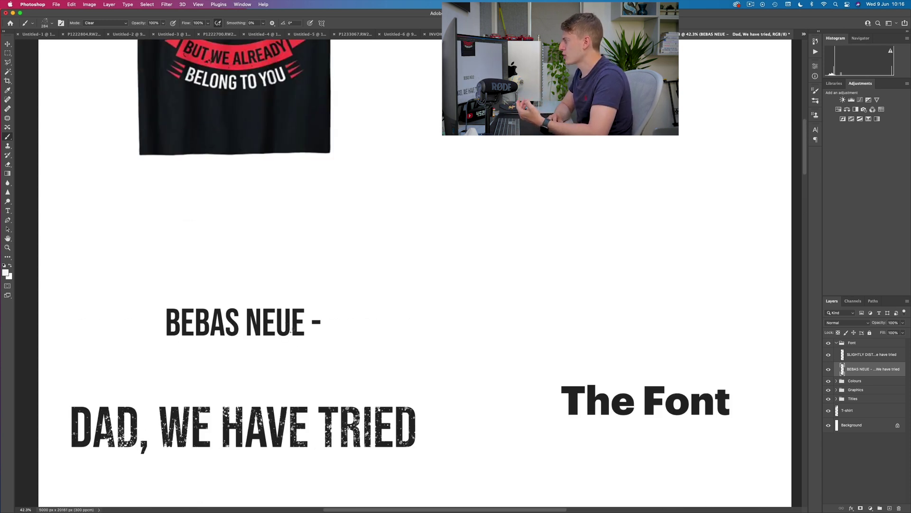
scroll(256, 251, down, 7)
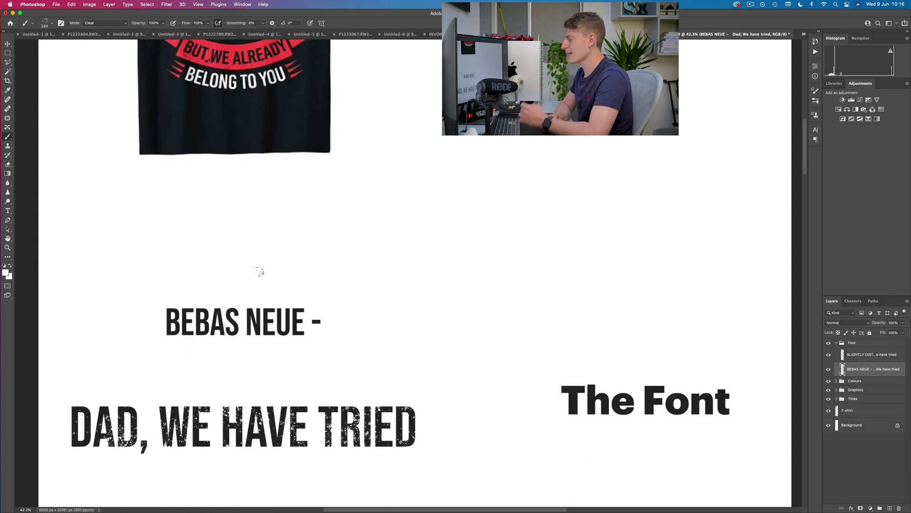
scroll(274, 290, down, 3)
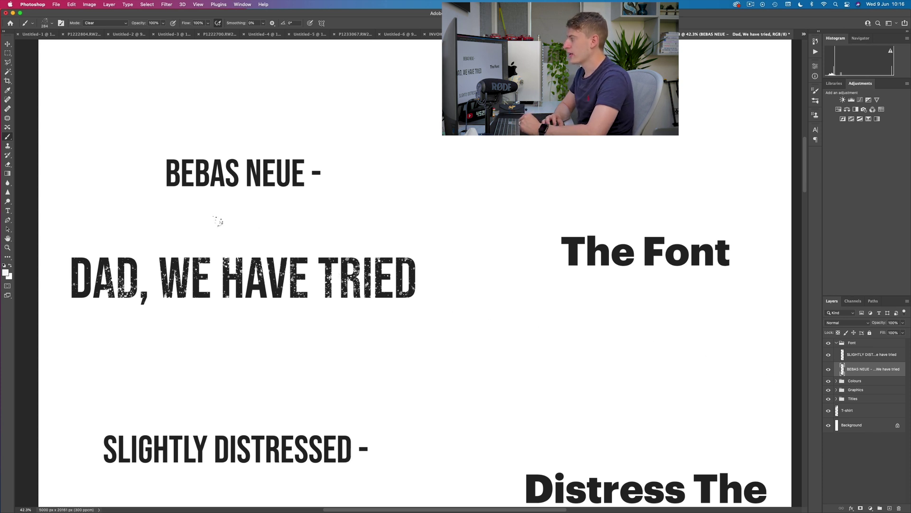
click(8, 211)
drag(92, 76, 327, 140)
text(HI)
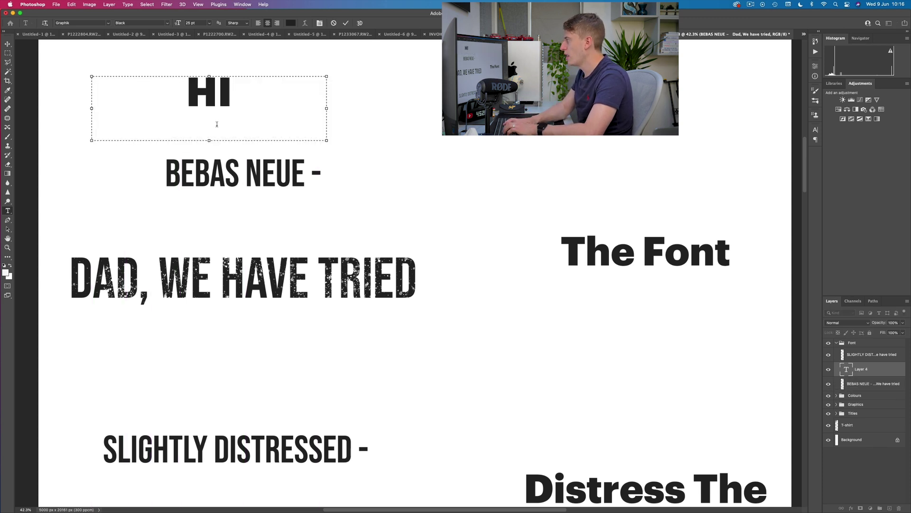
text( THIS IS A TEXT LAYER)
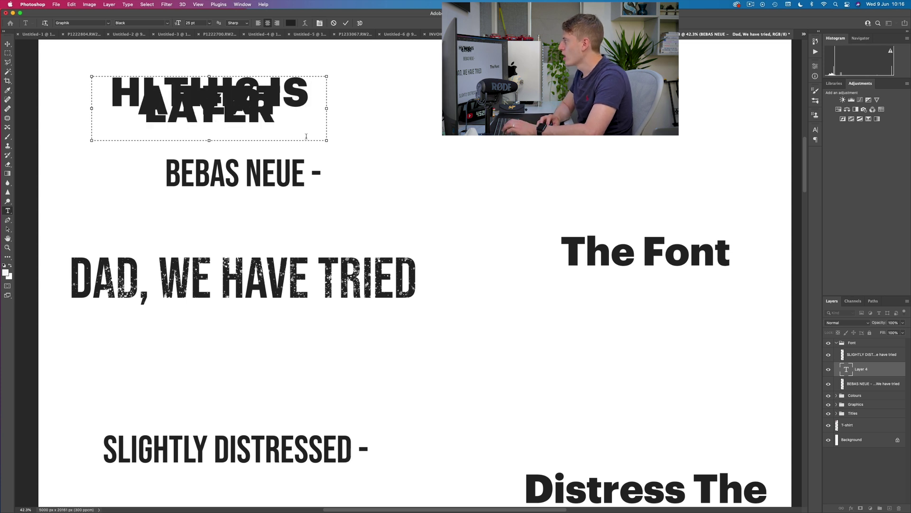
drag(326, 140, 388, 155)
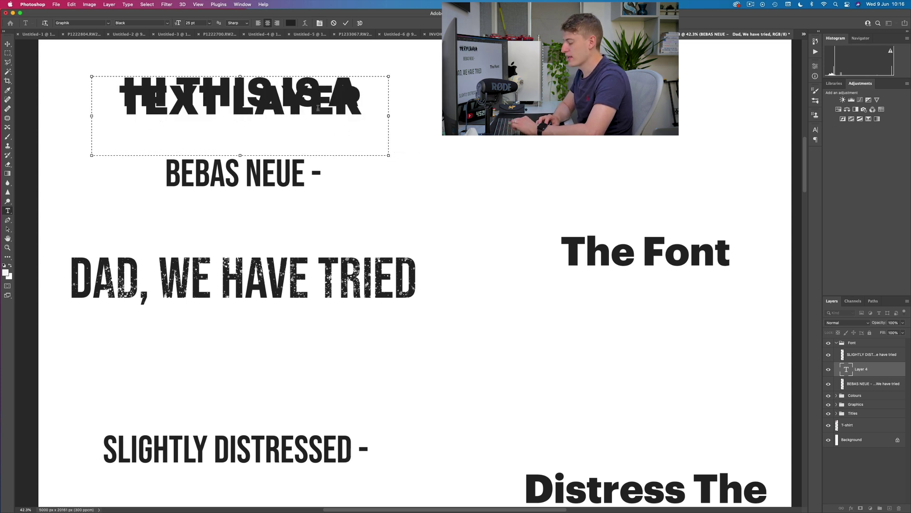
Set the leading of all the "HI THIS IS A TEXT LAYER" text to 25 pt
key(super+a)
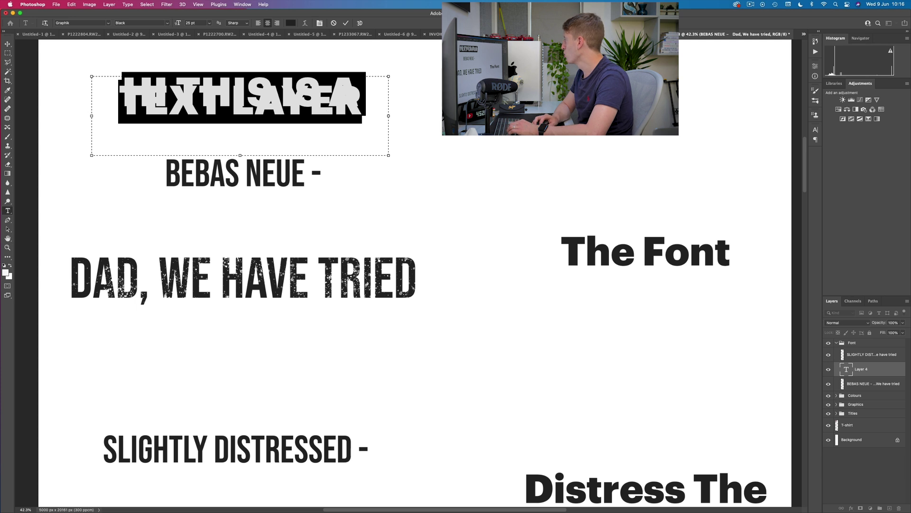
click(817, 132)
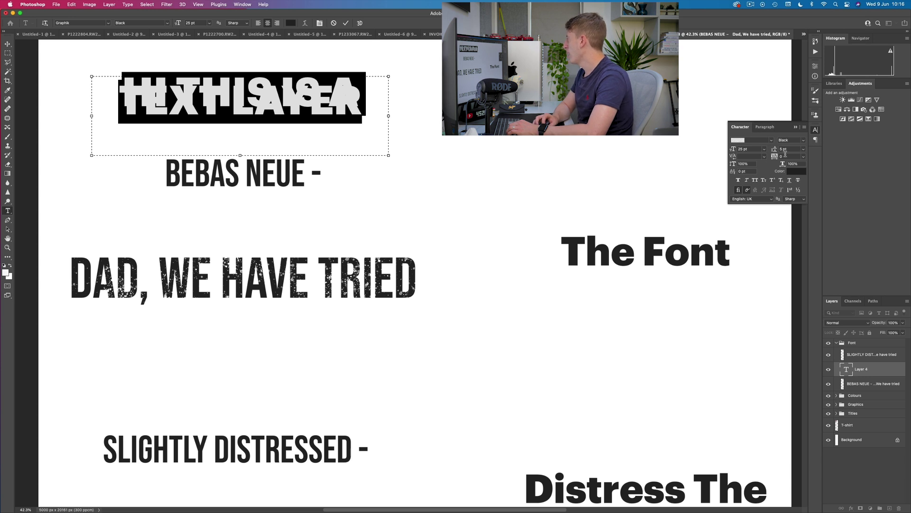
click(782, 149)
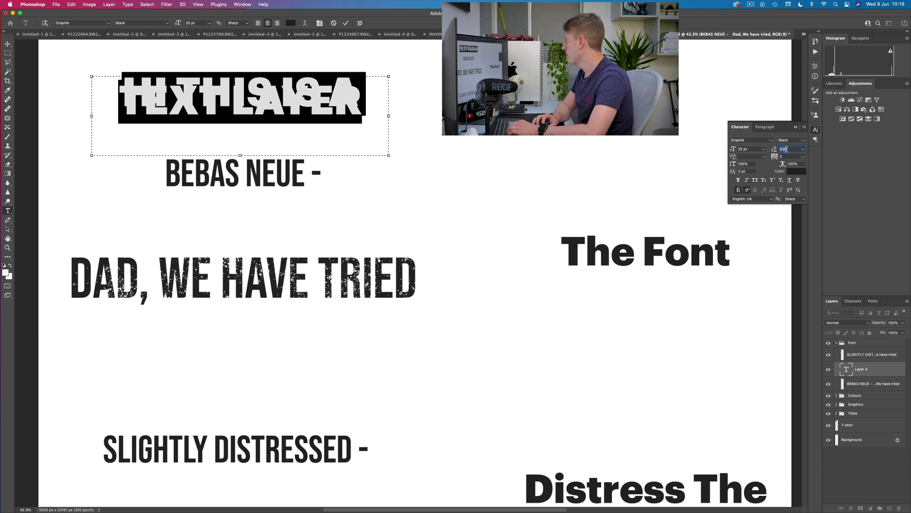
key(Up)
key(Up)
key(Up)
key(Up)
key(Up)
key(Up)
key(Up)
key(Up)
key(Up)
key(Up)
key(Up)
key(Up)
key(Up)
key(Up)
key(Up)
key(Up)
key(Up)
key(Up)
key(Up)
key(Up)
Enlarge the box around the "HI THIS IS A TEXT LAYER" text, commit the text and hide its layer
drag(390, 156, 398, 235)
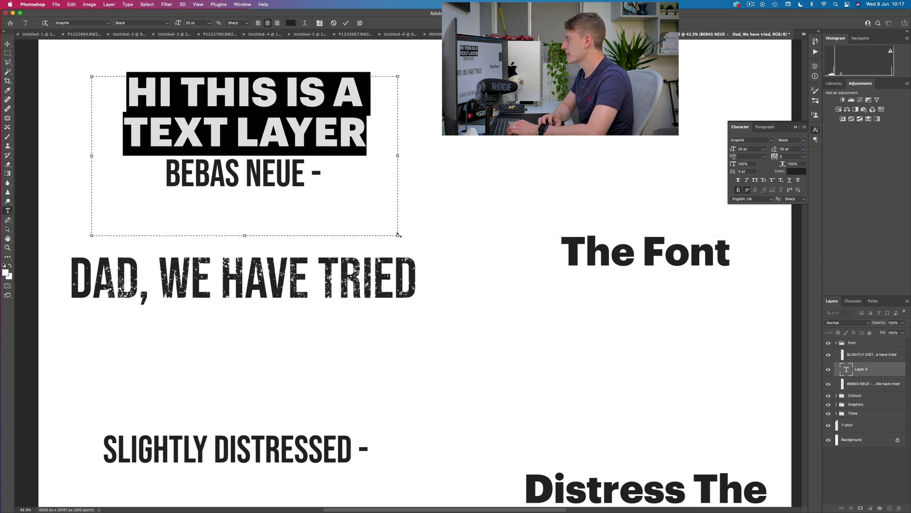
click(346, 23)
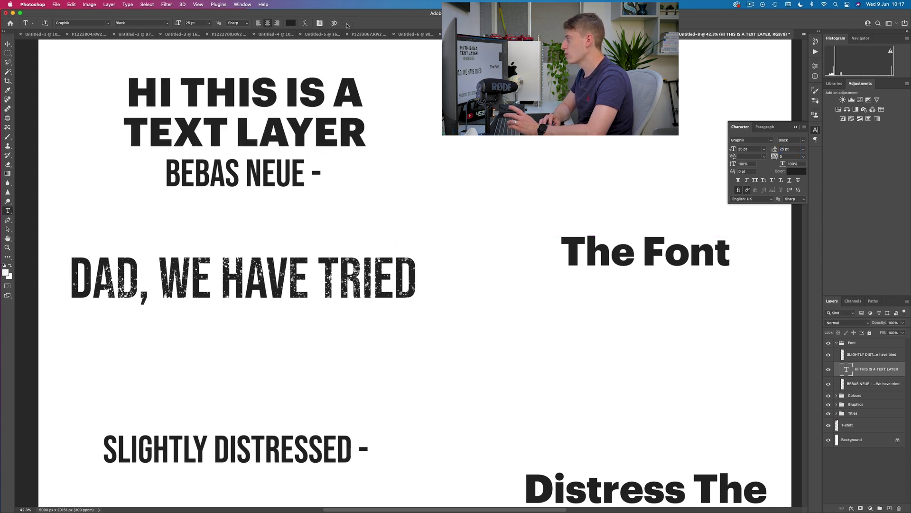
key(super+comma)
Review the distressed lettering, the T-shirt design and the separate shapes in the Graphics section
scroll(386, 339, down, 4)
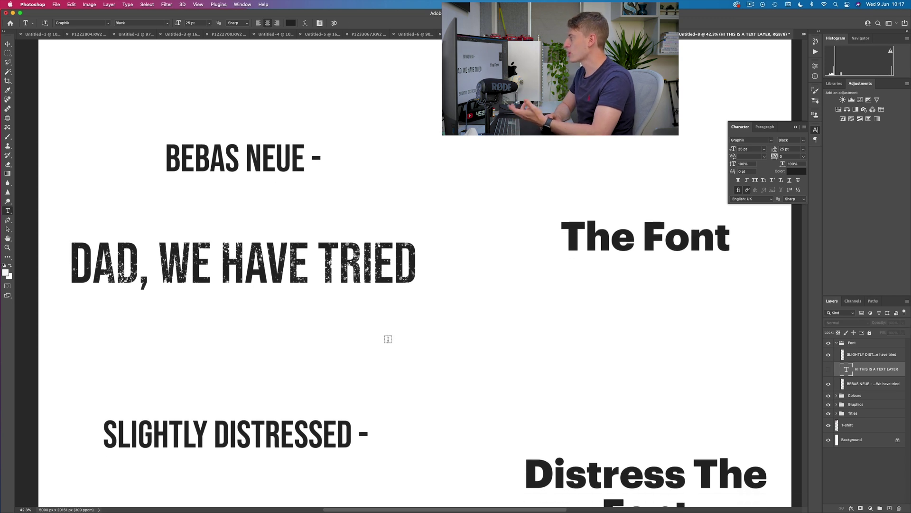
scroll(301, 309, down, 10)
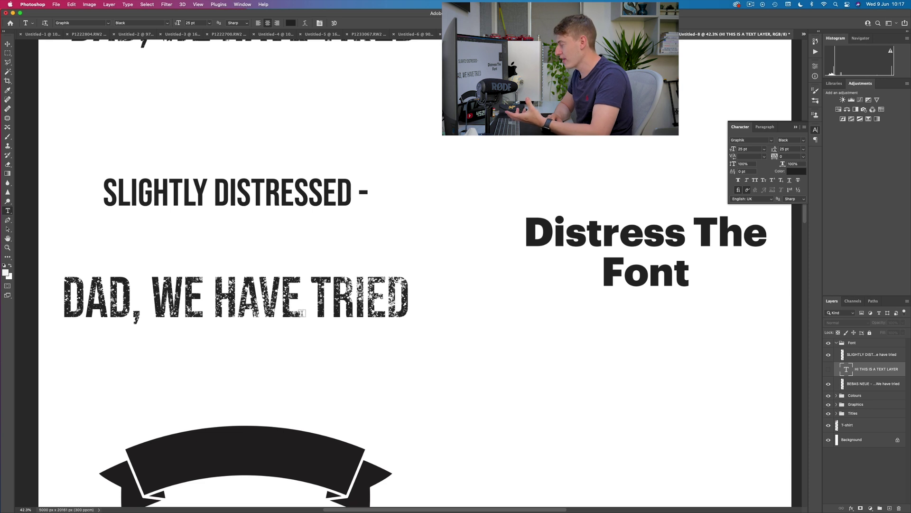
scroll(301, 313, down, 5)
scroll(305, 315, down, 5)
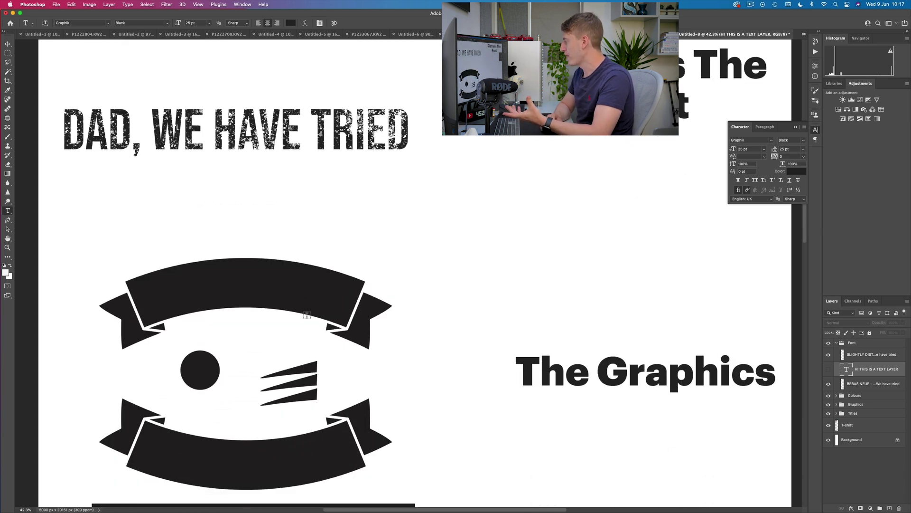
scroll(307, 316, down, 2)
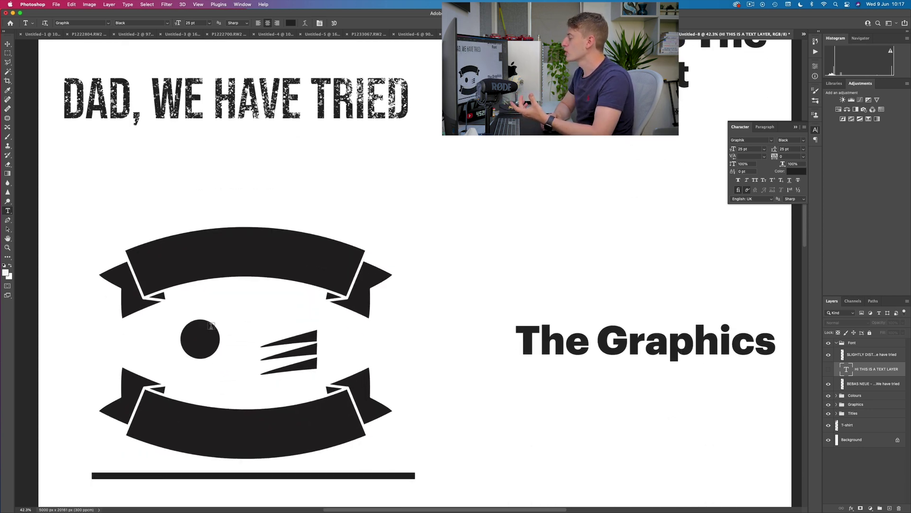
scroll(296, 349, up, 15)
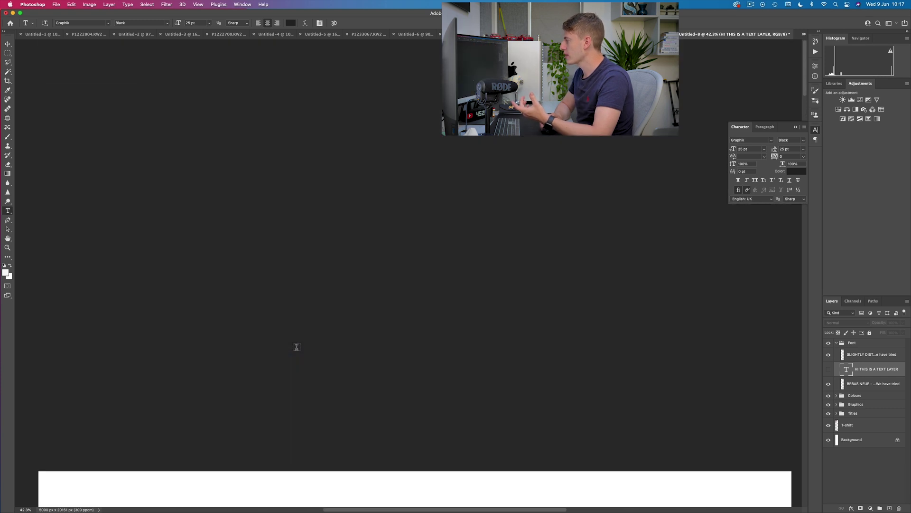
scroll(296, 347, down, 5)
scroll(294, 345, down, 15)
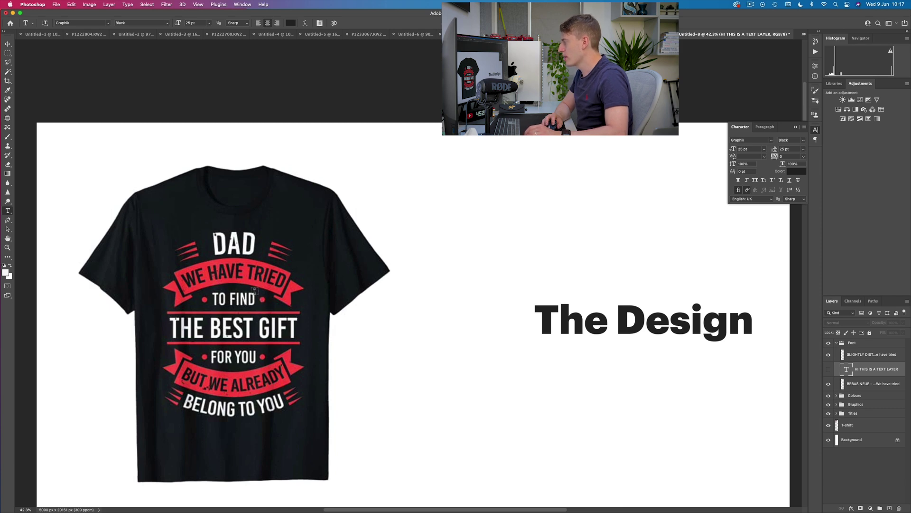
scroll(255, 290, down, 20)
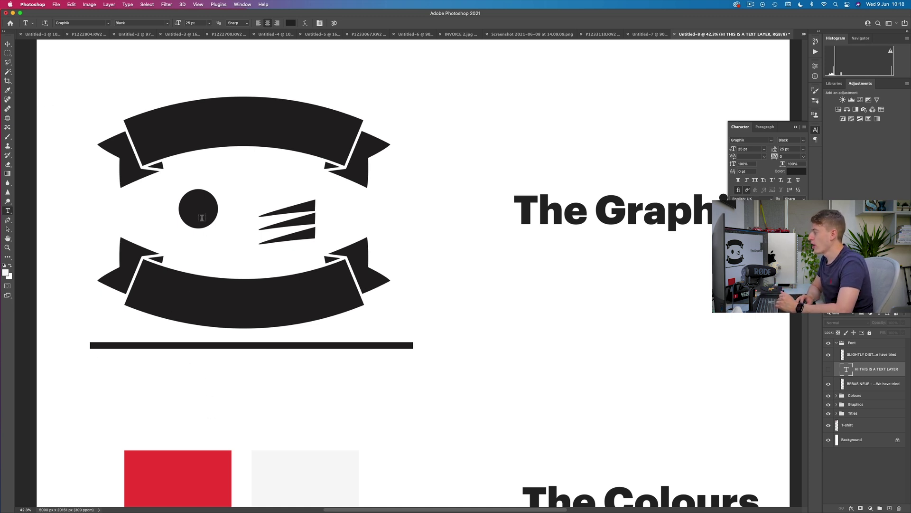
Make a small circular selection beside the upper banner with the Elliptical Marquee tool and add a new layer
click(8, 53)
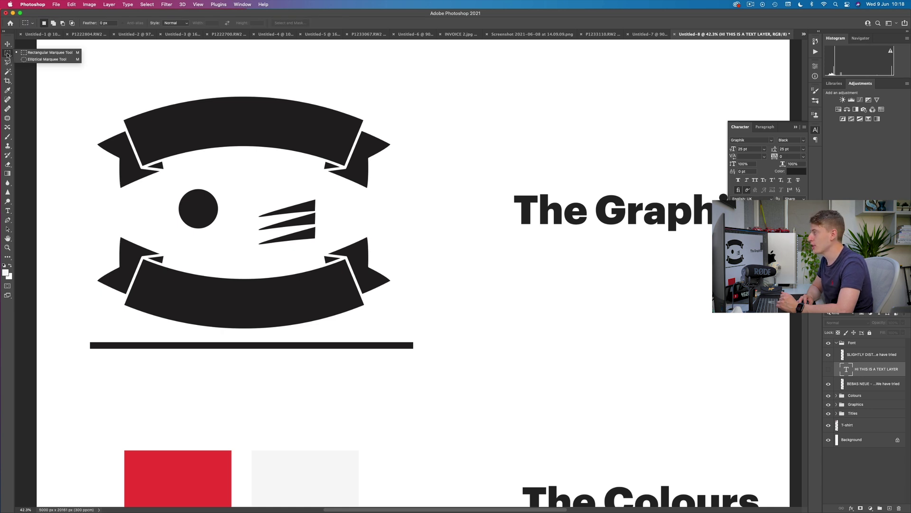
click(36, 61)
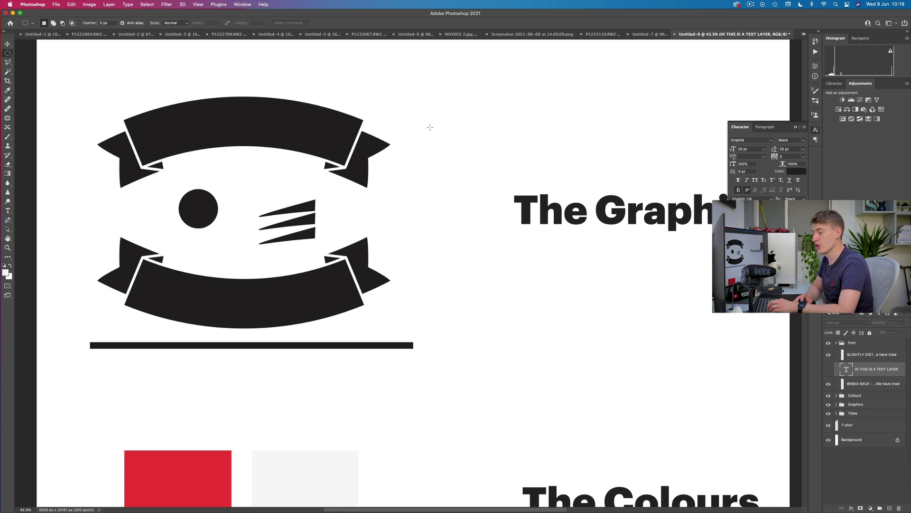
drag(441, 108, 476, 138)
key(shift)
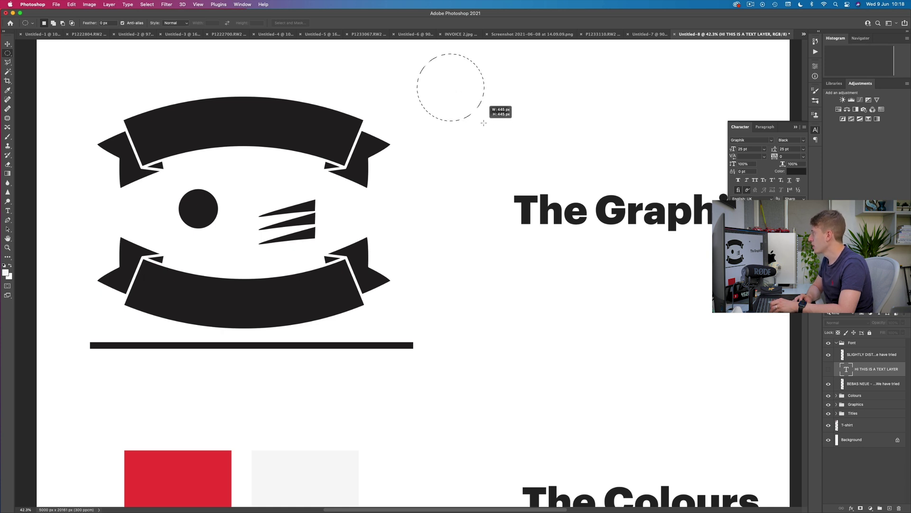
drag(467, 97, 476, 131)
drag(501, 172, 500, 150)
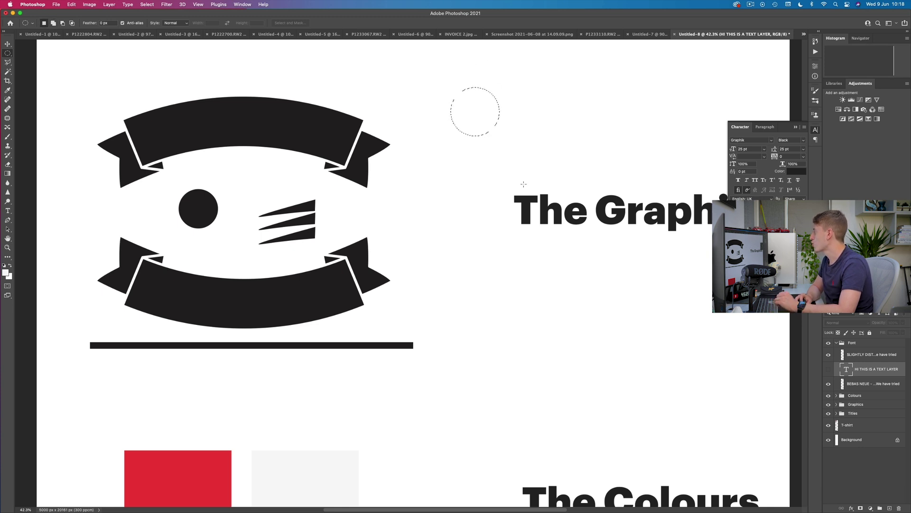
click(891, 509)
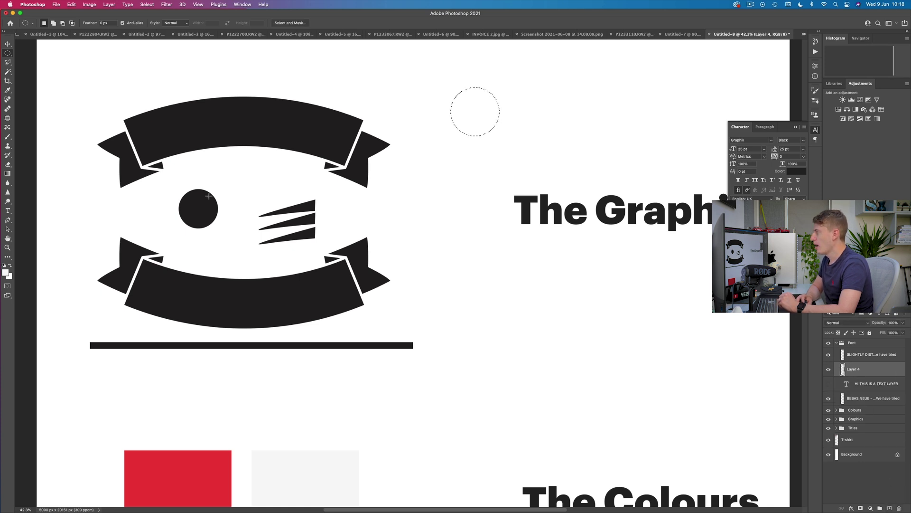
Activate the Brush tool and sample the banner's dark colour as the foreground colour
click(7, 137)
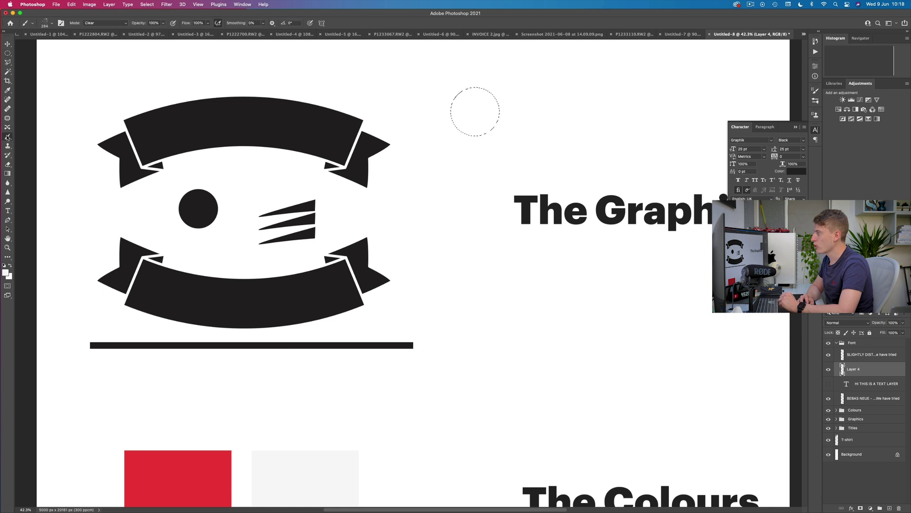
click(4, 265)
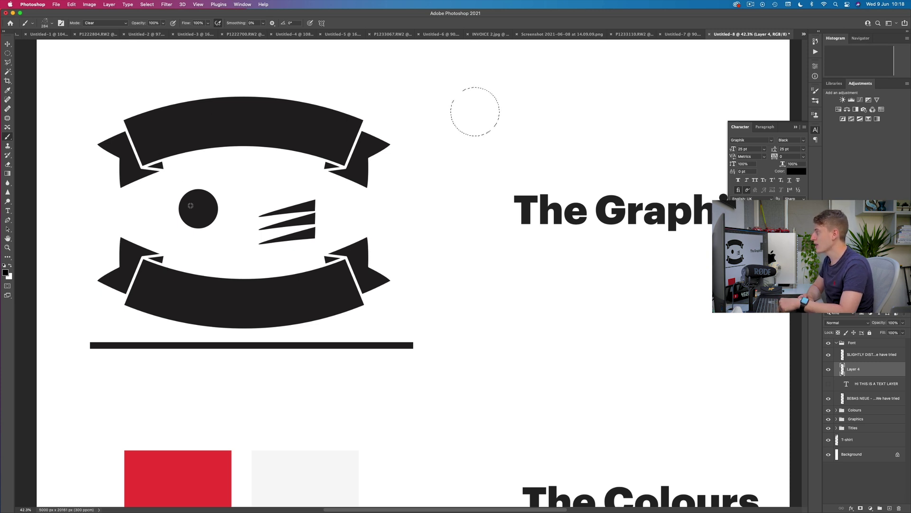
alt+click(184, 459)
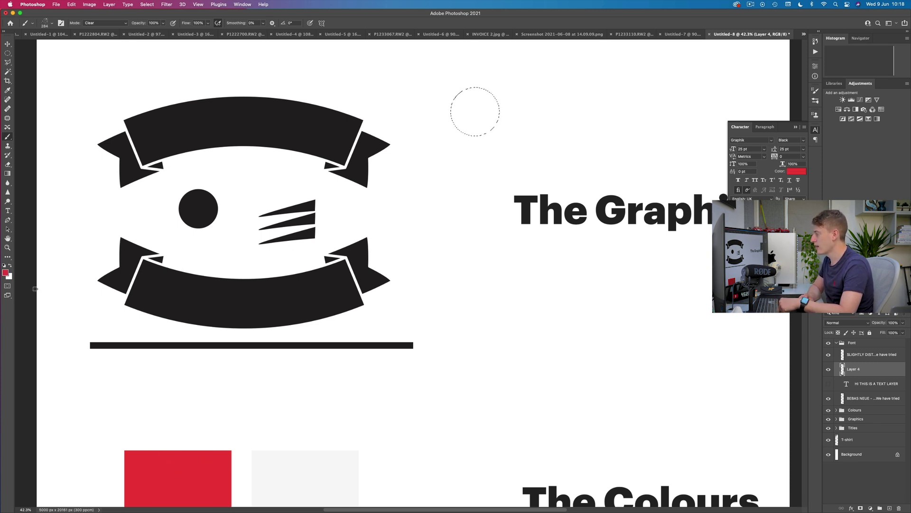
alt+drag(171, 478, 209, 304)
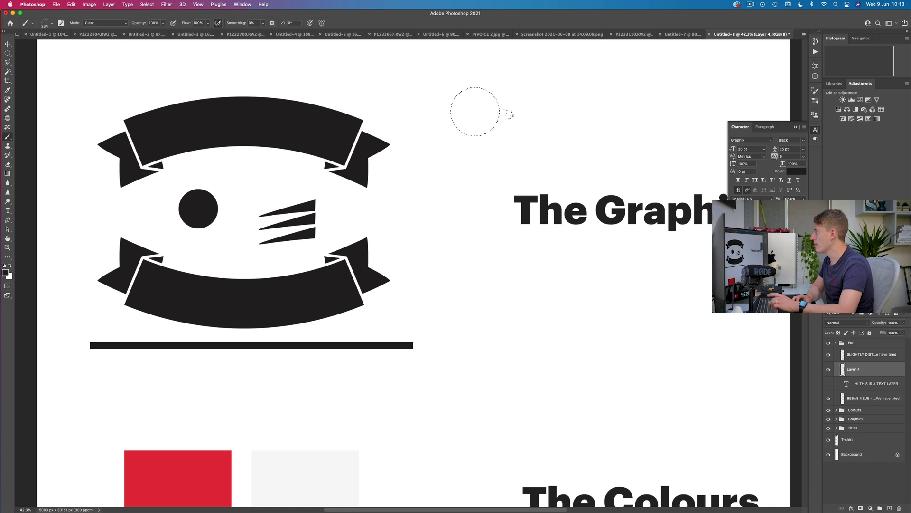
Set the brush mode to Normal, paint the circular selection solid with a hard round brush and deselect it
click(103, 23)
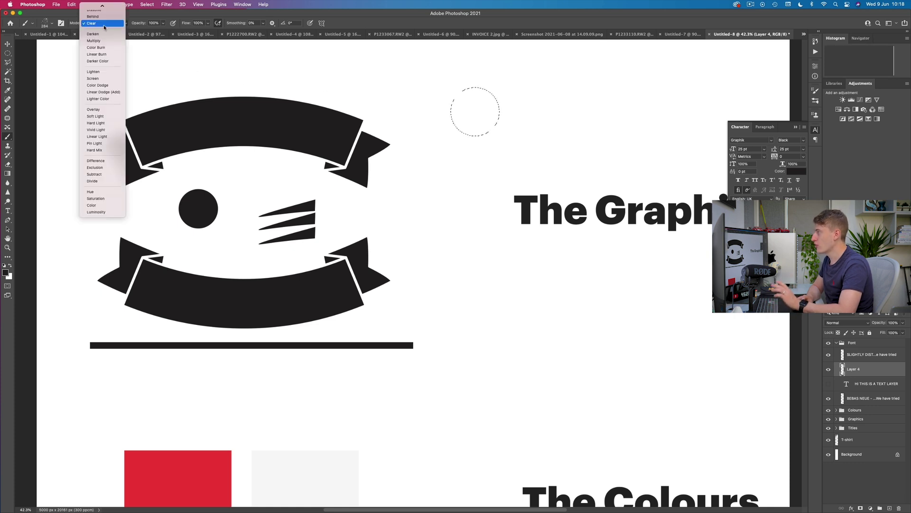
click(98, 6)
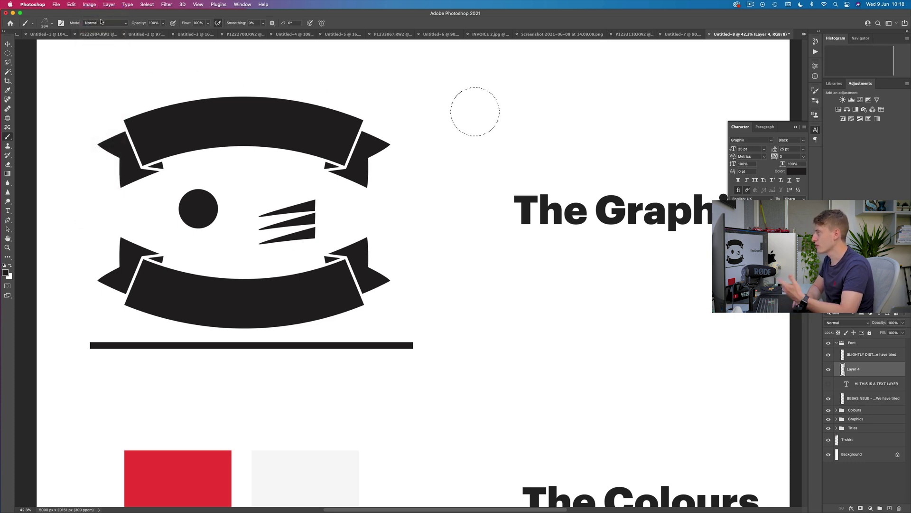
click(46, 23)
click(27, 88)
mouse_move(489, 102)
mouse_down()
mouse_move(446, 123)
mouse_move(479, 95)
mouse_move(477, 155)
mouse_up()
key(super+d)
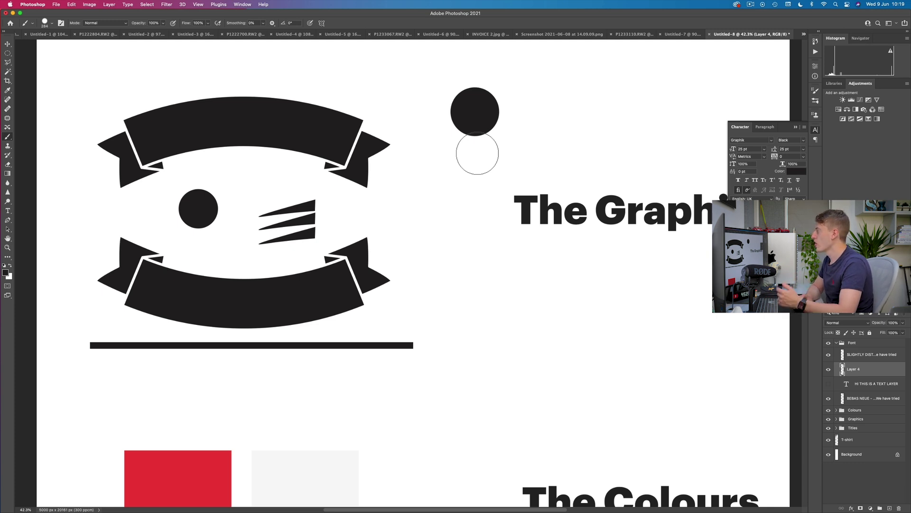
Create a thin horizontal line below the new circle by painting a narrow rectangular marquee selection, and deselect it
click(11, 55)
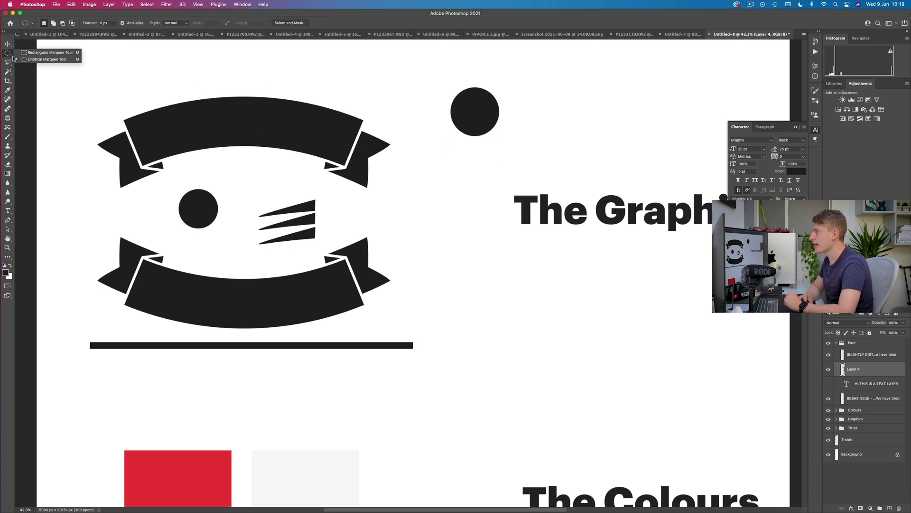
click(18, 52)
drag(638, 89, 554, 164)
key(shift)
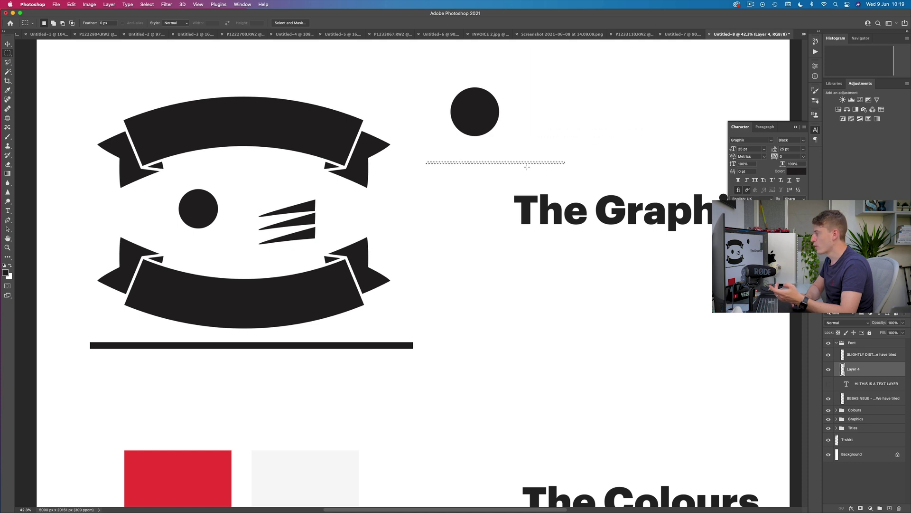
click(8, 136)
drag(346, 163, 626, 159)
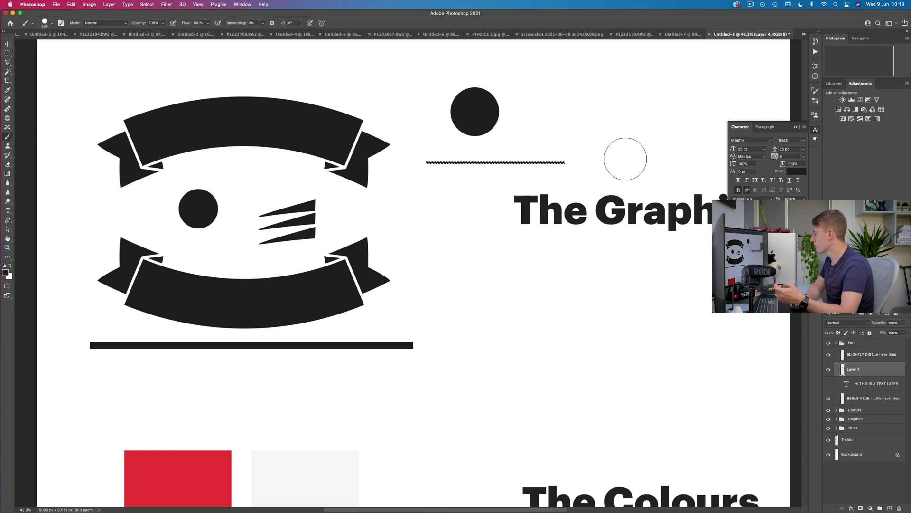
key(super+d)
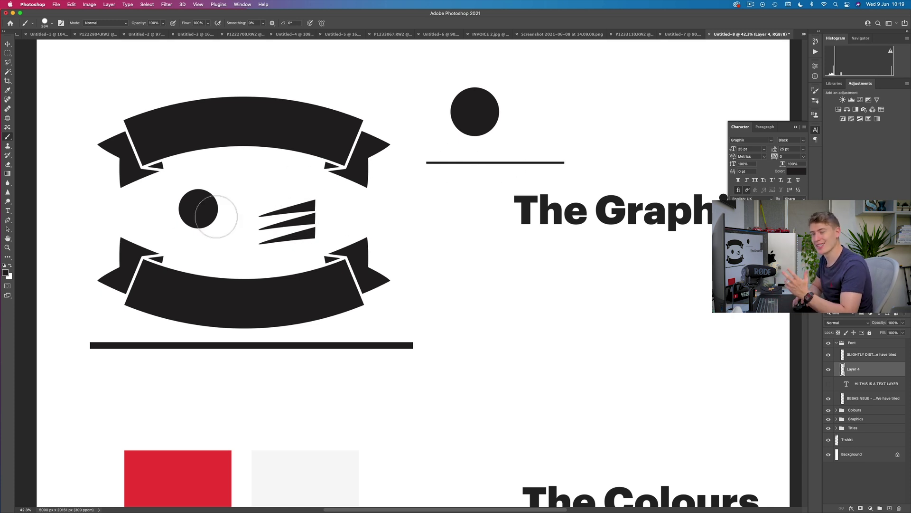
Try the Pen tool with a freeform curved path in the blank area below the Graphics heading, and undo it
click(8, 220)
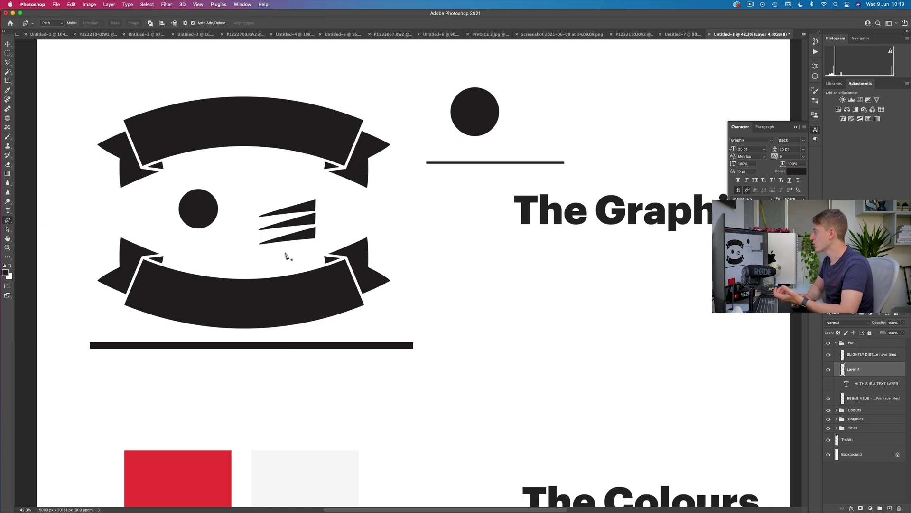
click(480, 232)
drag(456, 241, 436, 265)
mouse_move(458, 279)
mouse_down()
mouse_move(522, 258)
mouse_move(541, 266)
mouse_up()
drag(554, 285, 526, 302)
drag(504, 304, 496, 311)
key(super+z)
key(super+z)
key(super+z)
key(super+z)
key(super+z)
key(super+z)
key(super+z)
key(super+z)
key(super+z)
key(super+z)
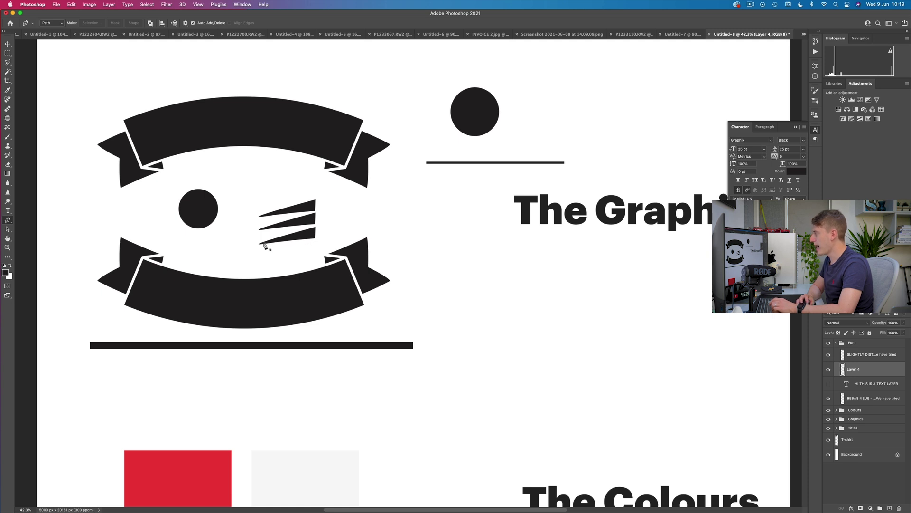
Try tracing the lower edge of the lowest tapered spike with a curved Pen path, and undo it
click(315, 237)
click(258, 245)
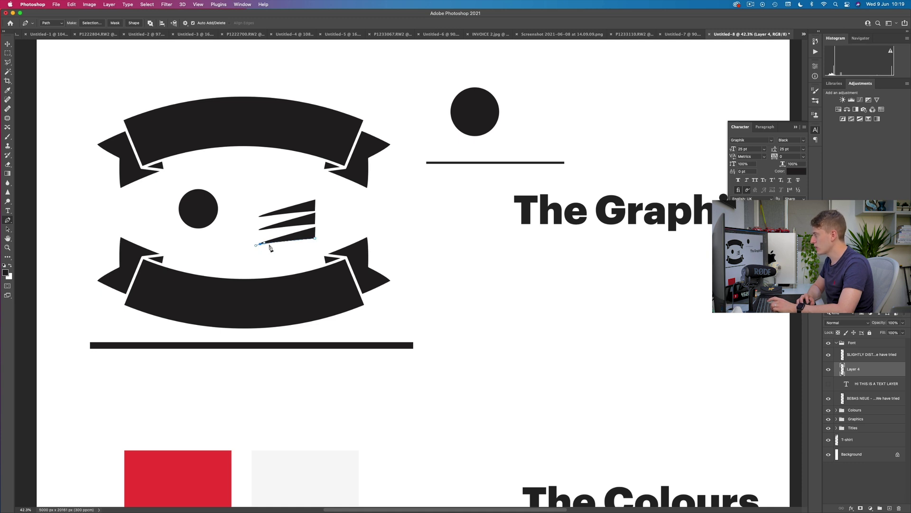
key(super+plus)
key(super+plus)
scroll(258, 238, left, 5)
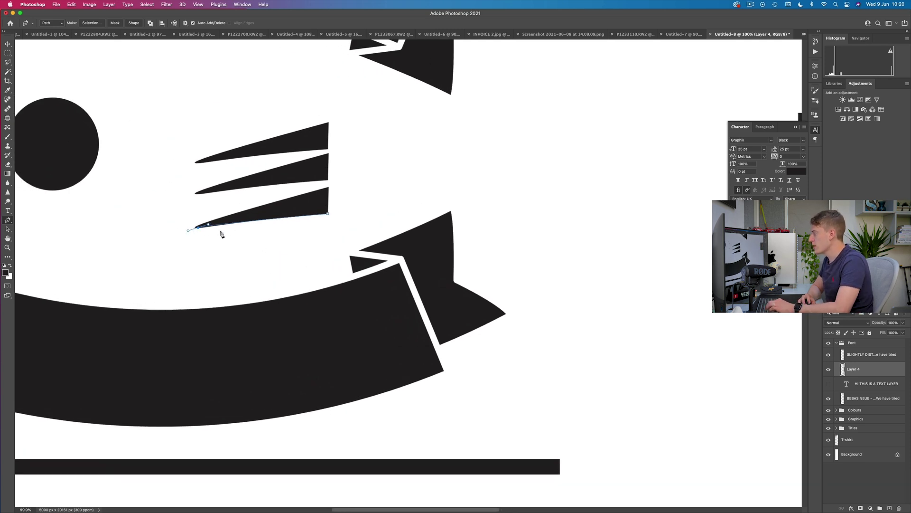
key(super+z)
Draw a closed tapered spike path with the Pen tool in the blank area beside the three existing spikes
click(606, 157)
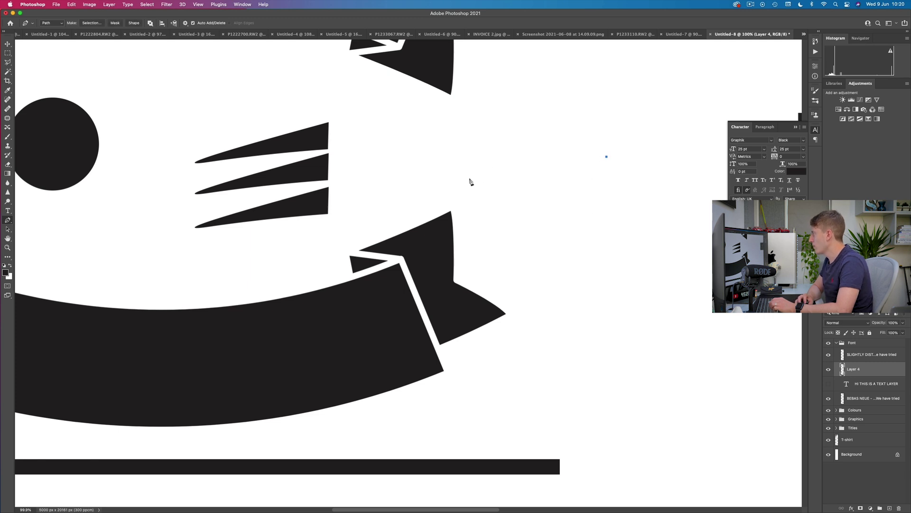
click(451, 182)
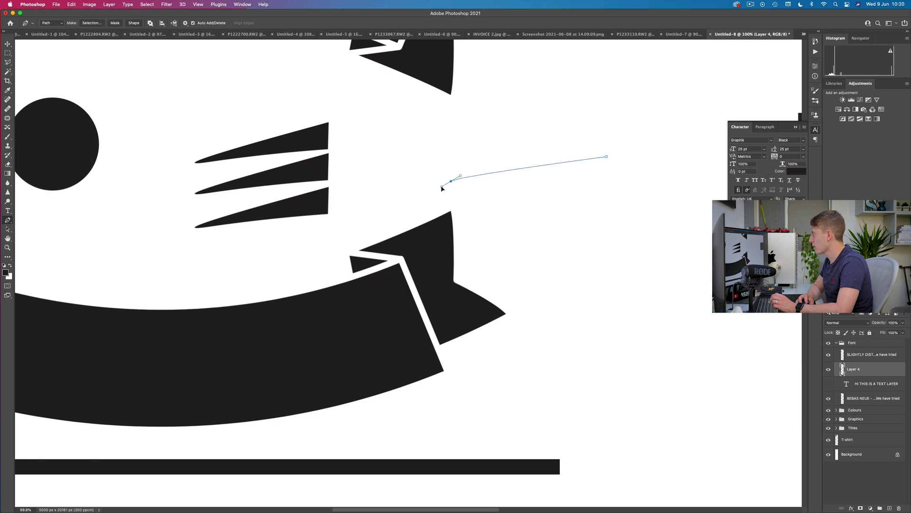
click(606, 136)
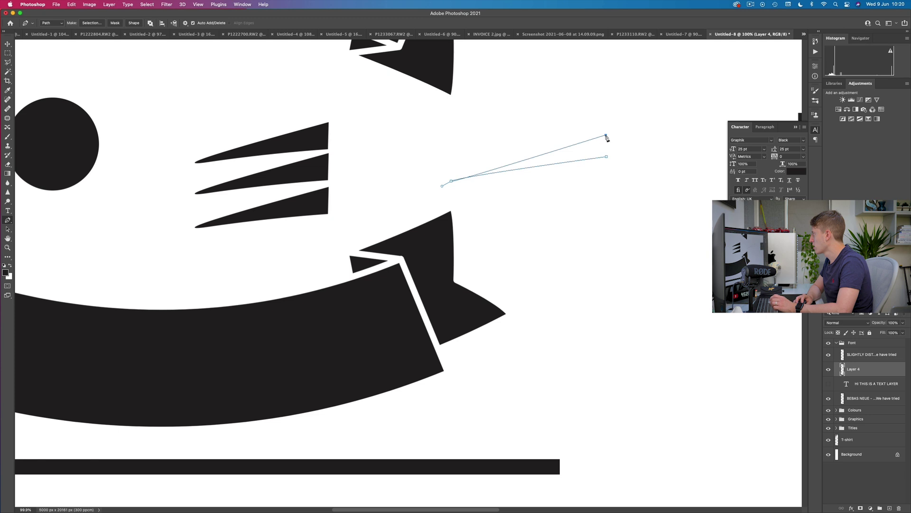
click(606, 156)
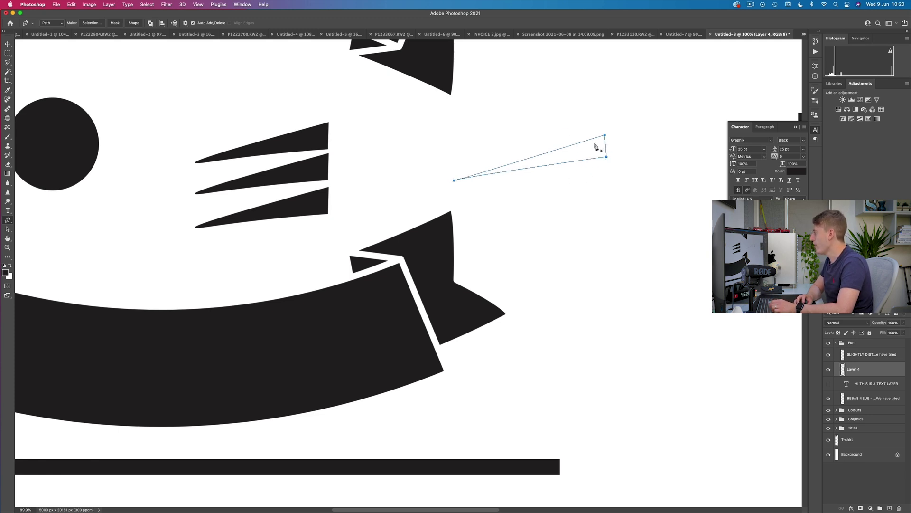
click(607, 134)
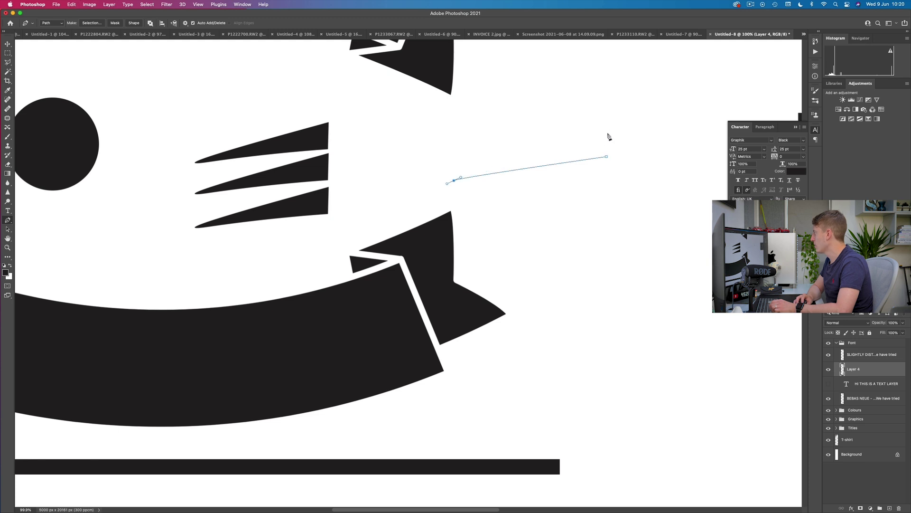
click(607, 157)
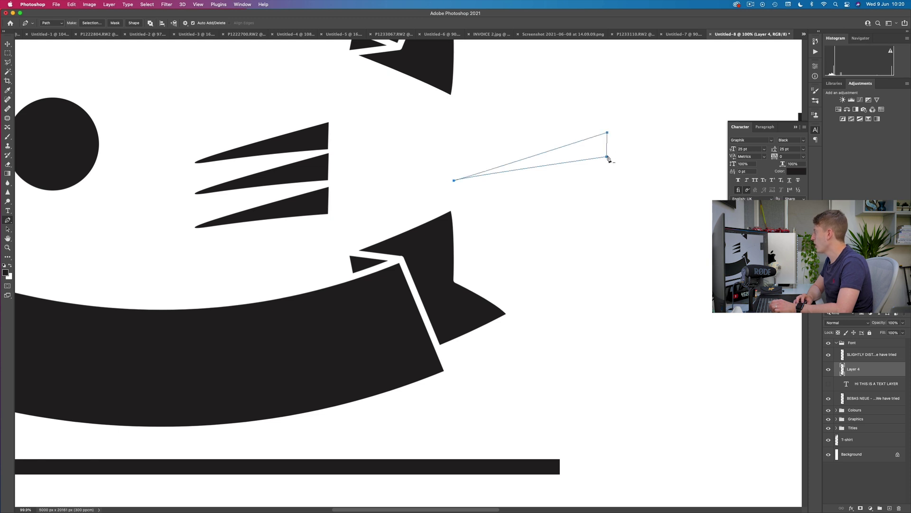
Convert the spike path into a new selection, paint it solid black with the Brush, and deselect it
right_click(583, 153)
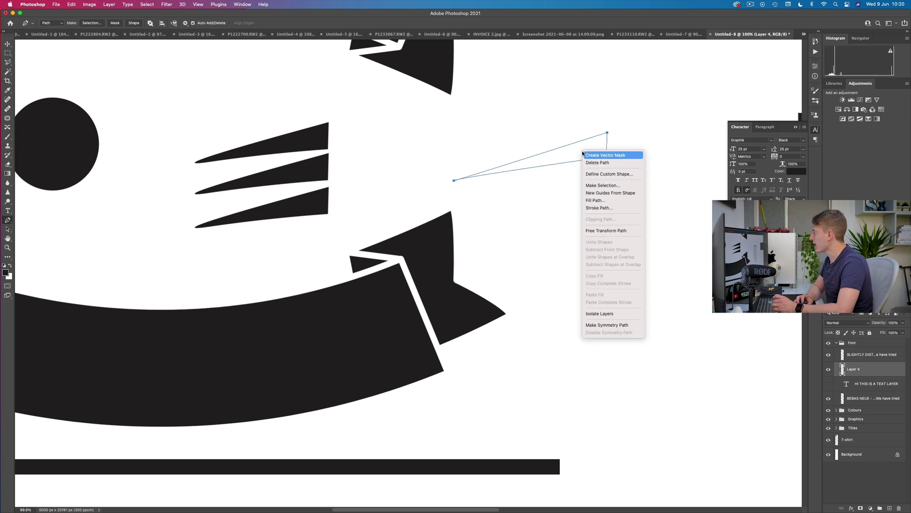
click(598, 186)
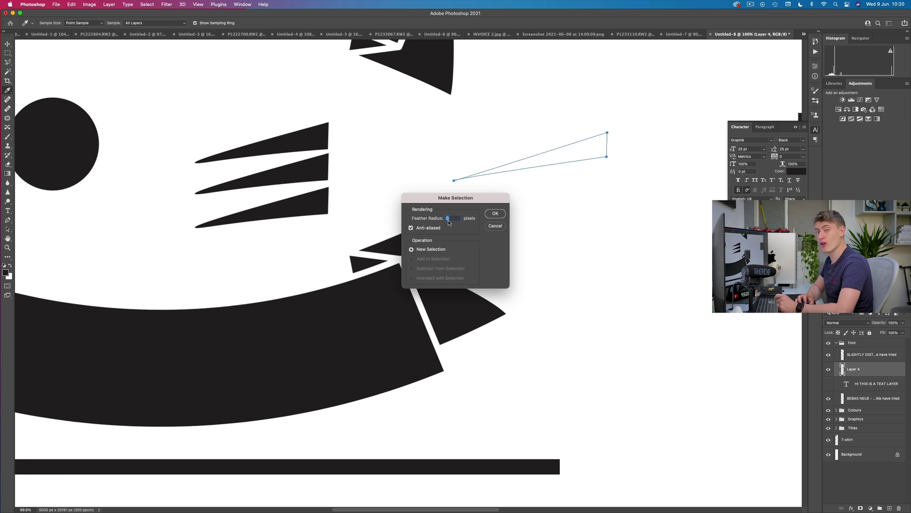
click(502, 214)
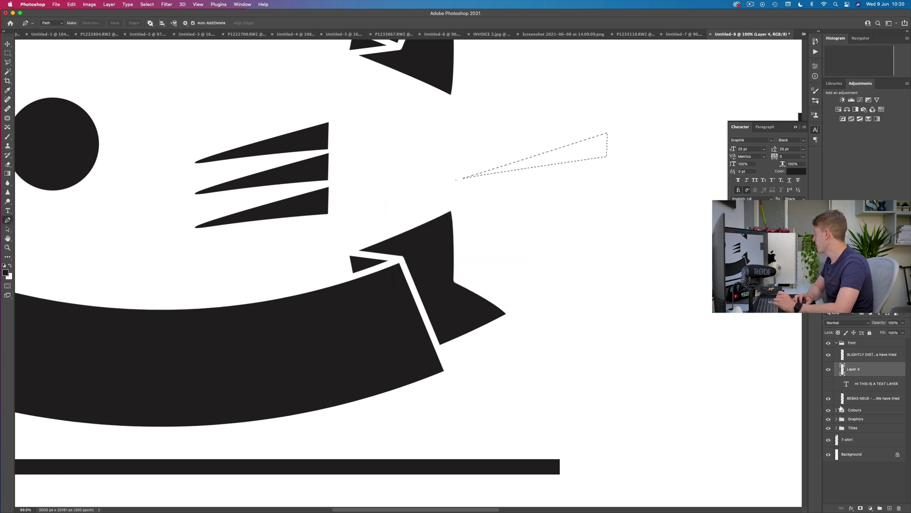
key(b)
drag(600, 151, 463, 177)
key(ctrl+d)
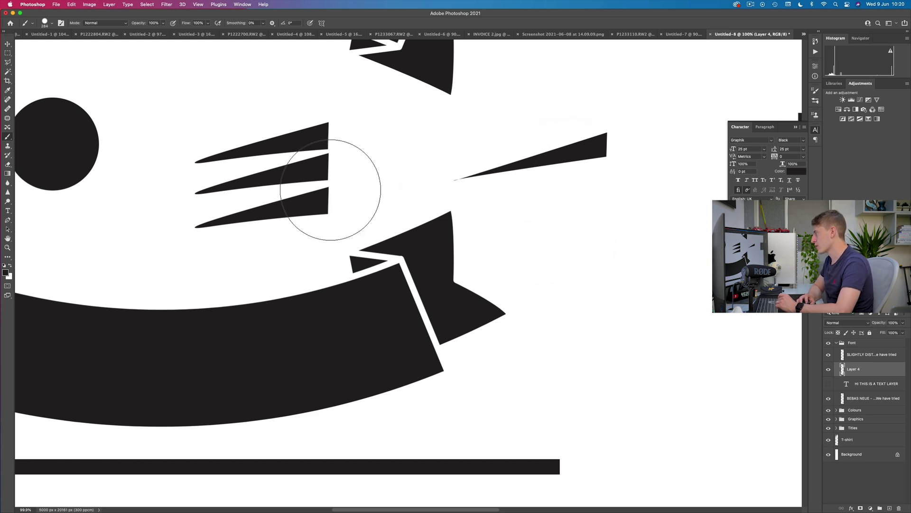
Hide Layer 4 with the practice shapes and look over the Graphics, Colours and Distress The Font sections
click(831, 371)
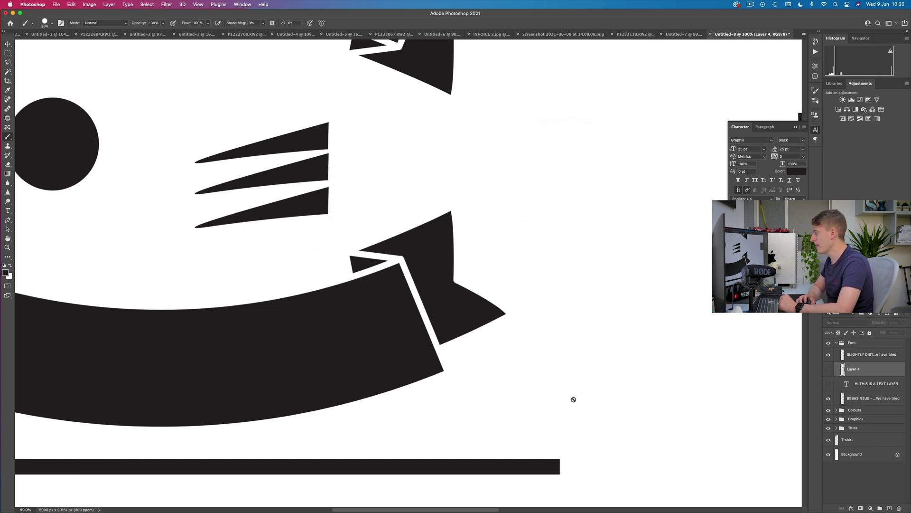
scroll(297, 251, down, 5)
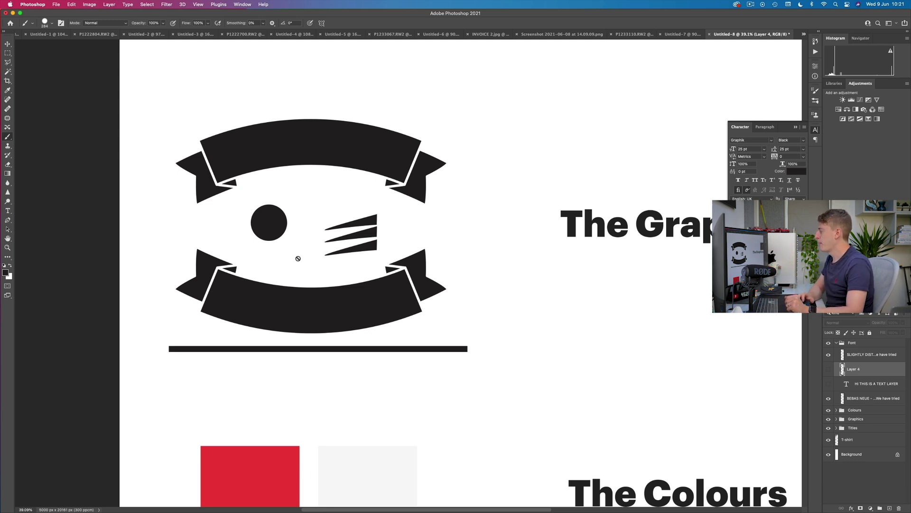
scroll(299, 258, right, 5)
scroll(299, 258, left, 5)
scroll(299, 258, right, 1)
scroll(297, 257, right, 2)
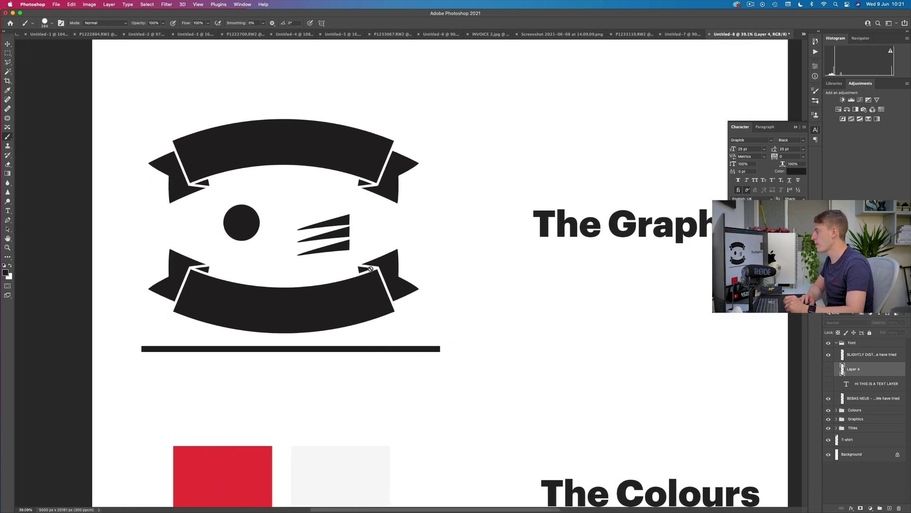
scroll(371, 268, down, 3)
scroll(370, 268, down, 2)
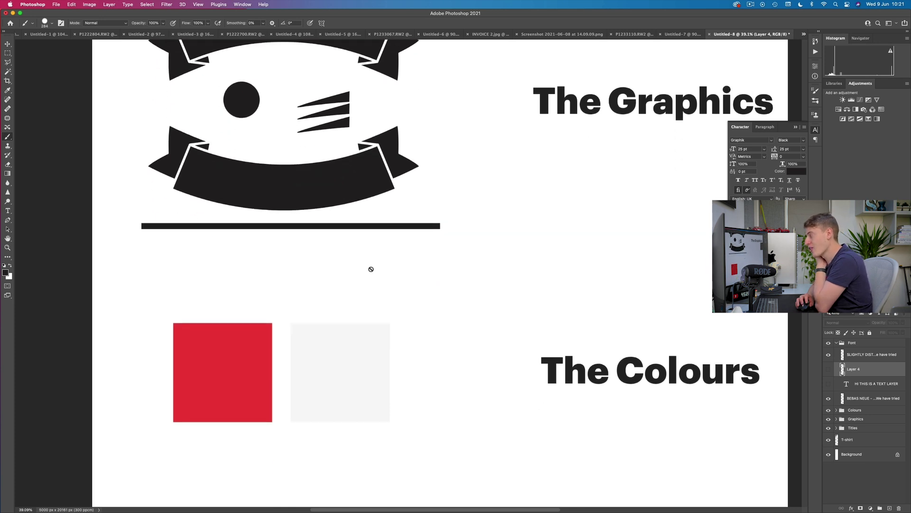
scroll(301, 340, up, 4)
scroll(303, 340, up, 10)
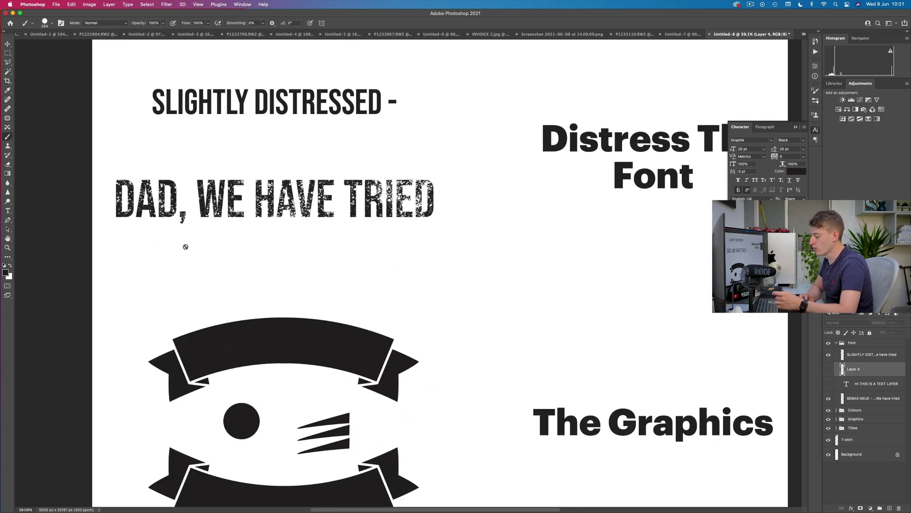
Sample the white and the red from the T-shirt design and compare them with the swatches in the Colours section
scroll(194, 248, up, 20)
scroll(195, 248, up, 3)
alt+click(239, 192)
mouse_move(247, 194)
mouse_down()
mouse_move(261, 198)
mouse_move(256, 187)
mouse_move(256, 196)
mouse_up()
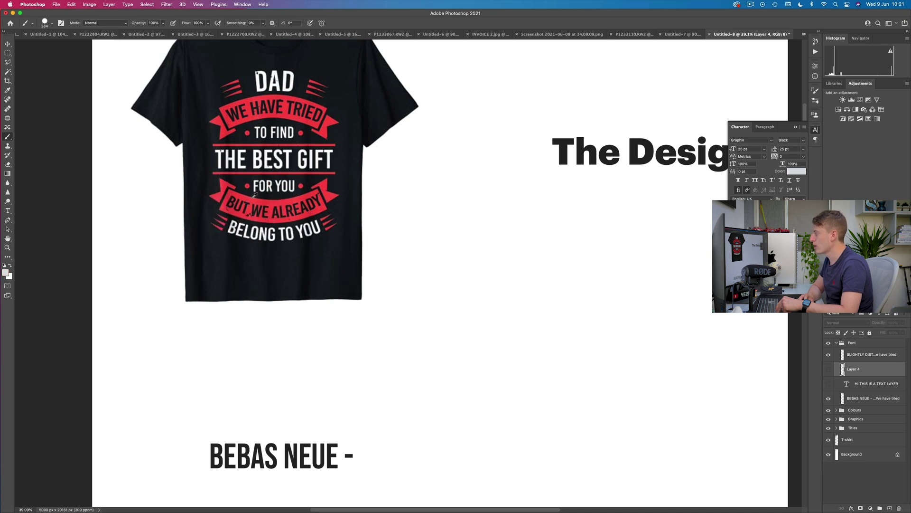
scroll(257, 200, down, 6)
scroll(259, 208, down, 8)
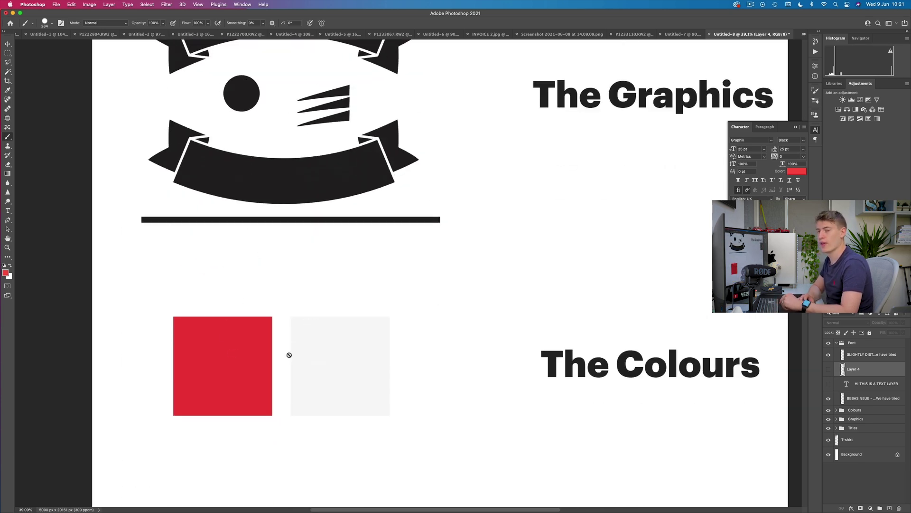
Fill a large full-width rectangle with black on a new layer, below the large The Design heading
scroll(368, 356, down, 2)
scroll(369, 356, down, 3)
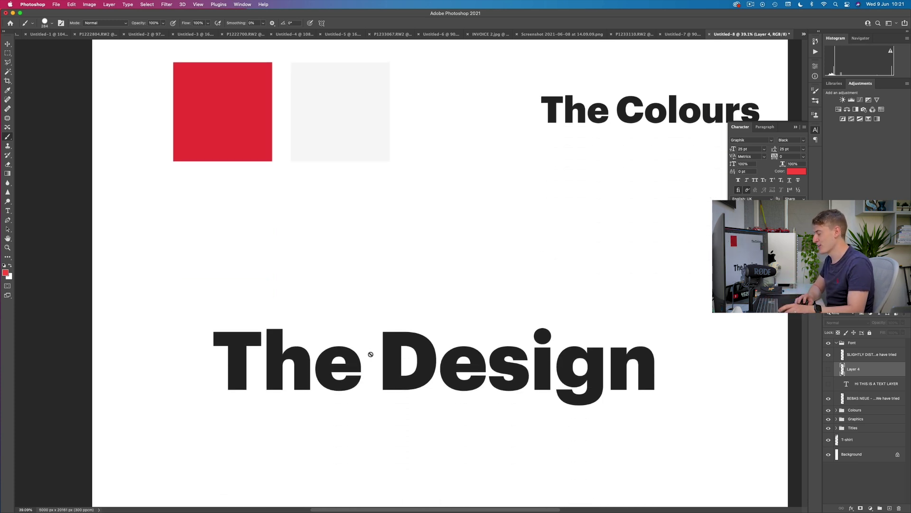
scroll(370, 354, down, 3)
scroll(369, 354, down, 5)
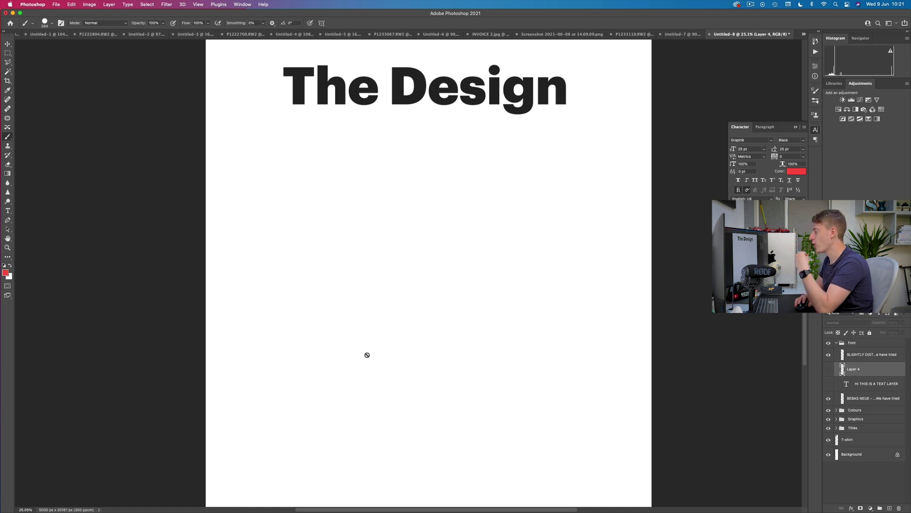
scroll(397, 288, down, 3)
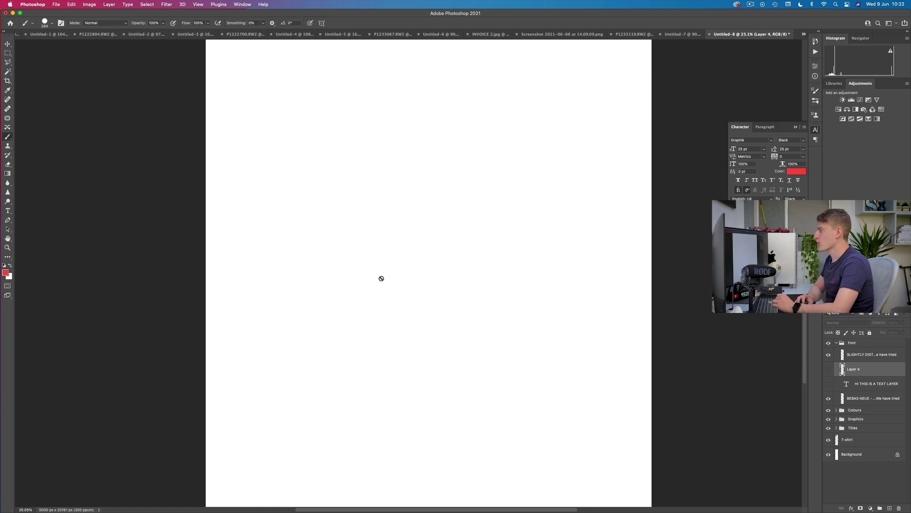
drag(188, 92, 665, 504)
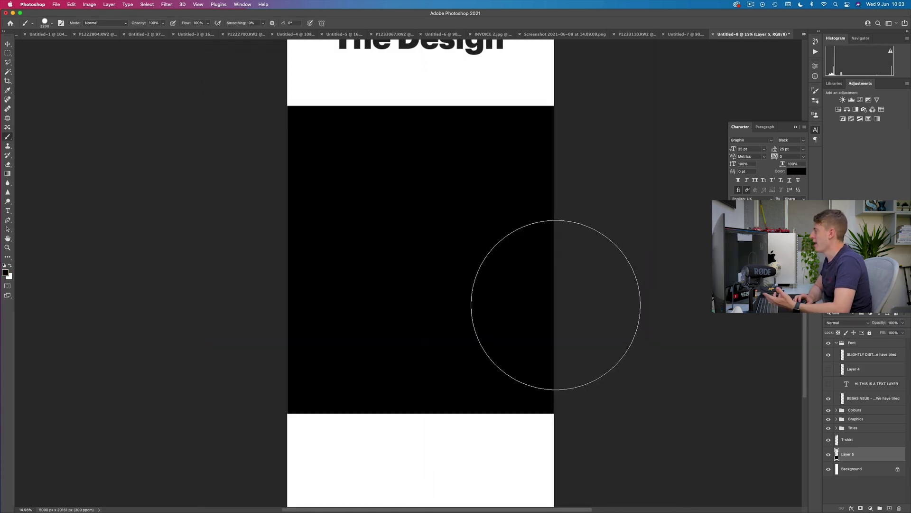
Add a text box reading DAD near the upper-left corner of the black rectangle
alt+scroll(446, 246, up, 3)
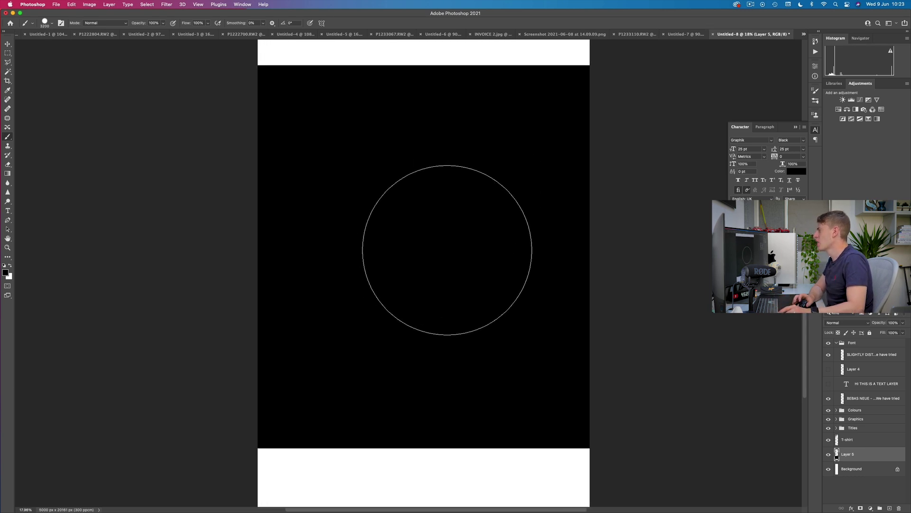
click(8, 211)
drag(324, 107, 473, 193)
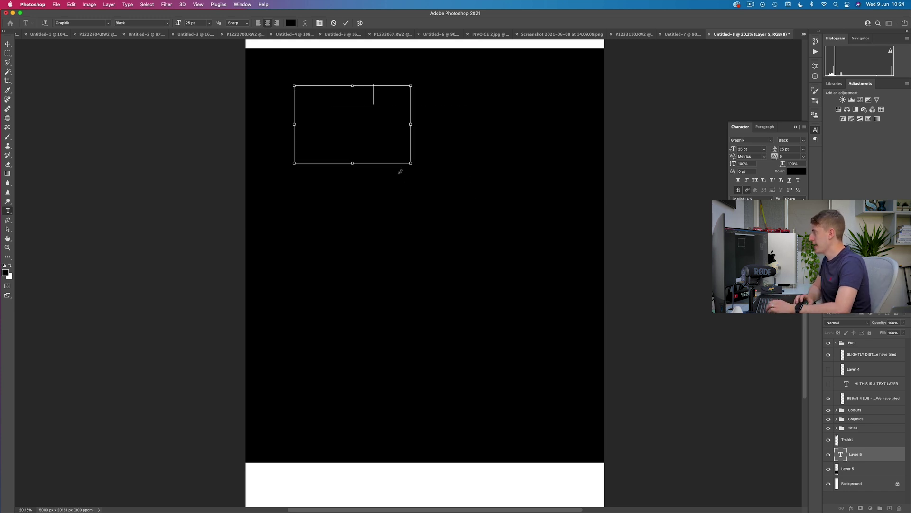
Set the DAD text colour to the off-white #ebe8e8
key(super+a)
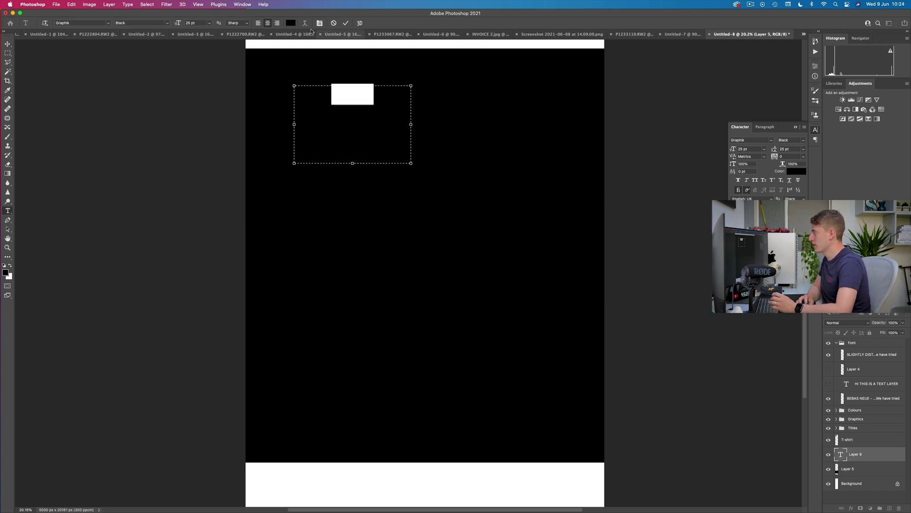
click(291, 23)
drag(253, 387, 218, 331)
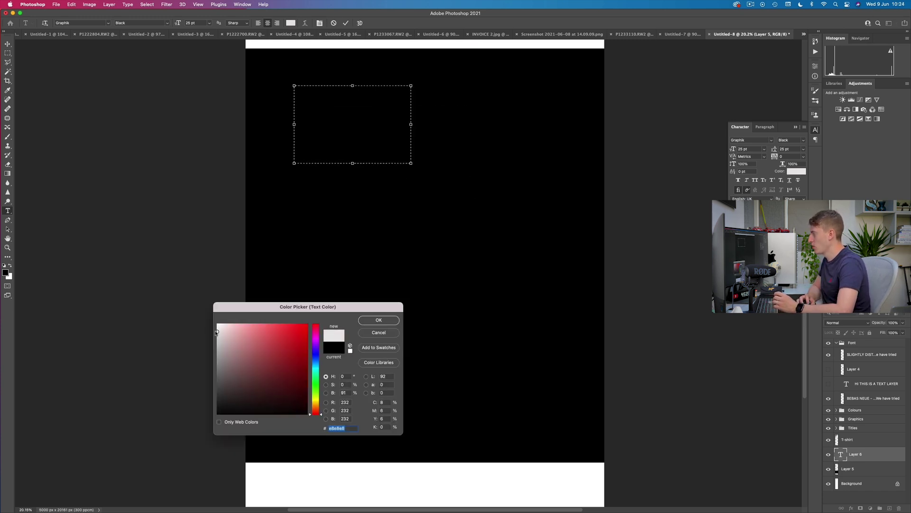
click(370, 320)
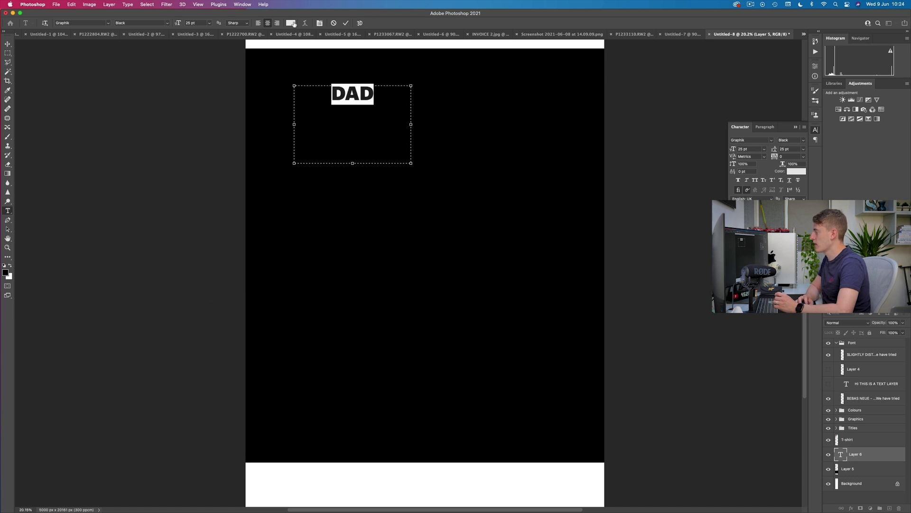
click(290, 24)
click(217, 330)
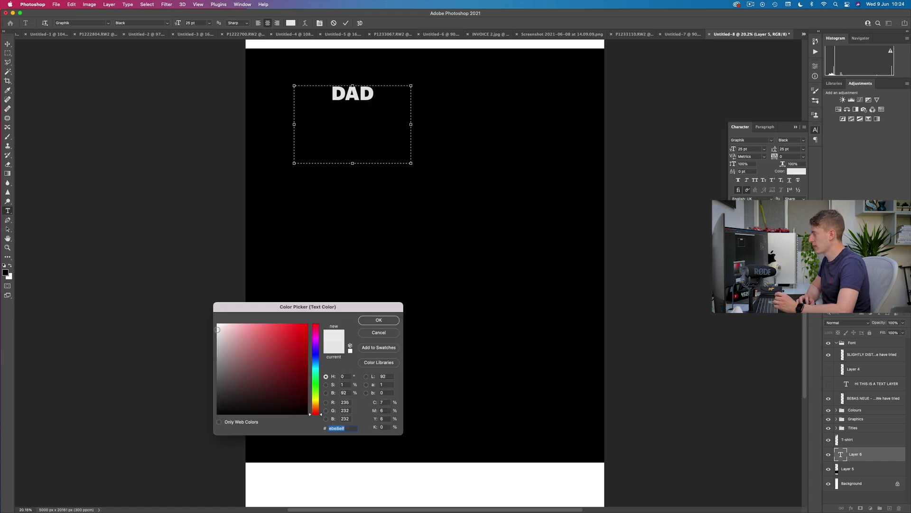
click(377, 321)
Change the font of the DAD text to Bebas Neue Regular
scroll(380, 326, up, 10)
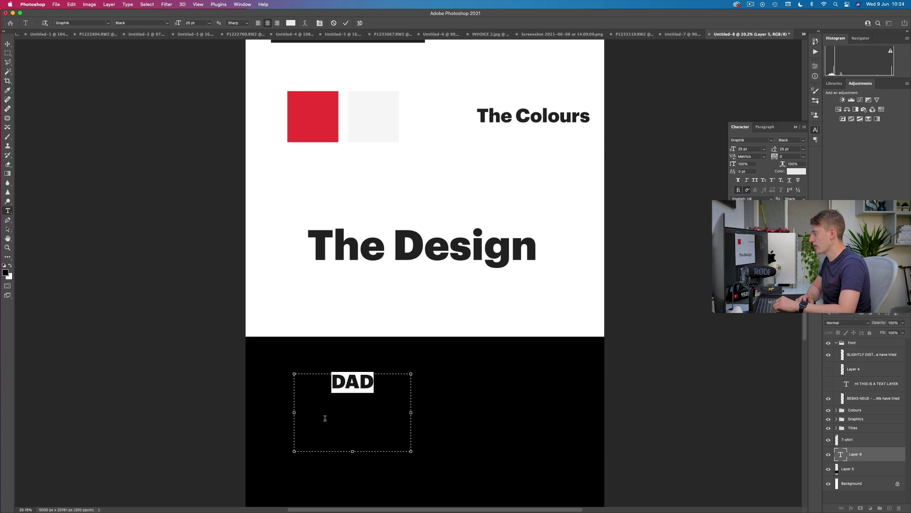
click(377, 399)
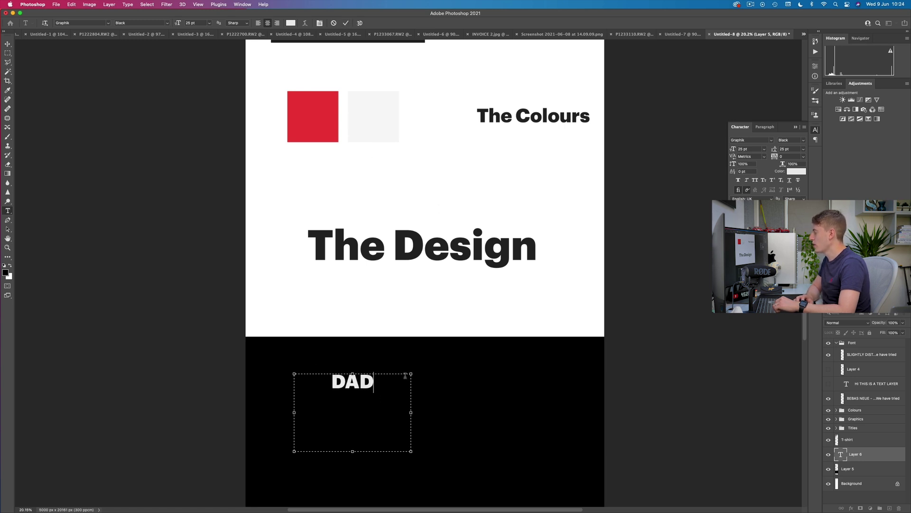
drag(392, 387, 320, 379)
click(71, 23)
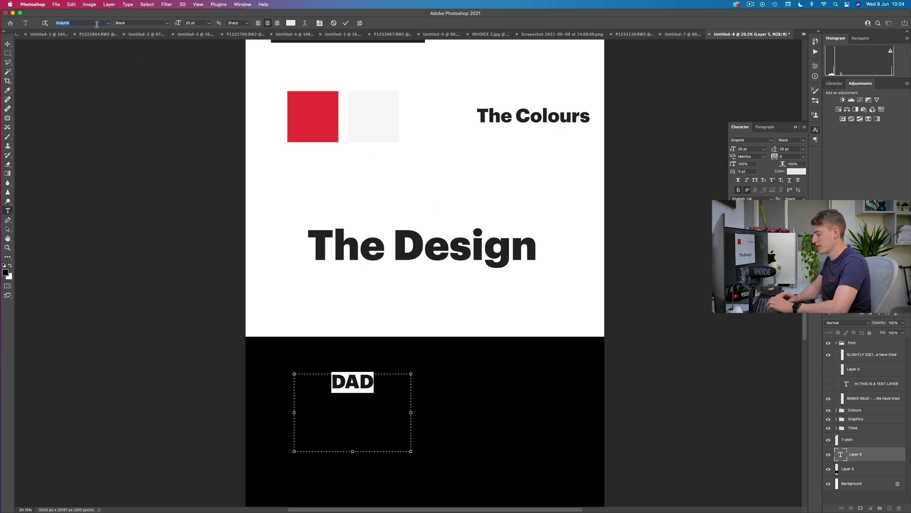
text(BEBAS)
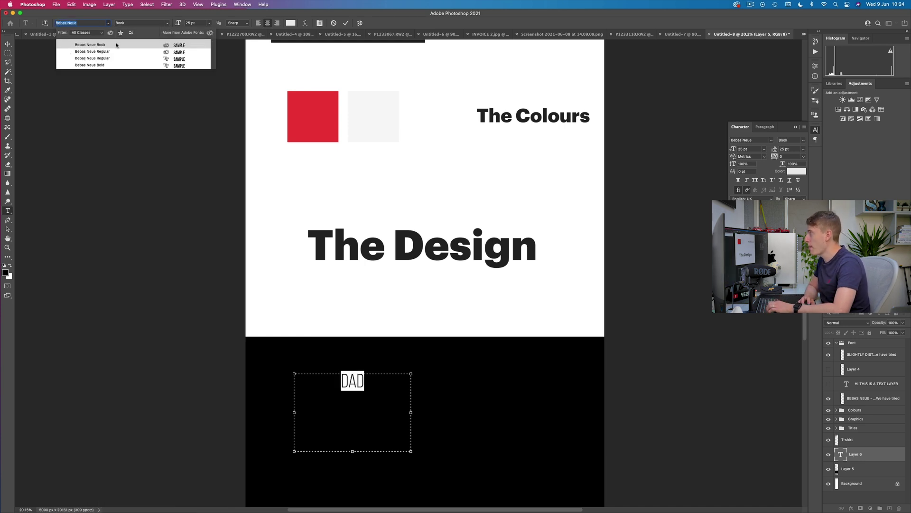
click(107, 59)
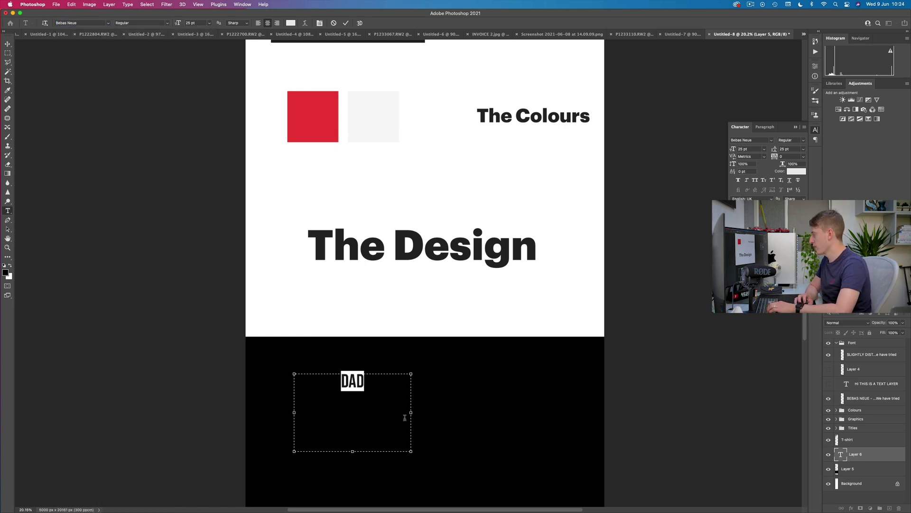
Increase the font size of the DAD text to 63 pt
scroll(467, 341, down, 6)
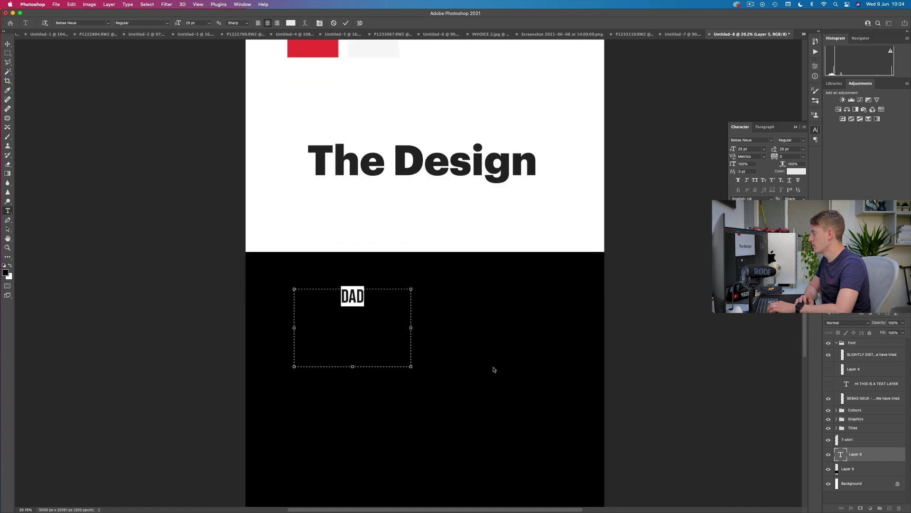
click(197, 23)
scroll(197, 23, up, 20)
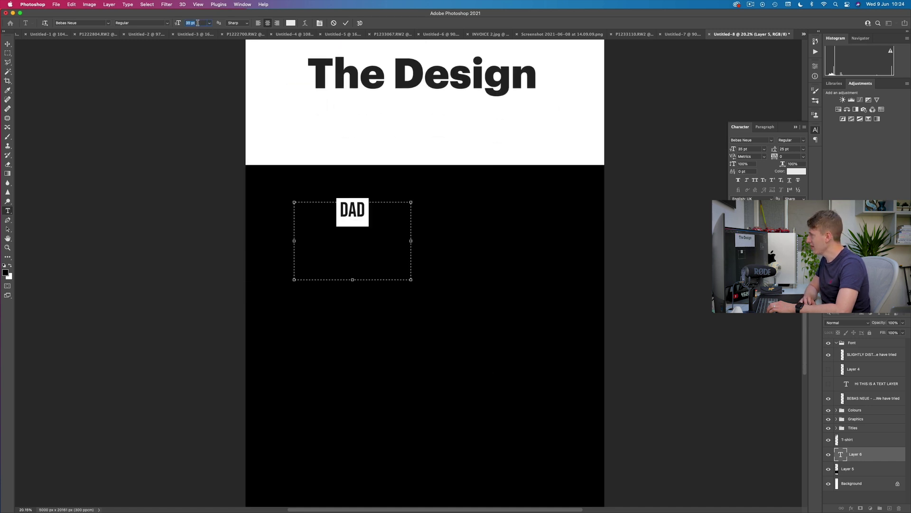
scroll(197, 23, down, 1)
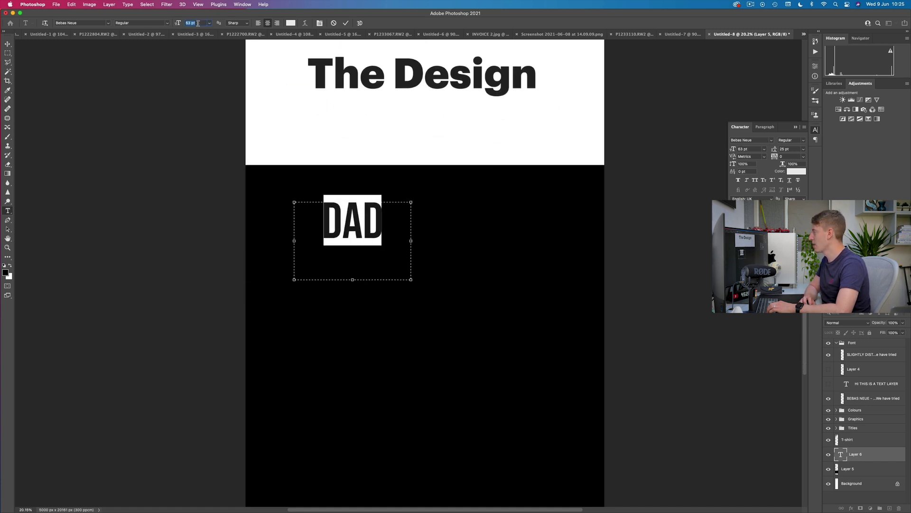
Move the DAD text to the horizontal centre of the black rectangle's upper part and commit it
drag(434, 254, 496, 269)
click(456, 257)
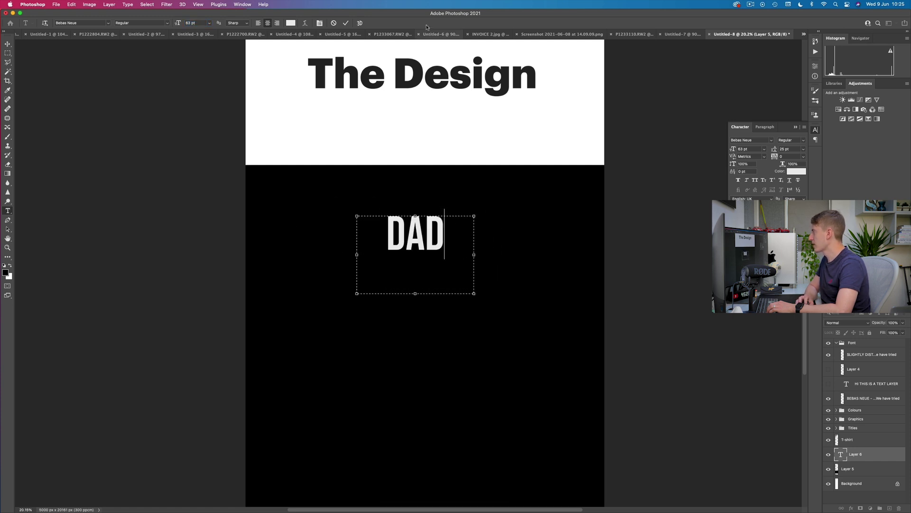
click(346, 23)
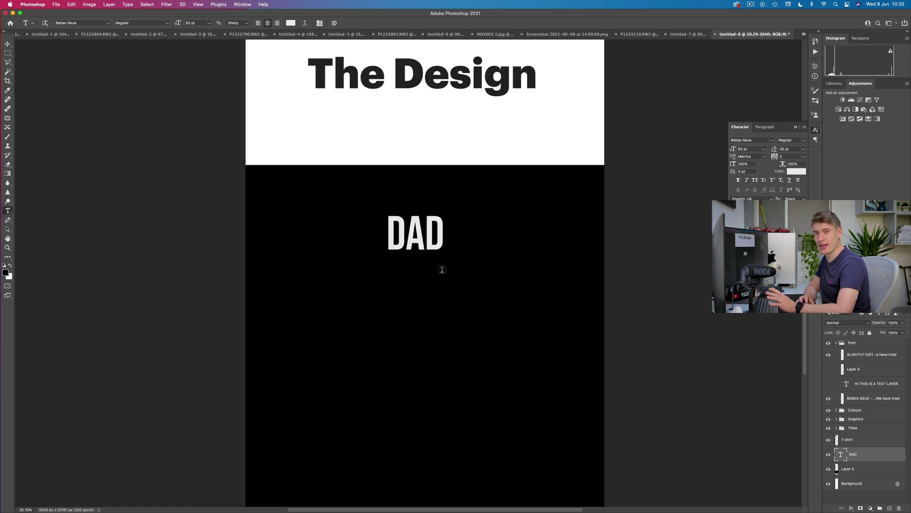
click(423, 239)
mouse_move(509, 244)
mouse_down()
mouse_move(533, 250)
mouse_move(522, 249)
mouse_up()
click(345, 23)
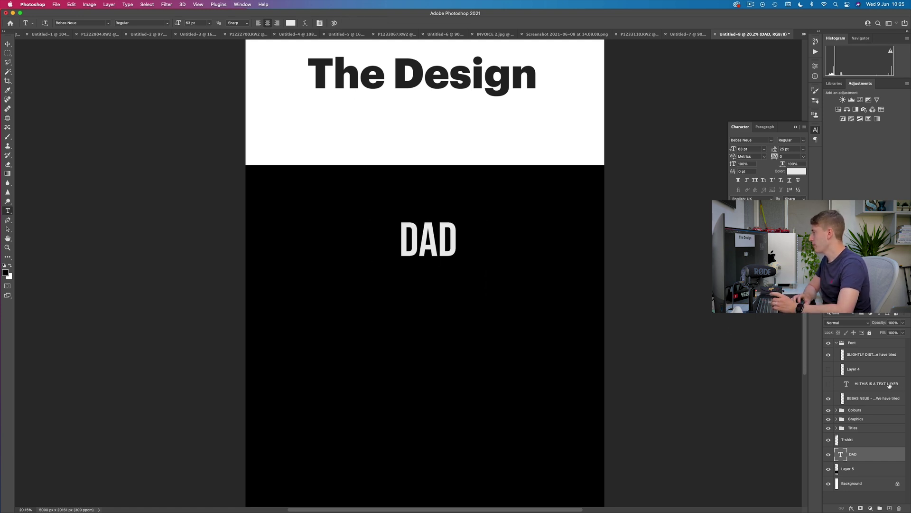
Move the ribbon graphic from the Graphics group beneath the DAD text and scale it to about 175%
scroll(484, 212, up, 8)
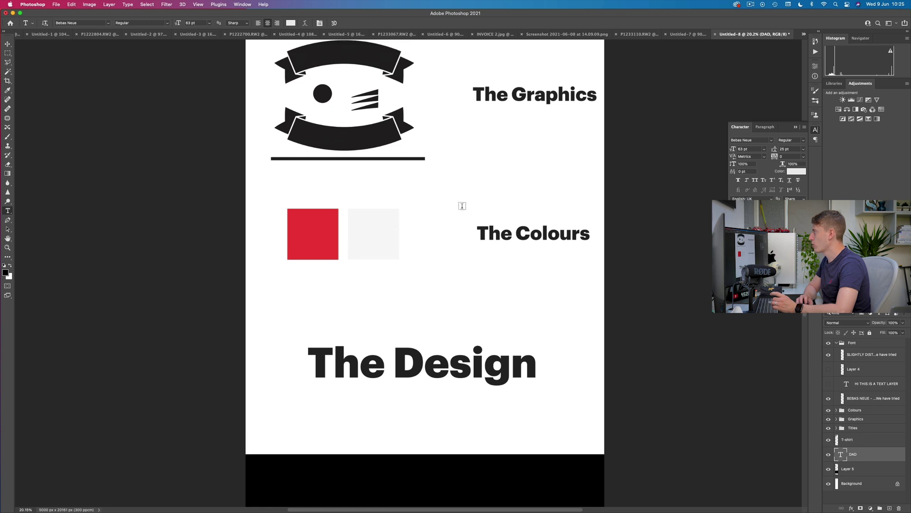
click(9, 45)
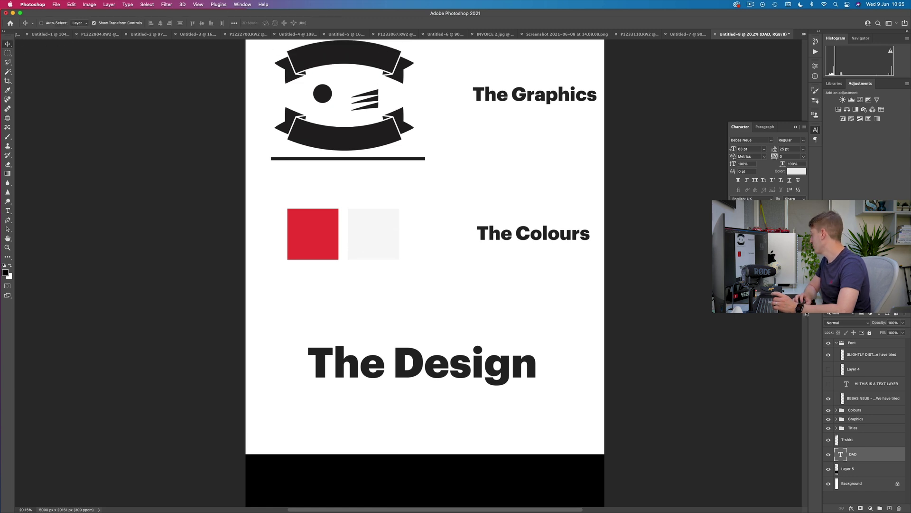
click(836, 419)
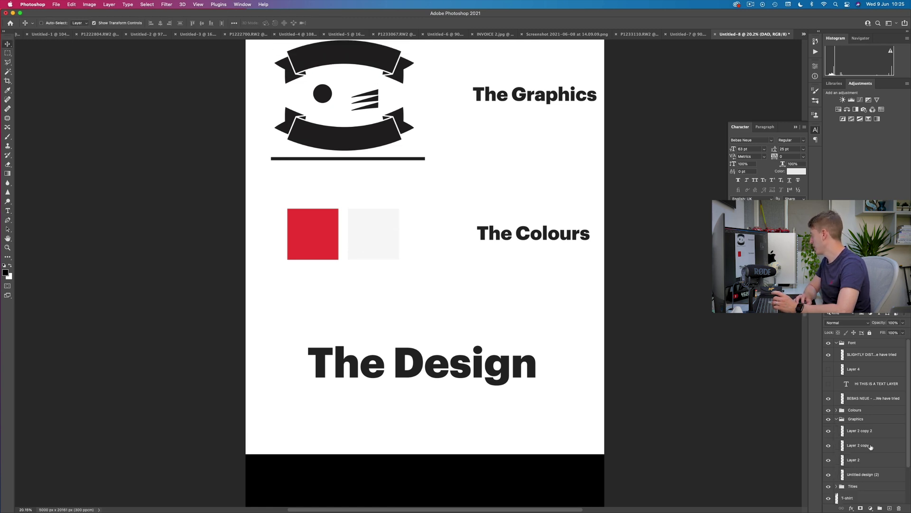
click(860, 474)
drag(380, 82, 594, 472)
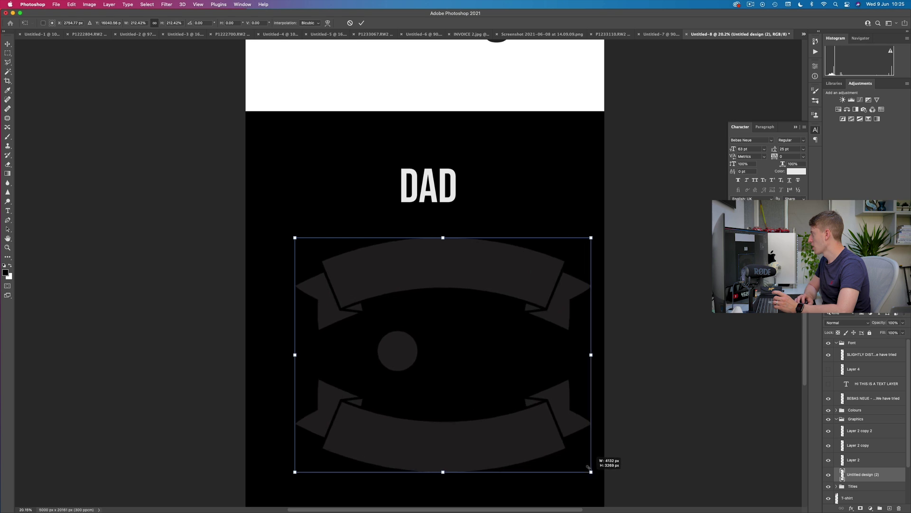
scroll(569, 451, down, 3)
drag(524, 369, 508, 347)
drag(575, 392, 504, 349)
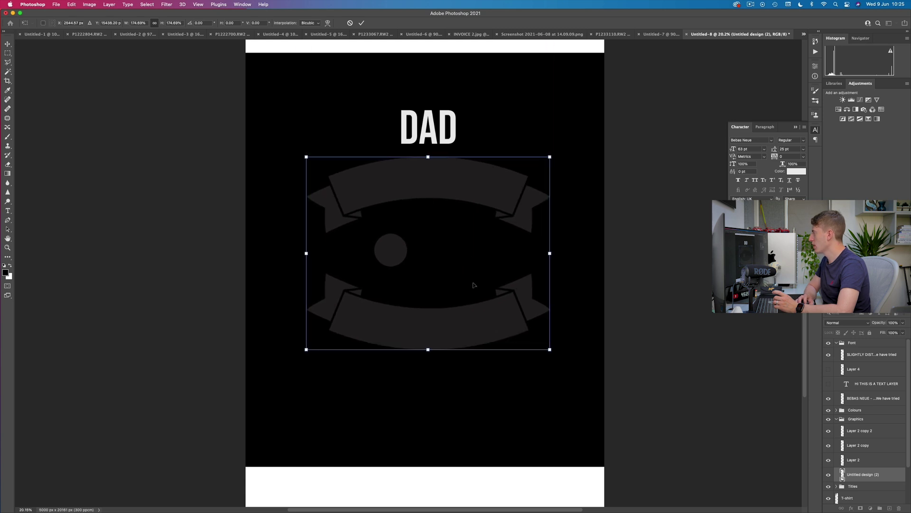
click(361, 23)
Delete the circle between the two ribbons from the graphic
click(8, 53)
drag(424, 218, 364, 280)
key(Delete)
Copy the lower ribbon onto its own new layer and check the separation by toggling the original layer's visibility
drag(283, 263, 565, 373)
click(573, 279)
drag(278, 263, 557, 361)
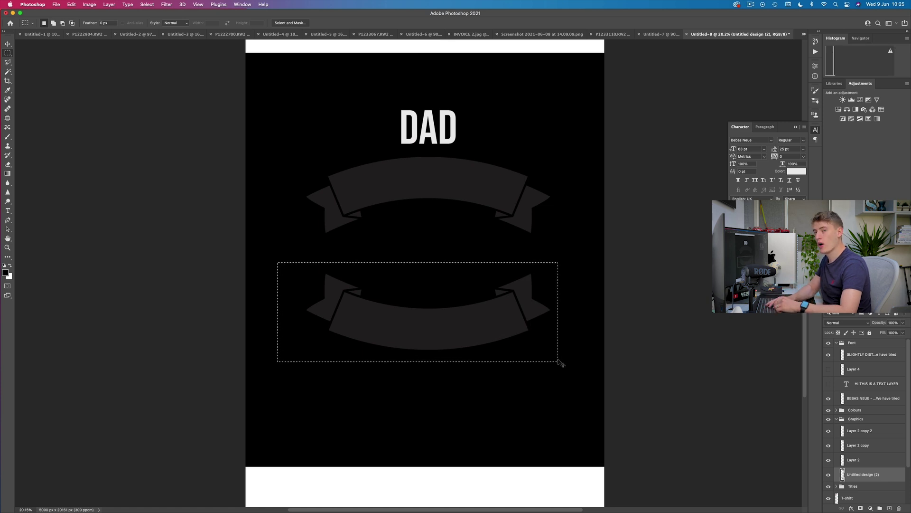
key(super+j)
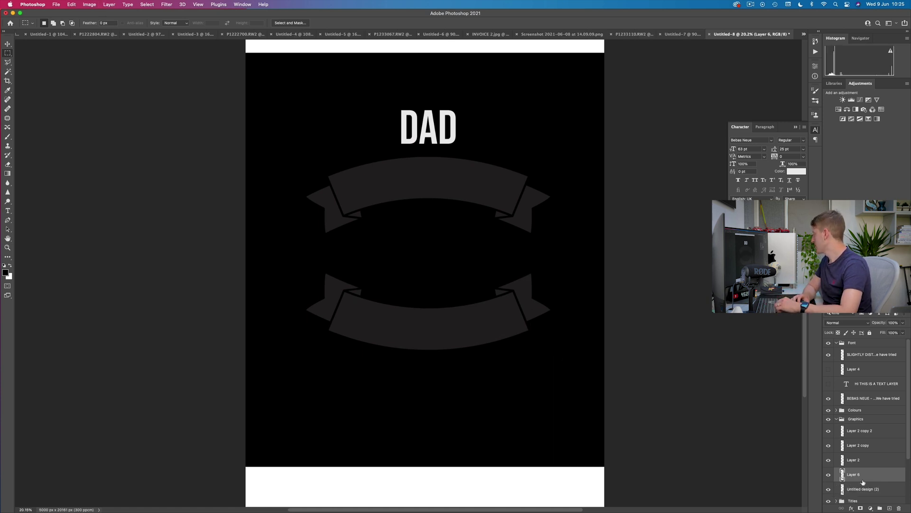
scroll(854, 478, down, 1)
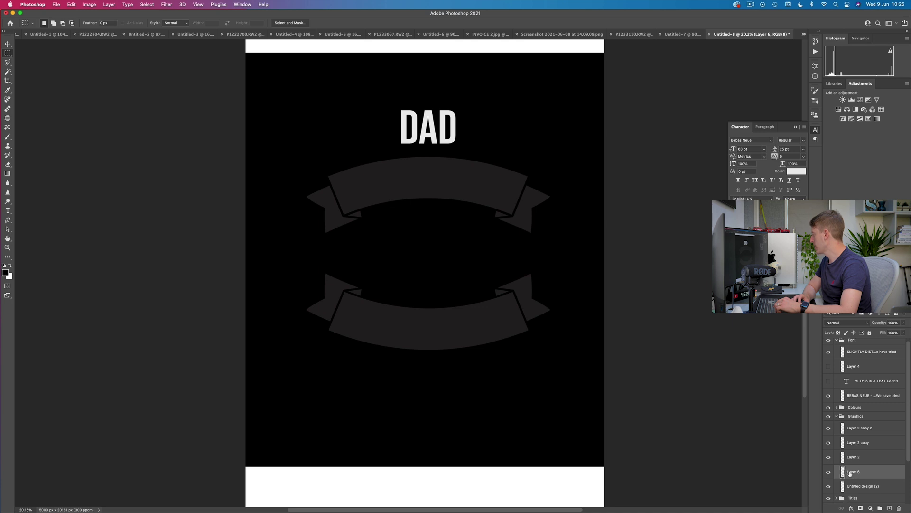
click(829, 486)
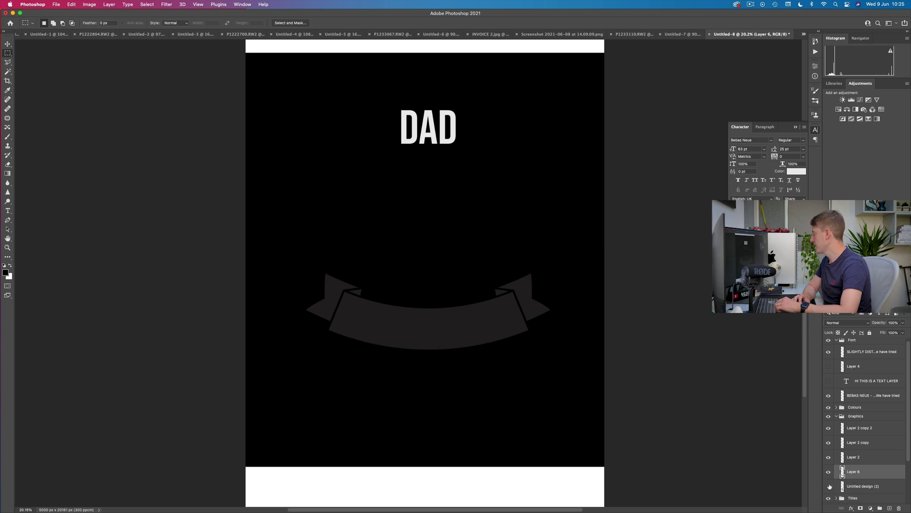
click(829, 486)
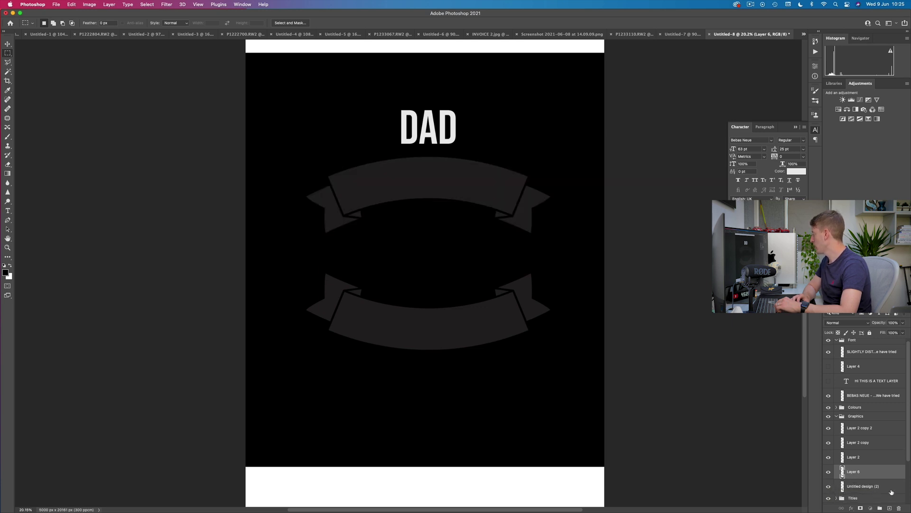
Remove the lower ribbon from the Untitled design (2) layer and hide the layer holding its copy
click(891, 491)
drag(565, 258, 274, 367)
click(633, 422)
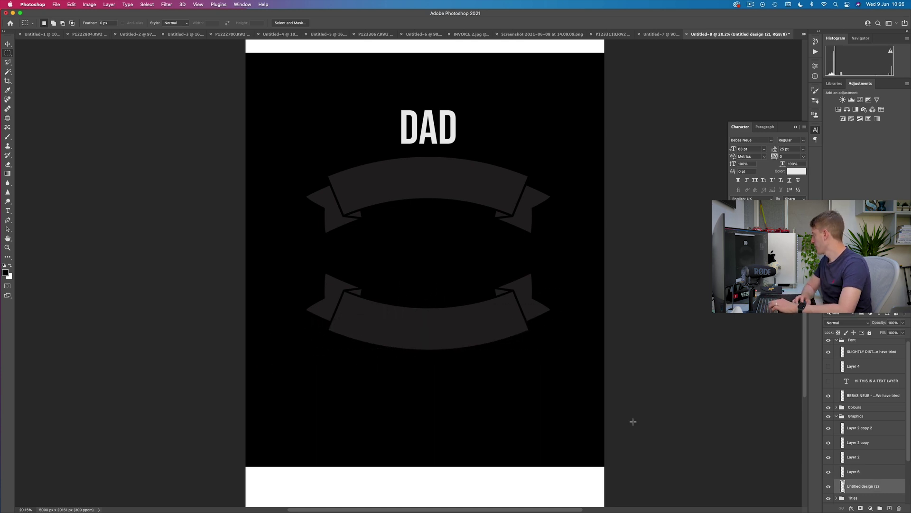
click(830, 473)
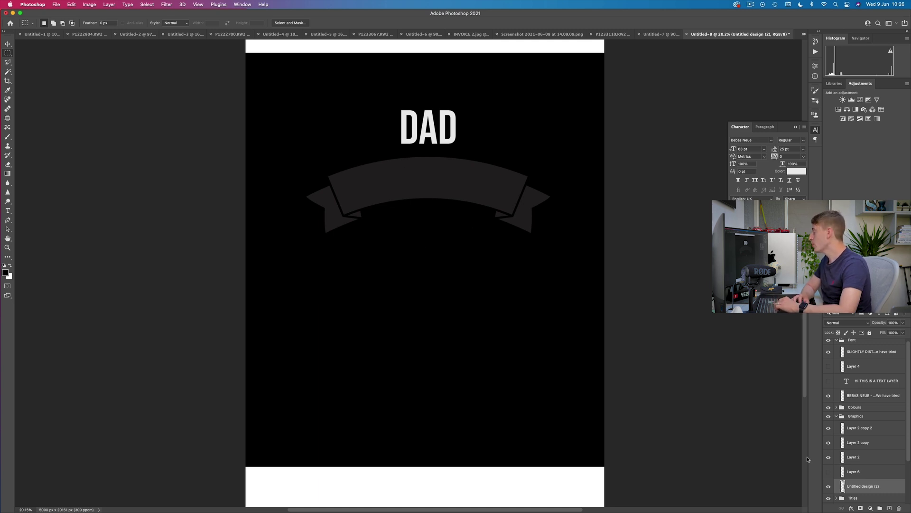
Apply a Color Overlay to the upper ribbon using the red sampled from the swatch under The Colours
scroll(879, 477, down, 1)
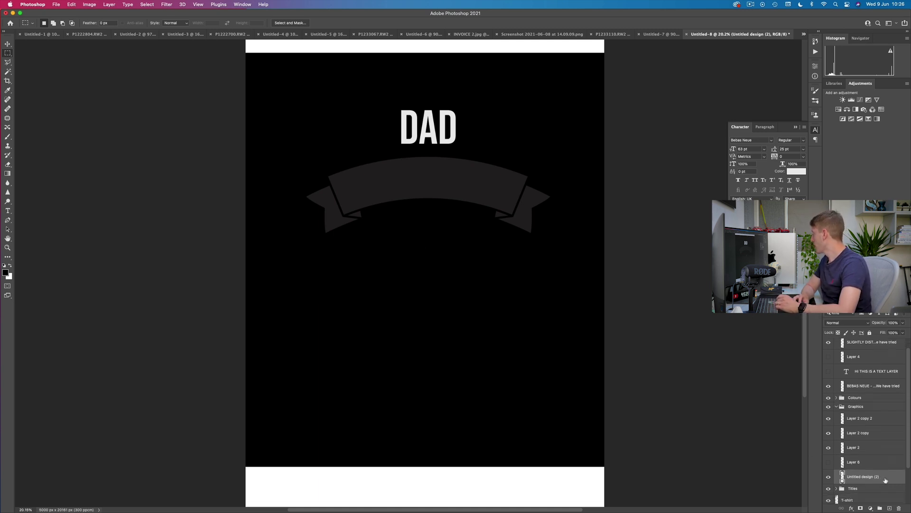
double_click(890, 480)
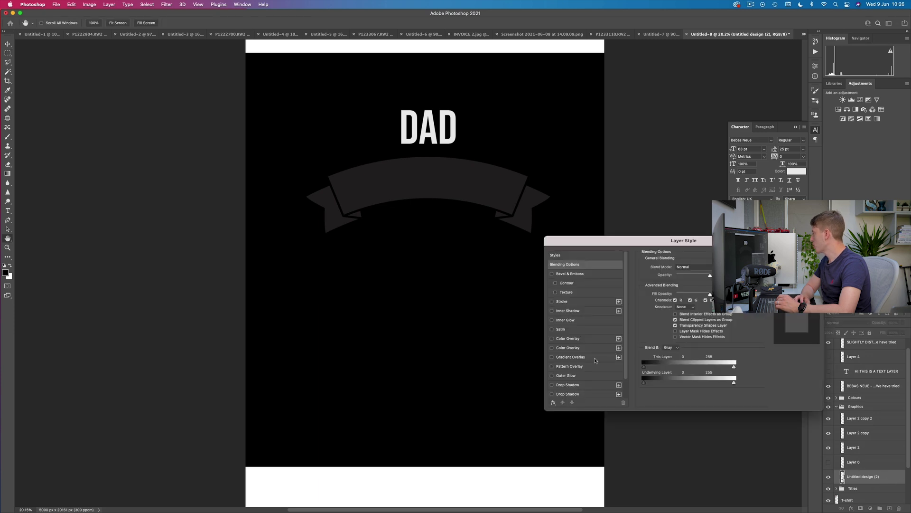
click(579, 339)
scroll(478, 315, up, 3)
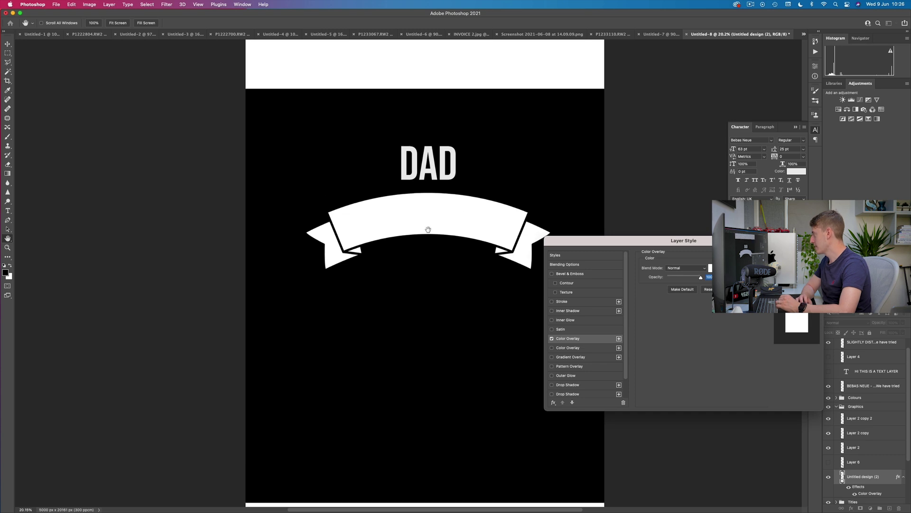
scroll(428, 227, up, 10)
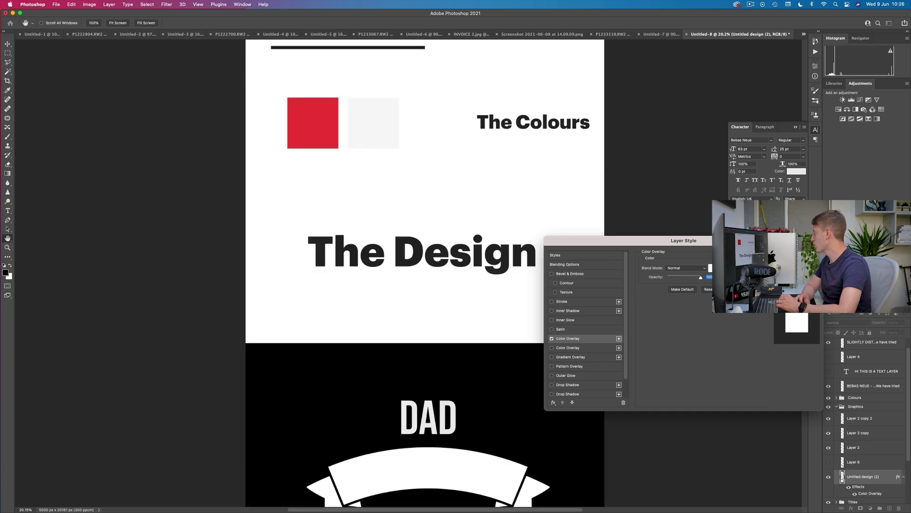
click(710, 267)
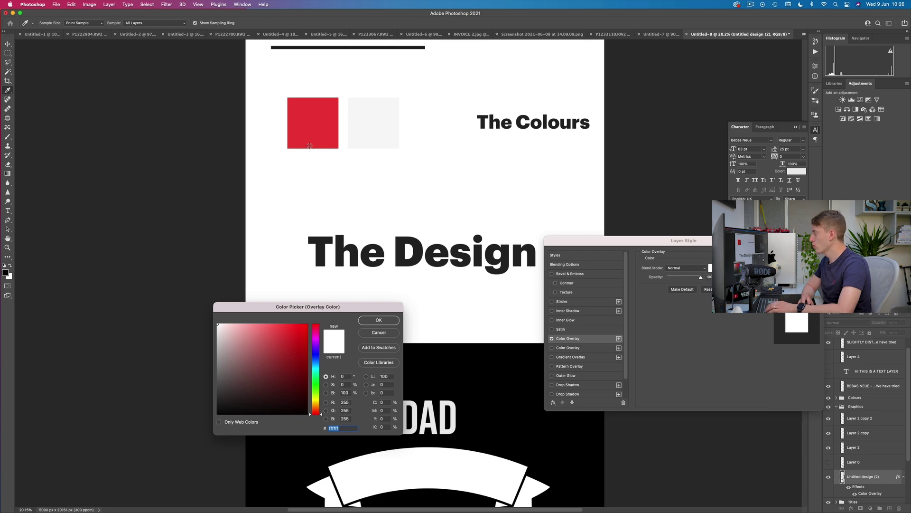
click(313, 122)
click(385, 324)
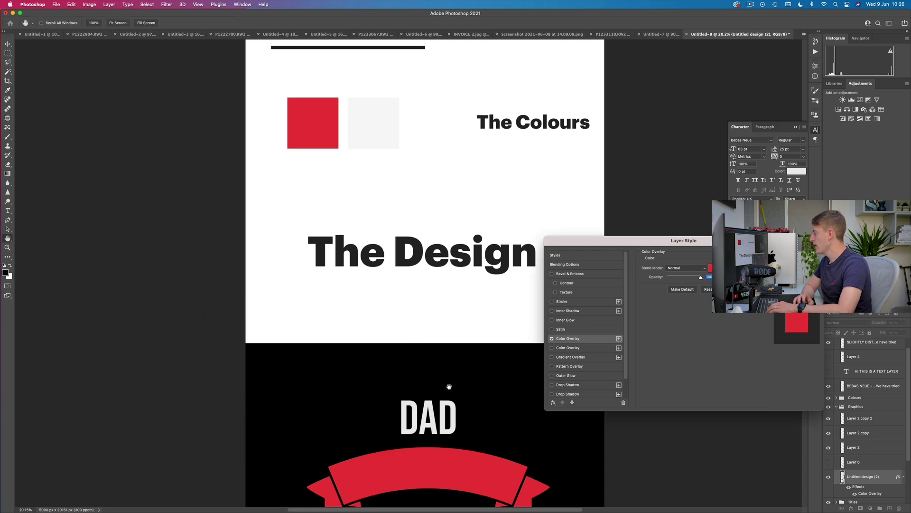
scroll(446, 380, down, 2)
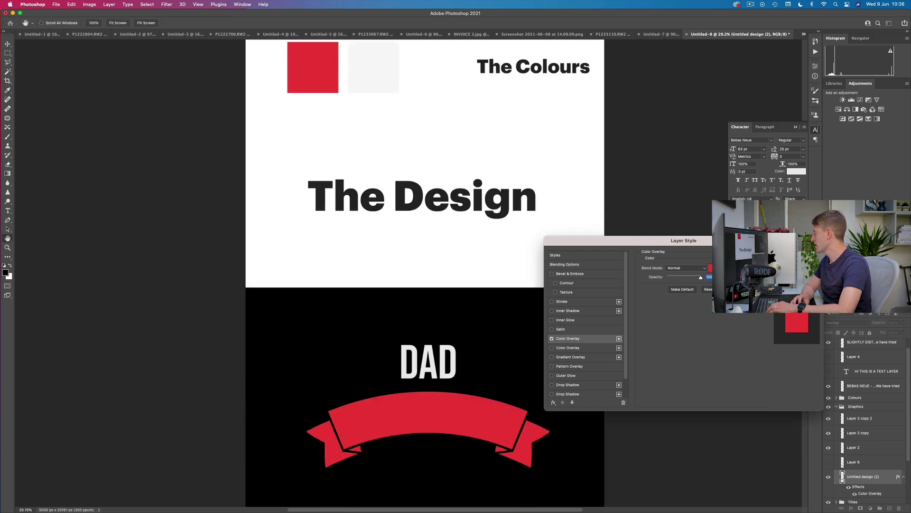
key(Return)
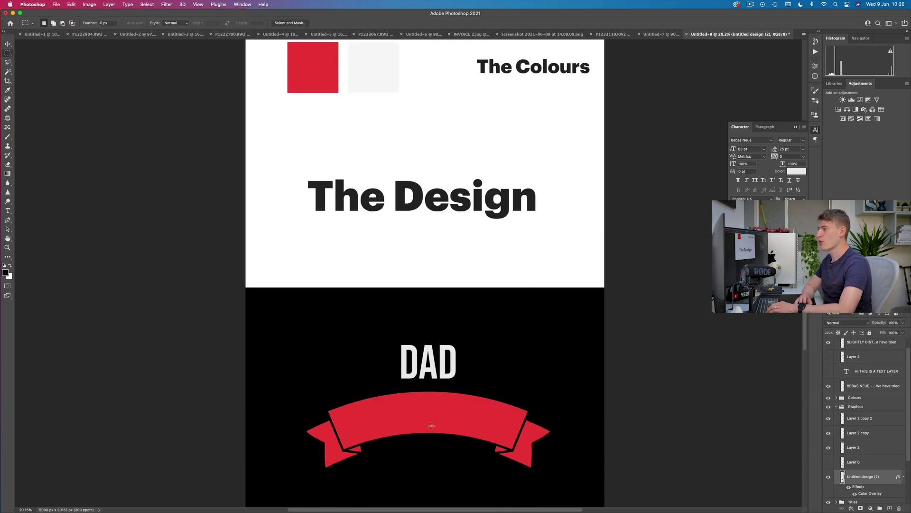
Add a text box over the red ribbon reading WE HAVE TRIED
scroll(432, 425, down, 1)
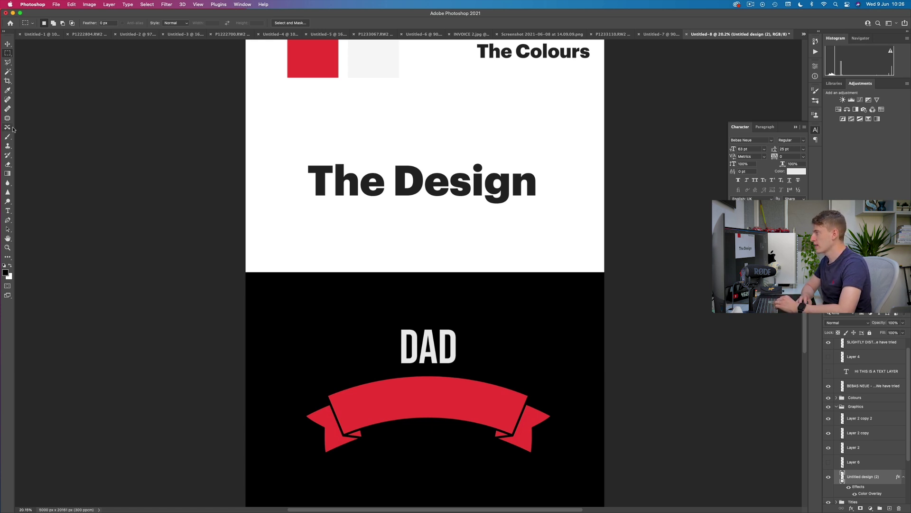
click(7, 210)
scroll(326, 393, down, 5)
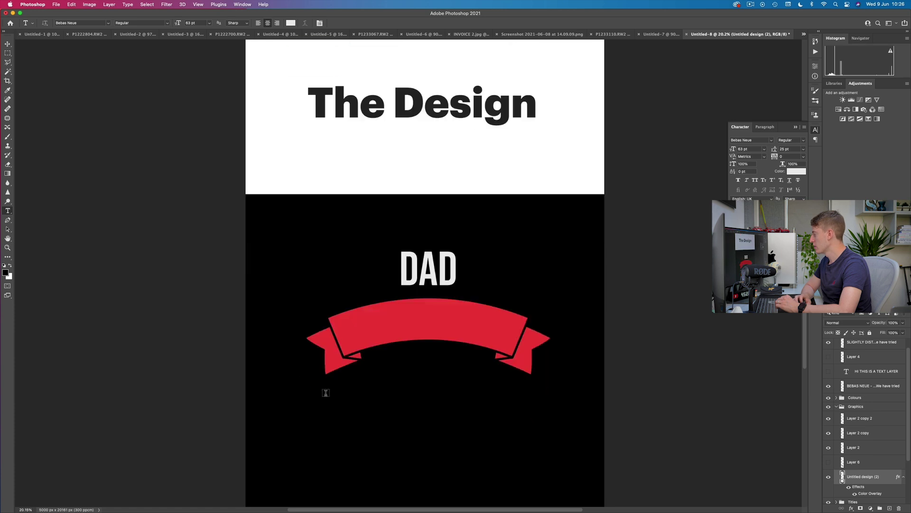
drag(327, 317, 514, 369)
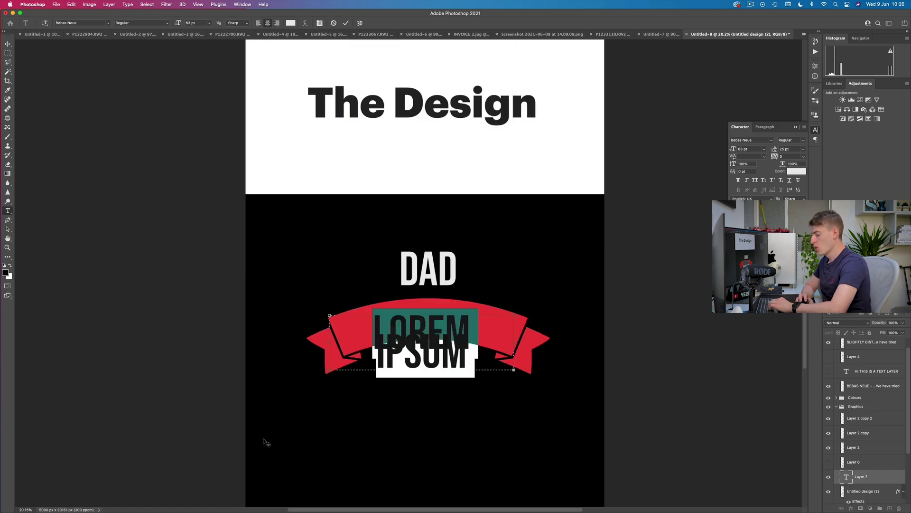
text(WE HAVE TRIED)
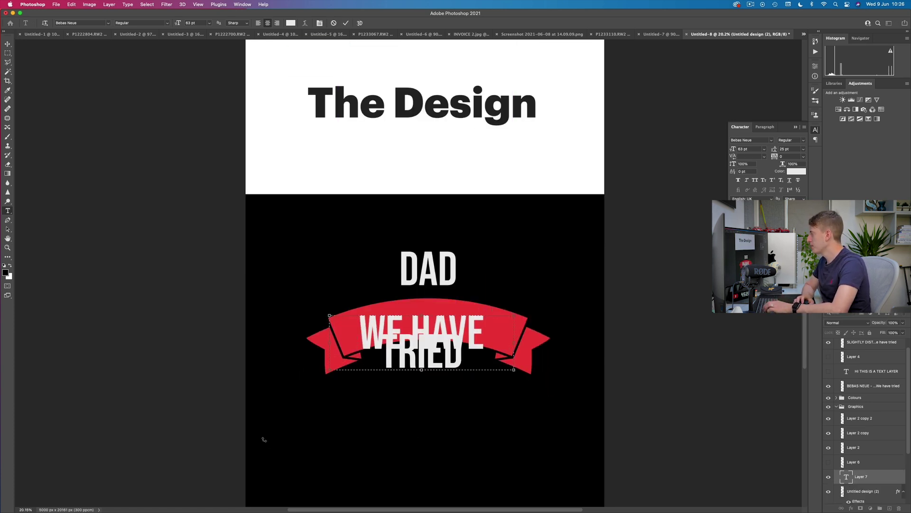
Reduce the WE HAVE TRIED text to 50 pt and centre it on the red ribbon
key(super+a)
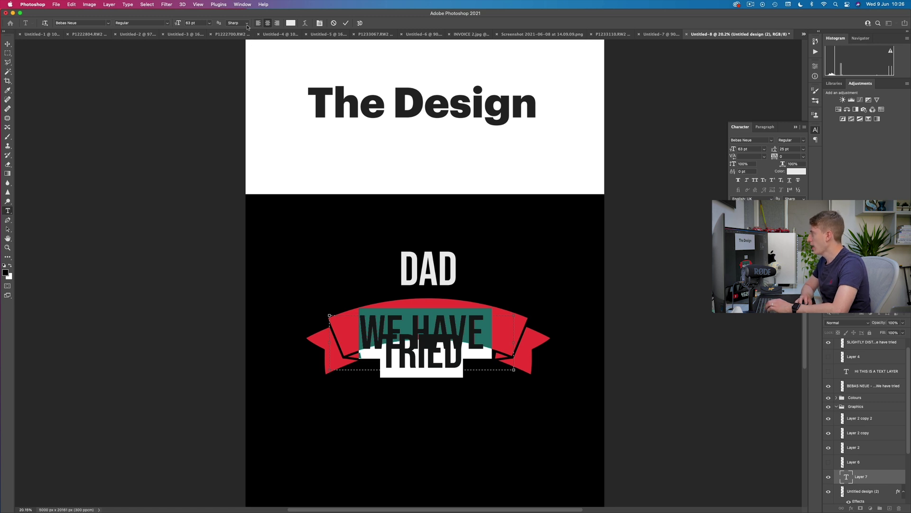
scroll(190, 23, down, 11)
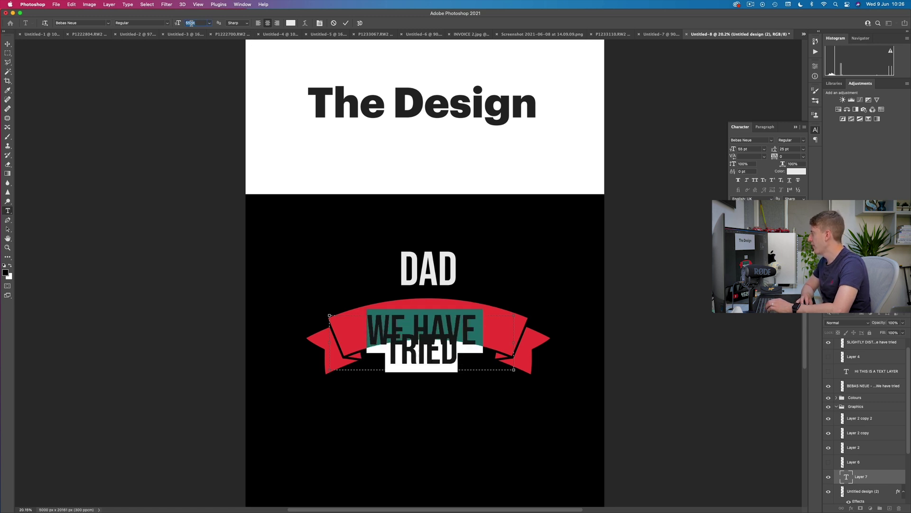
scroll(191, 23, down, 2)
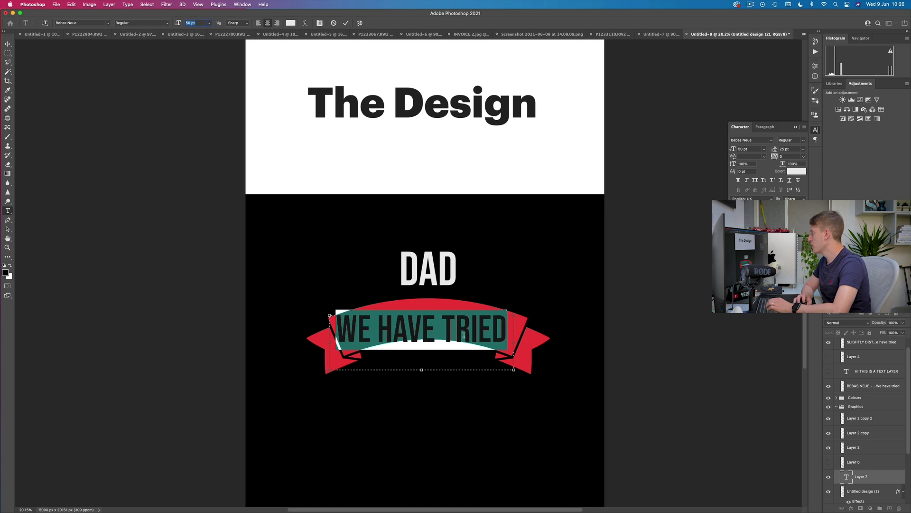
drag(444, 393, 434, 370)
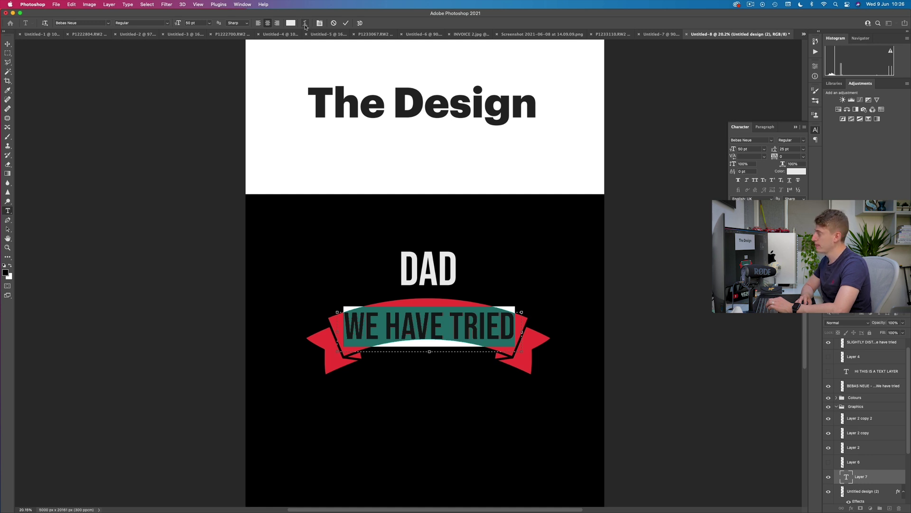
Warp the WE HAVE TRIED text with a horizontal Arc style and a bend of +26%
click(305, 24)
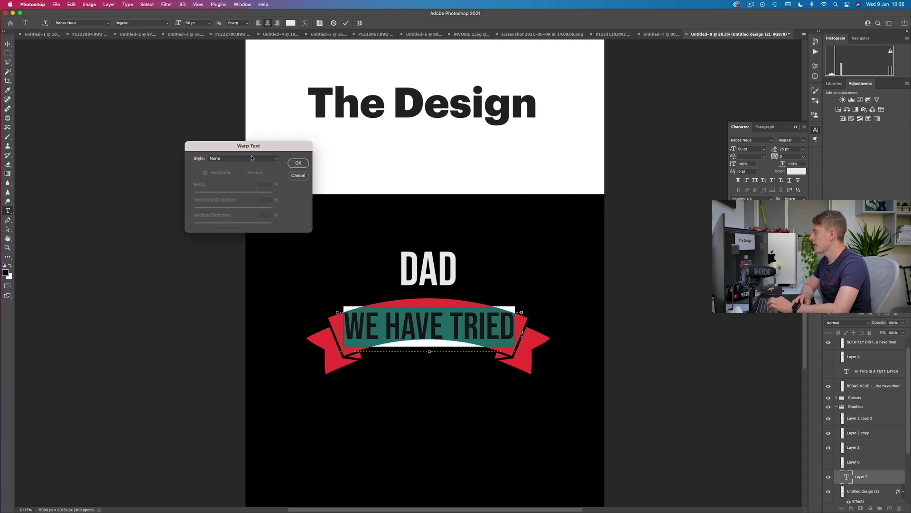
click(252, 158)
click(245, 165)
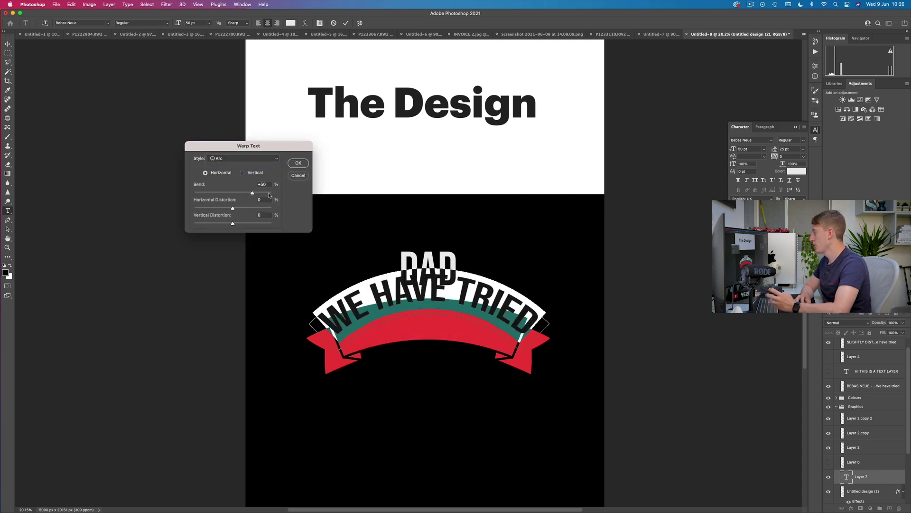
drag(254, 194, 243, 196)
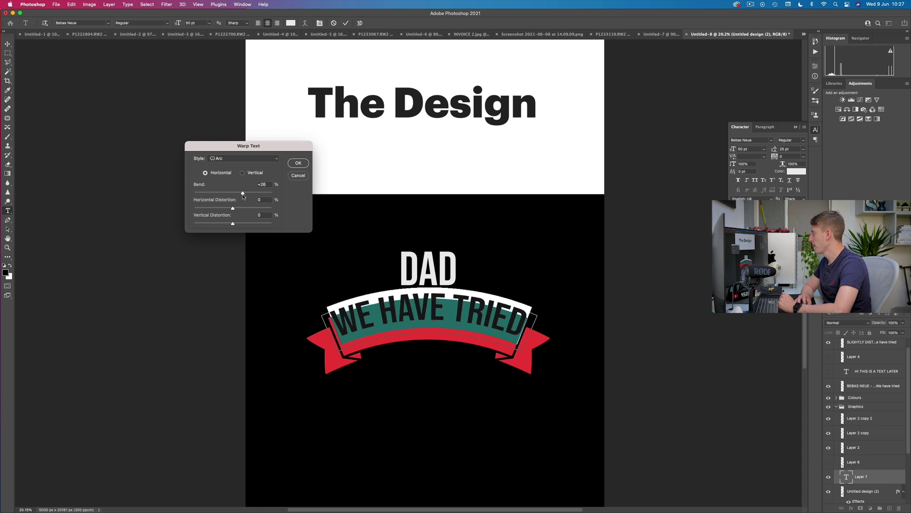
click(297, 162)
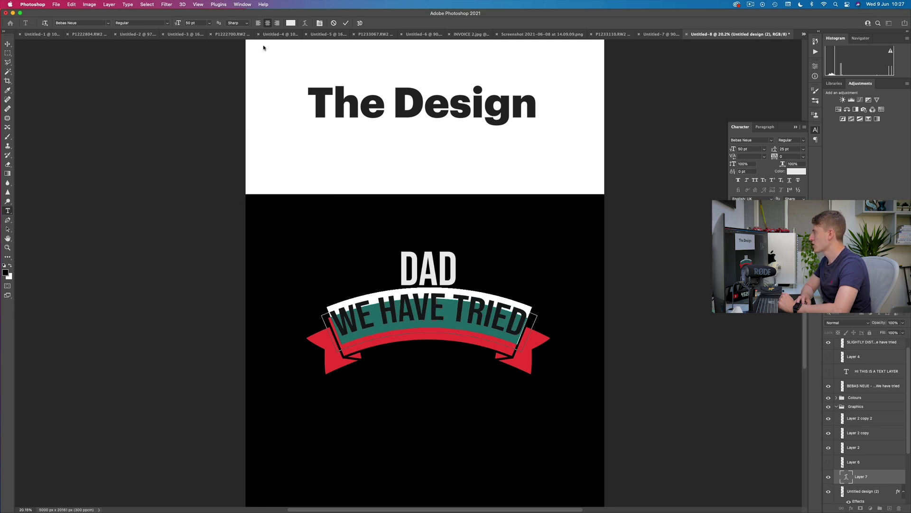
Reduce the arched WE HAVE TRIED text to 47 pt and move it down onto the red ribbon
click(191, 22)
key(Down)
key(Down)
key(Down)
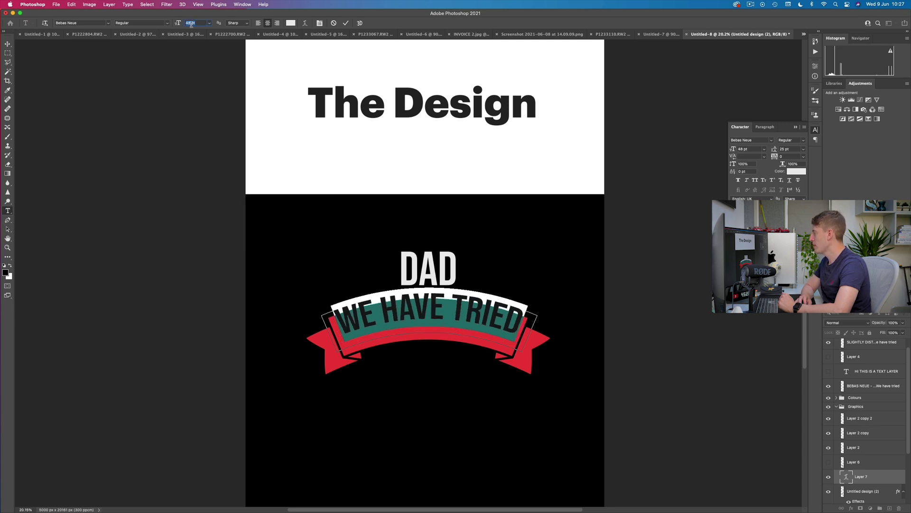
drag(460, 339, 461, 353)
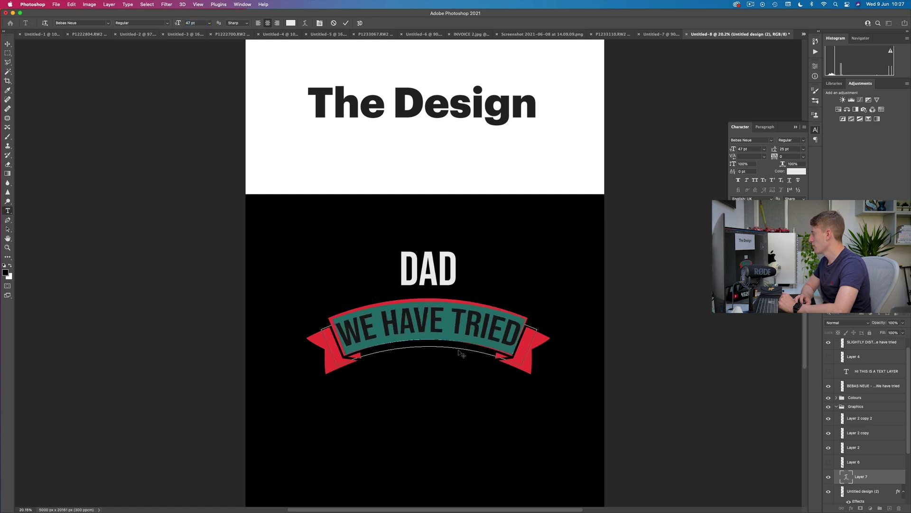
Set all of the WE HAVE TRIED text to 44 pt and commit the edit
click(410, 343)
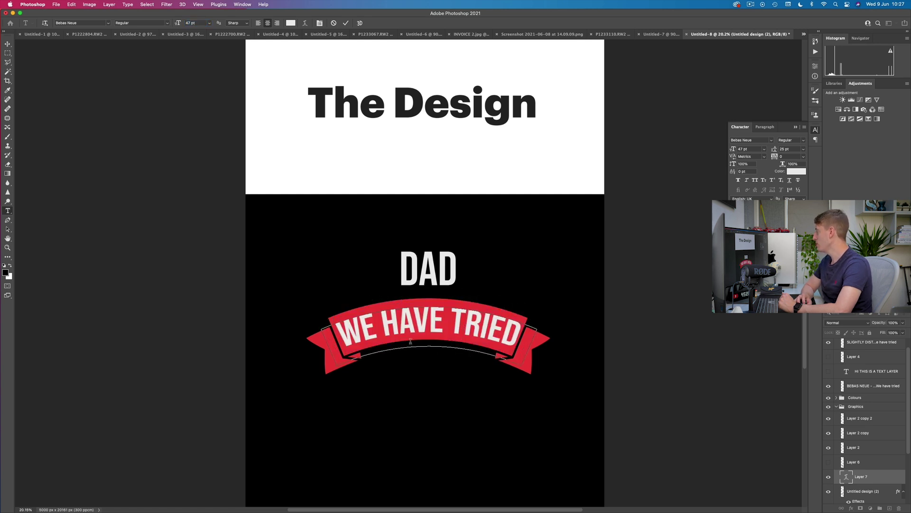
key(super+a)
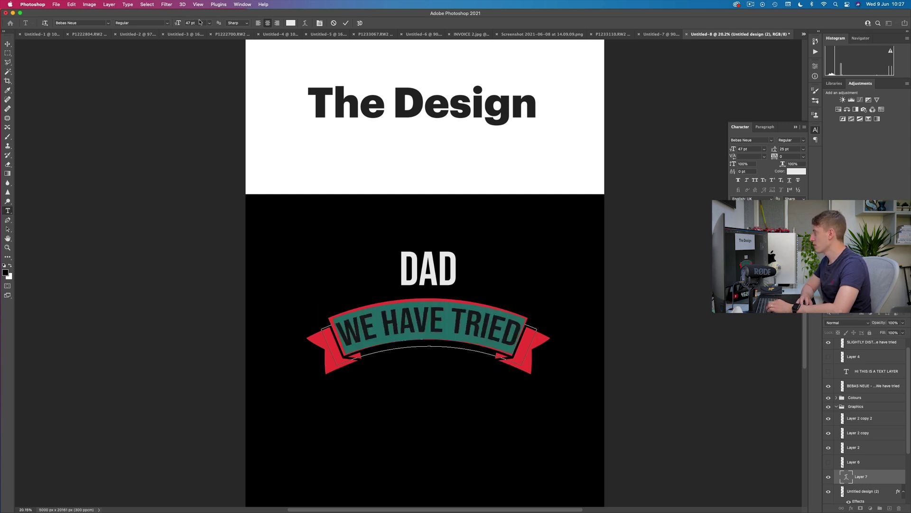
key(Down)
key(Down)
key(Down)
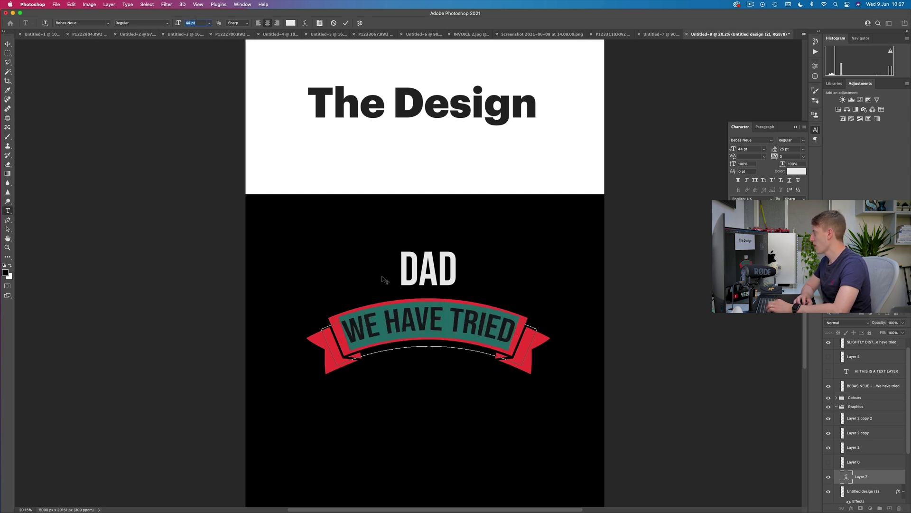
click(400, 306)
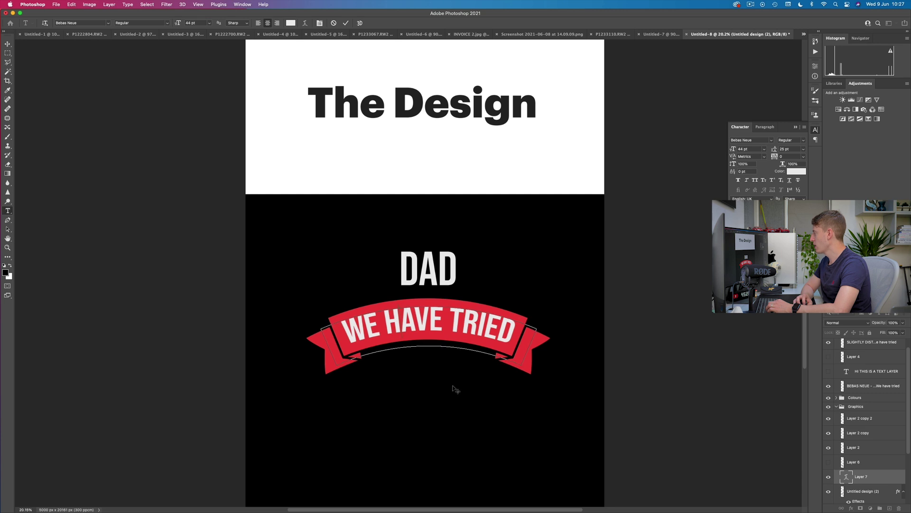
click(346, 24)
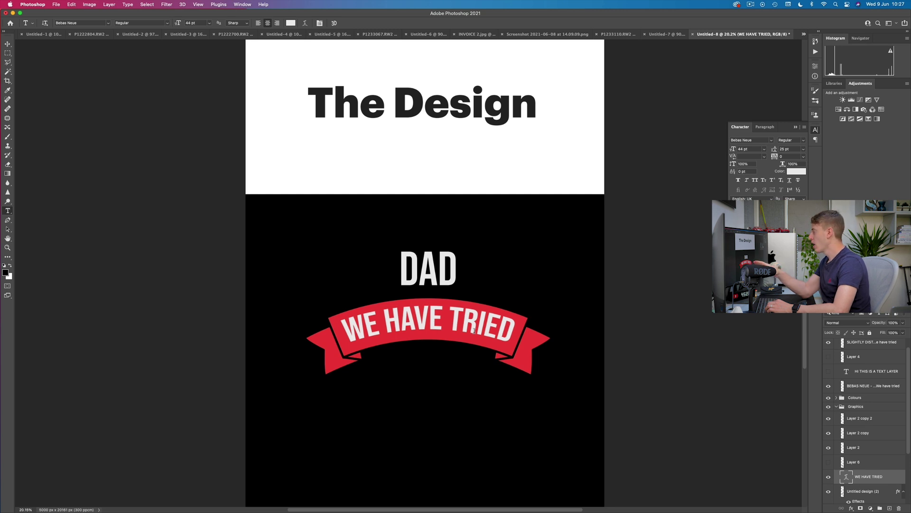
Load the outline of the WE HAVE TRIED lettering as a selection and make the red ribbon layer active
scroll(494, 305, up, 20)
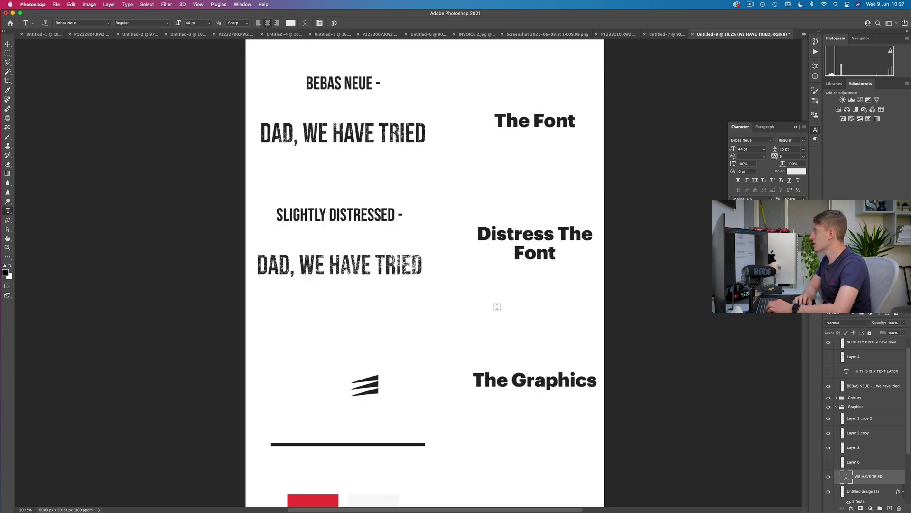
scroll(341, 322, down, 3)
scroll(340, 321, down, 6)
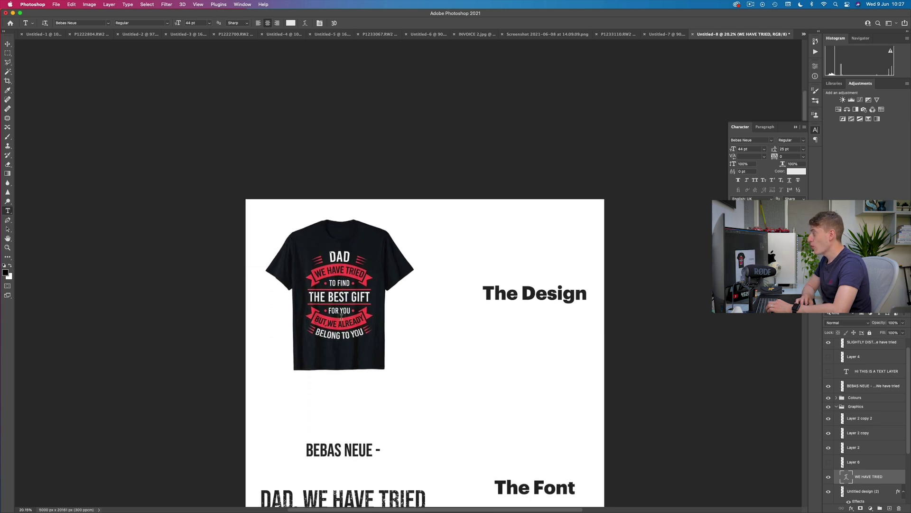
scroll(343, 315, down, 20)
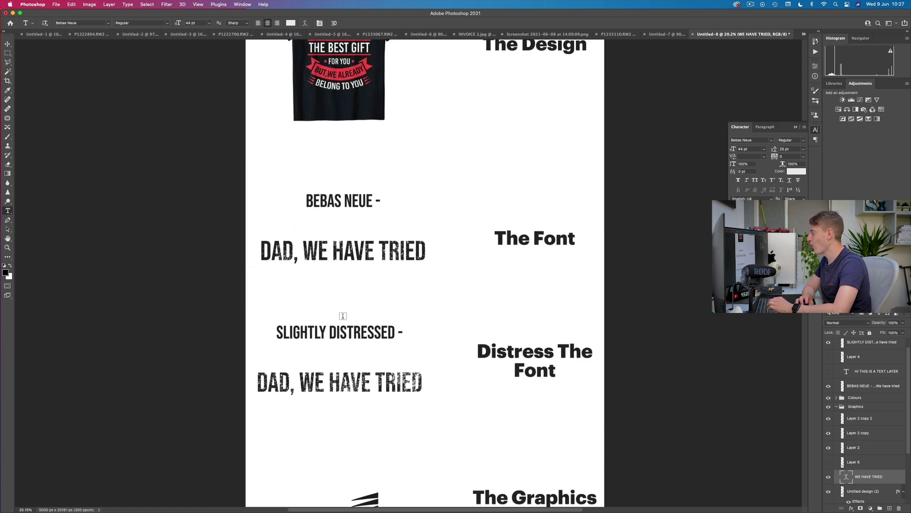
scroll(342, 316, down, 20)
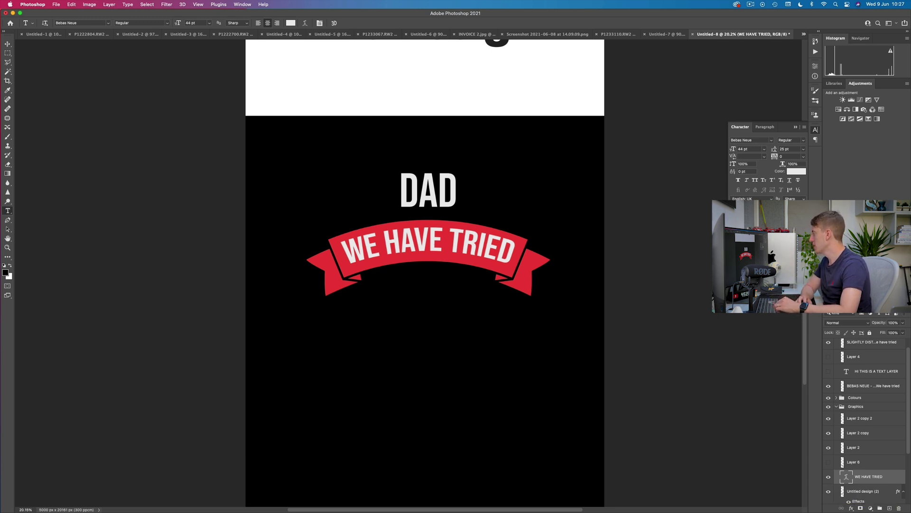
scroll(845, 453, down, 2)
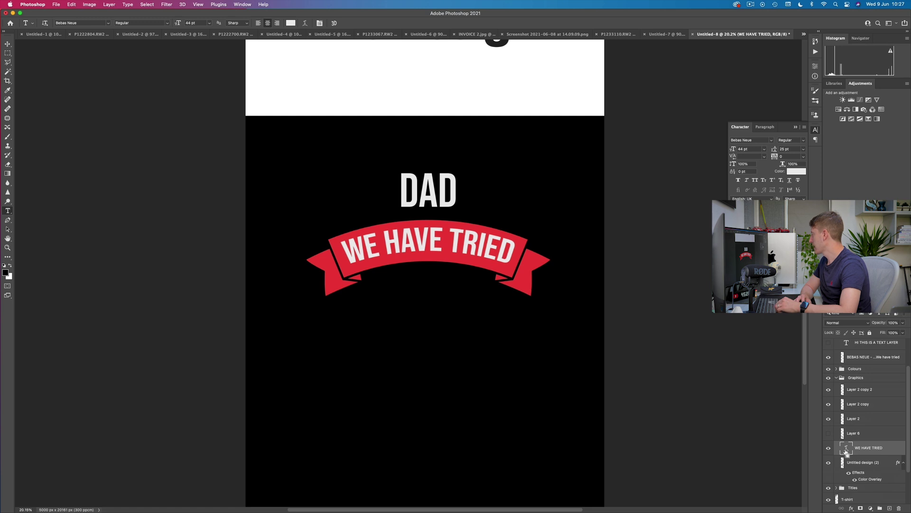
super+click(847, 450)
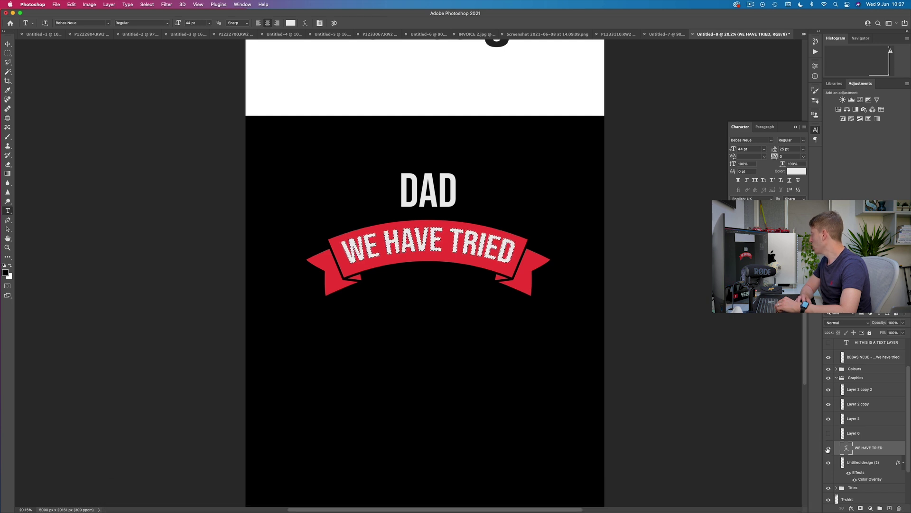
click(871, 461)
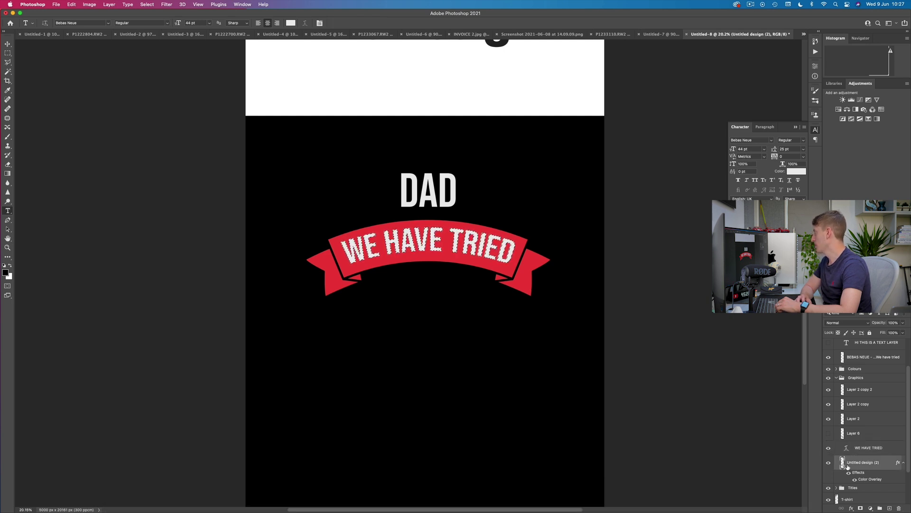
click(830, 464)
click(829, 463)
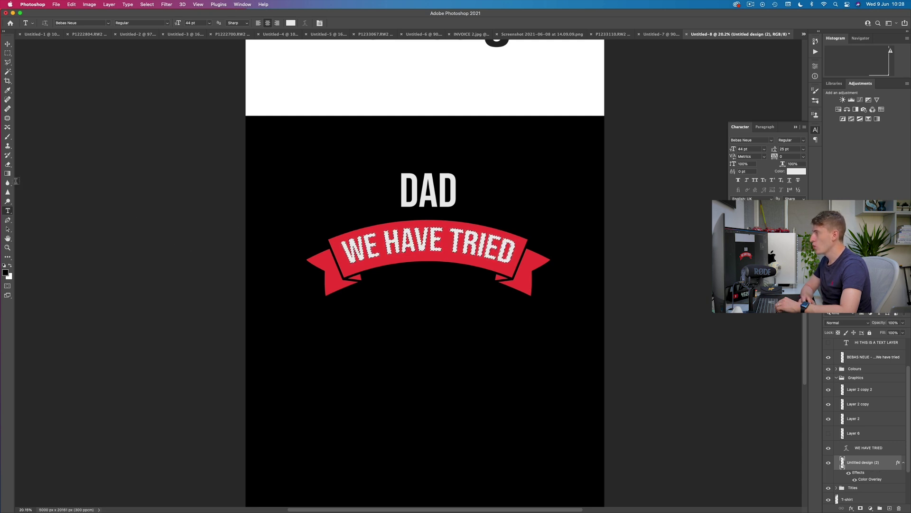
Hide the WE HAVE TRIED text layer, cut the selected lettering out of the ribbon with a 300 px Eraser, and deselect
click(7, 164)
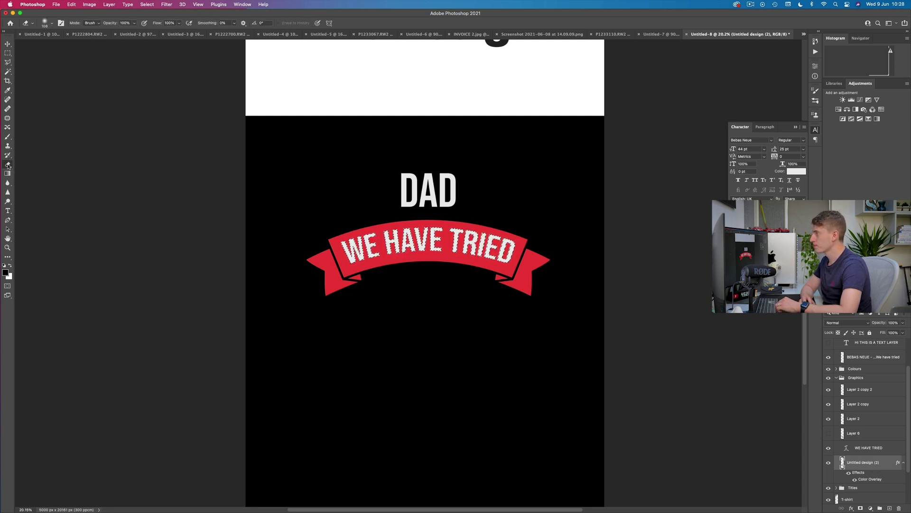
click(828, 448)
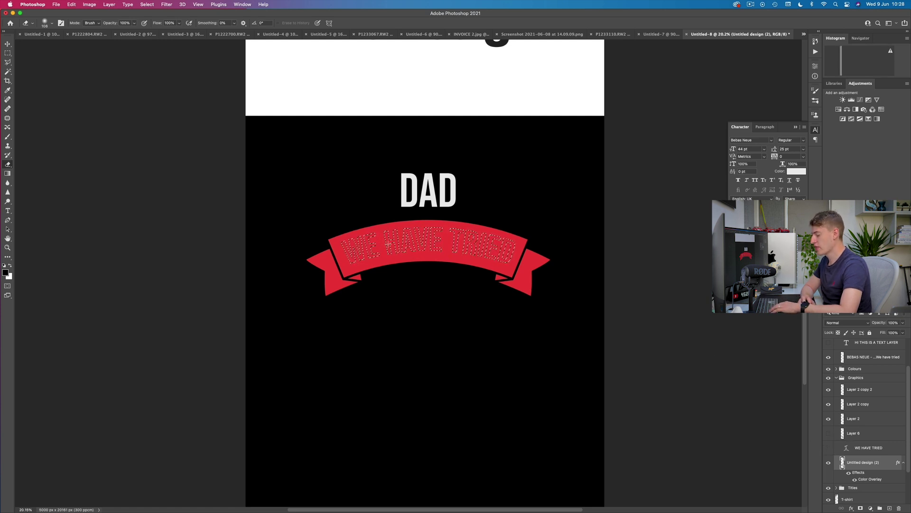
click(47, 25)
mouse_move(42, 61)
mouse_down()
mouse_move(85, 60)
mouse_move(76, 45)
mouse_up()
key(Return)
drag(385, 231, 374, 228)
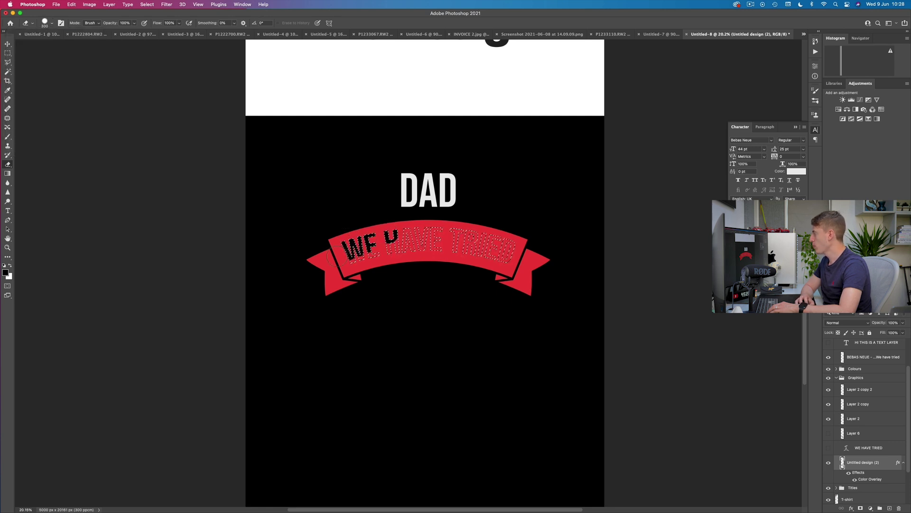
key(super+z)
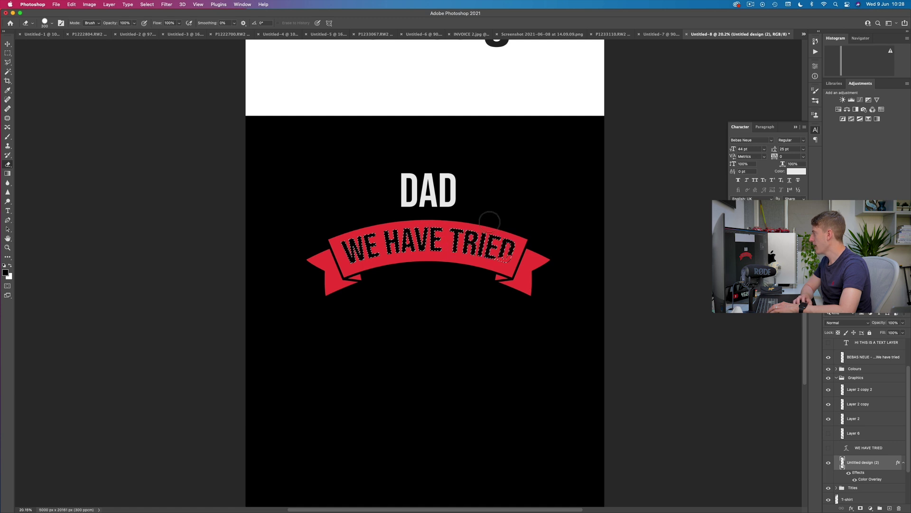
key(super+d)
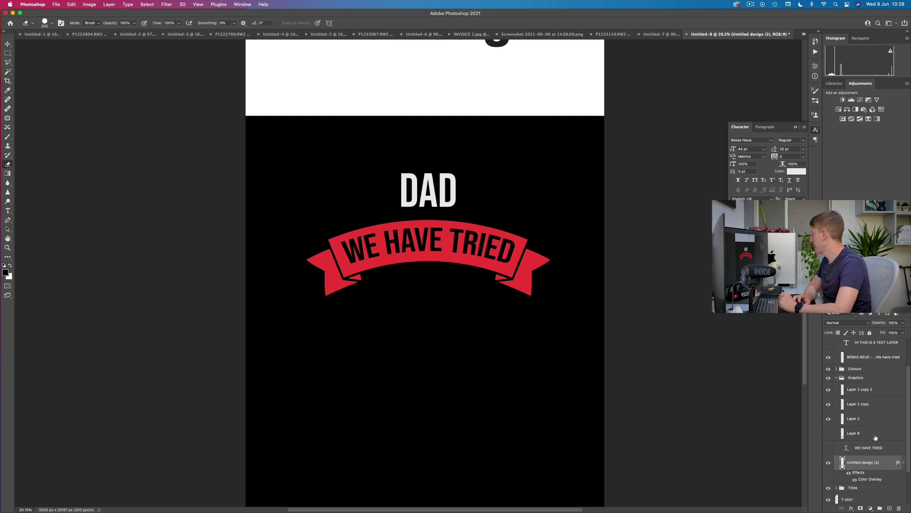
Collapse the Graphics and Font layer groups and add a new empty layer above Graphics
scroll(869, 441, up, 3)
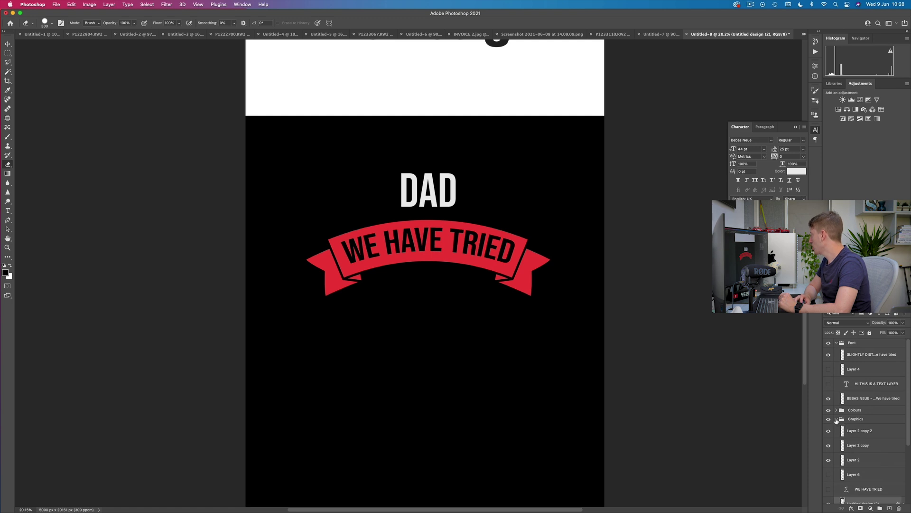
click(837, 420)
super+click(836, 343)
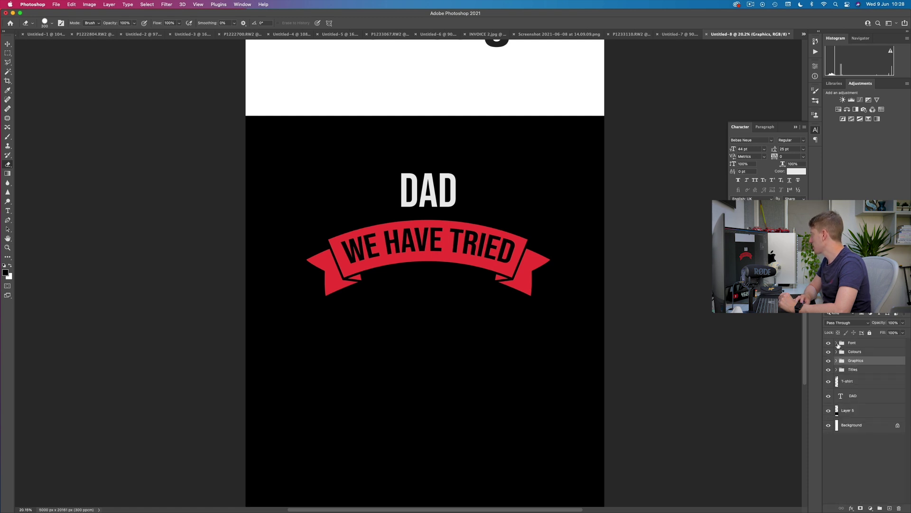
click(890, 508)
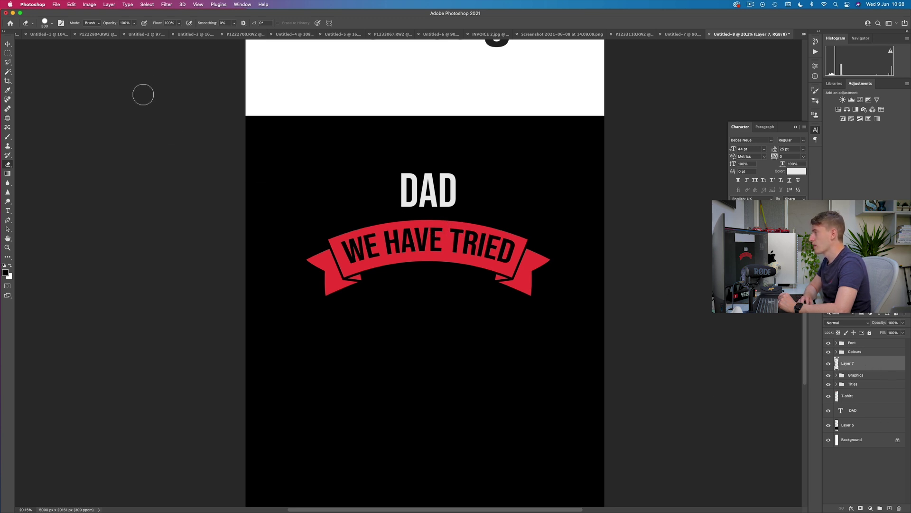
Duplicate the DAD text layer, change the copy to read TO FIND, and move it below the red ribbon
click(7, 210)
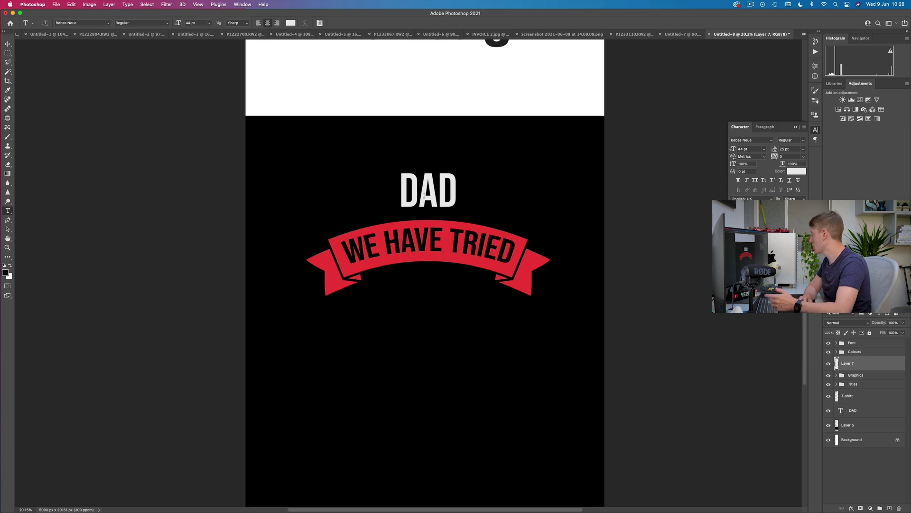
click(870, 416)
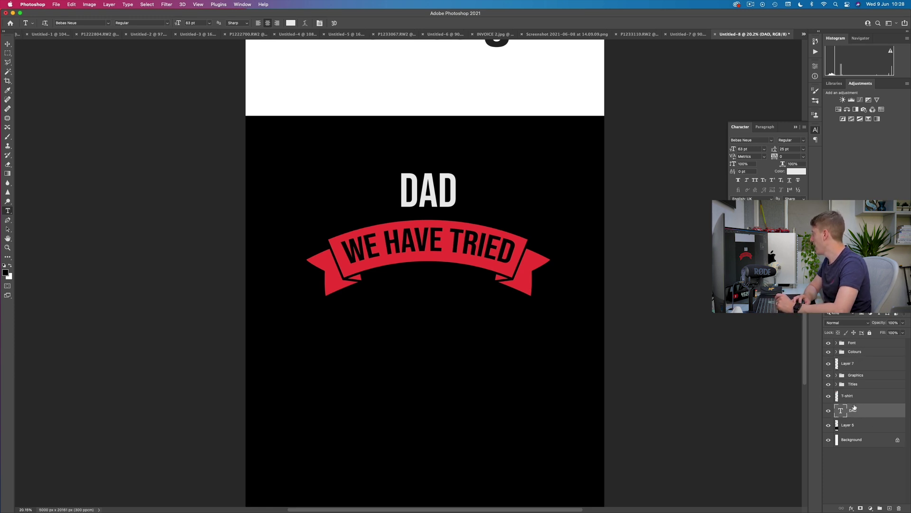
drag(862, 409, 890, 508)
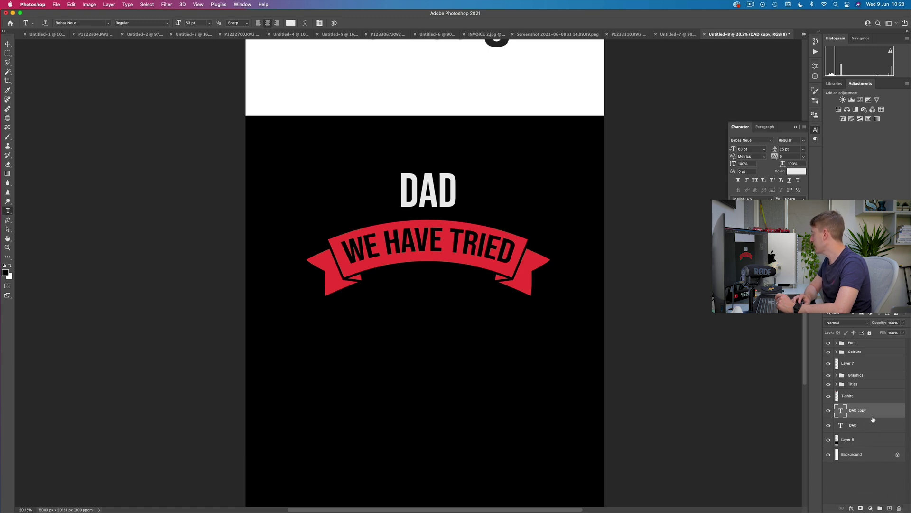
double_click(840, 411)
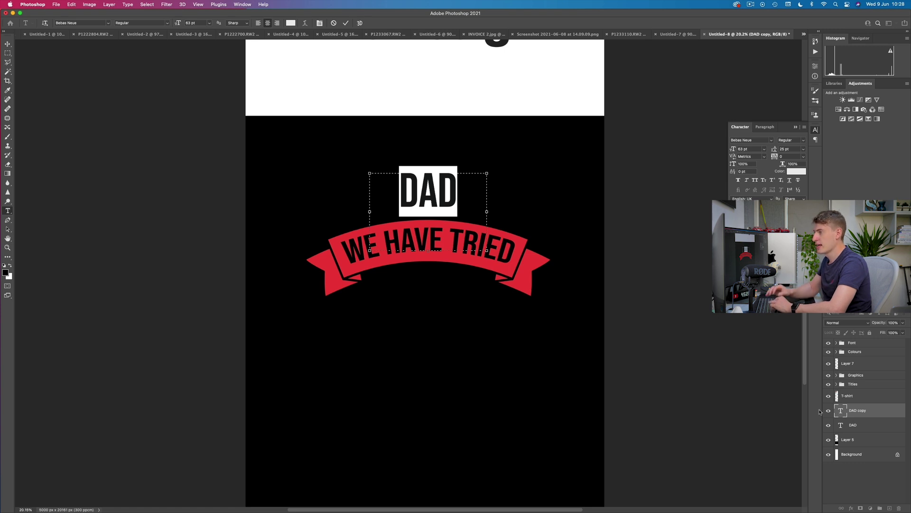
text(TO AND)
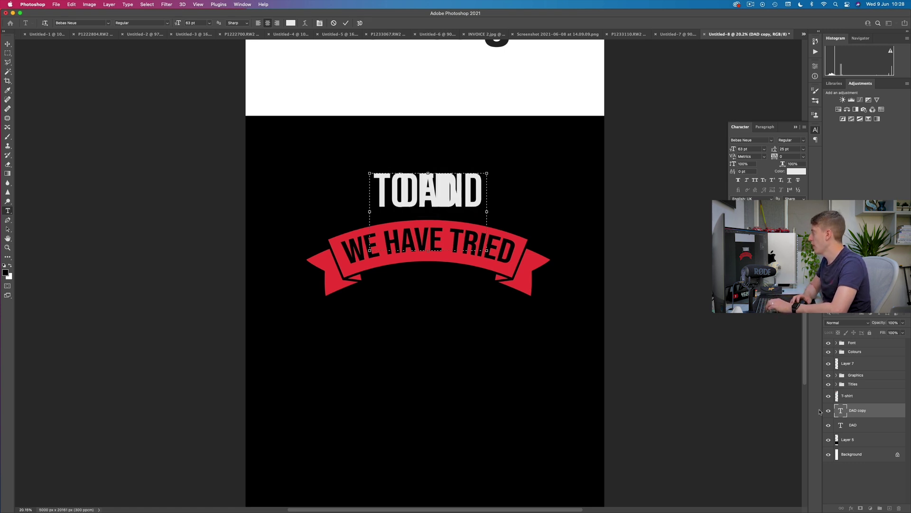
drag(508, 177, 510, 292)
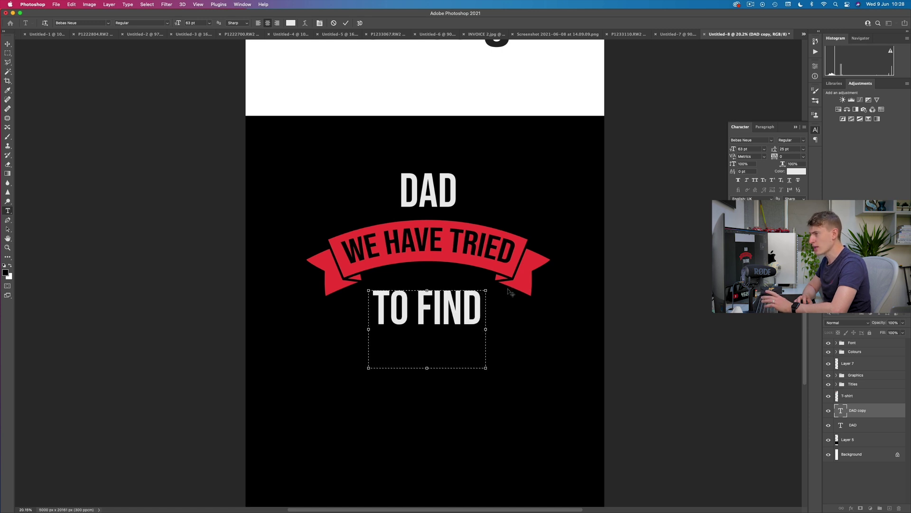
Reduce the TO FIND text to 39 pt, then shorten its text box and move it up closer beneath the ribbon
key(super+a)
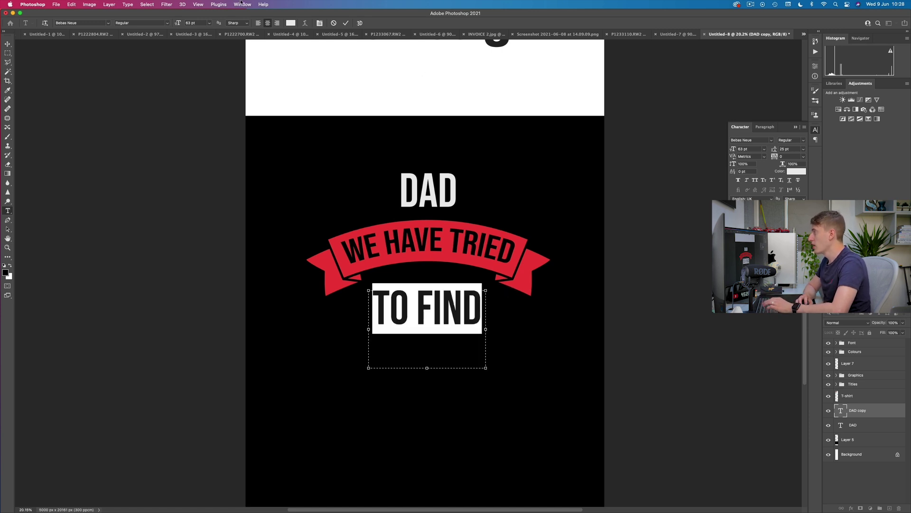
click(194, 22)
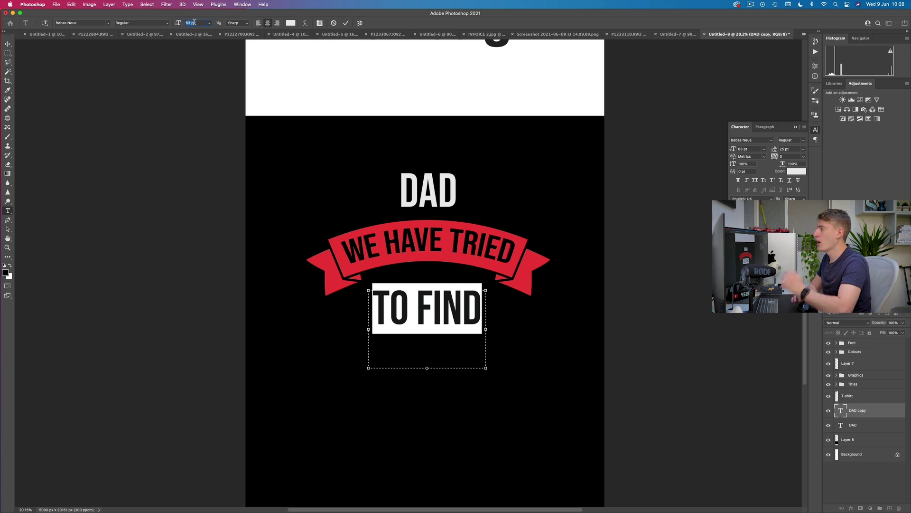
scroll(195, 23, down, 20)
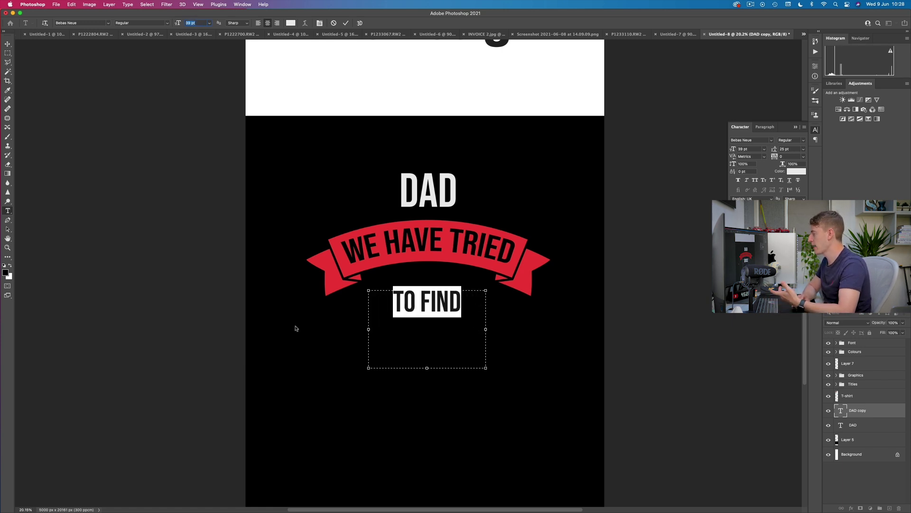
drag(427, 369, 434, 328)
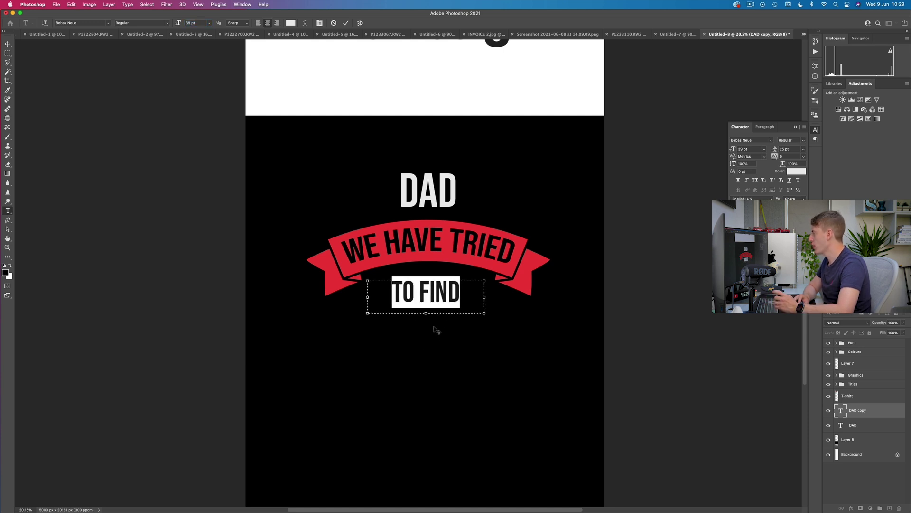
click(345, 23)
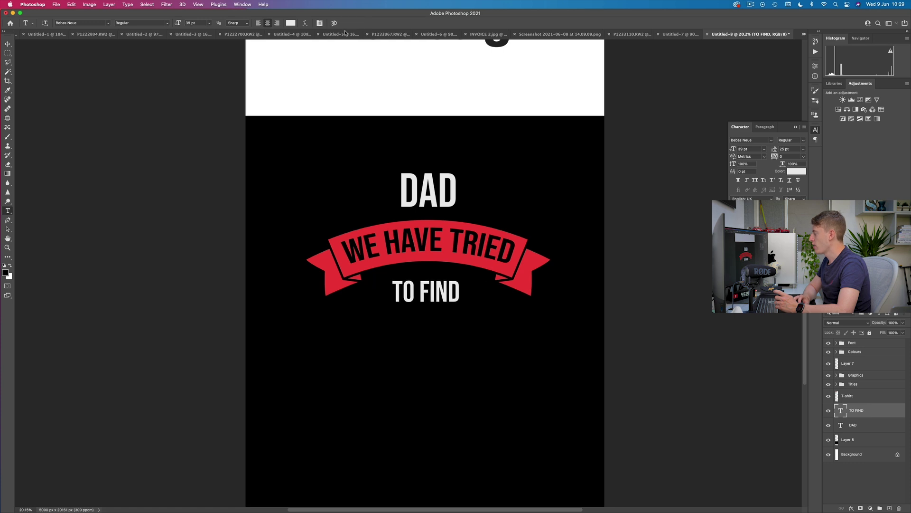
Add a text box reading THE BEST GIFT and place it centred beneath TO FIND
drag(313, 327, 497, 419)
text(THE BEST GIF)
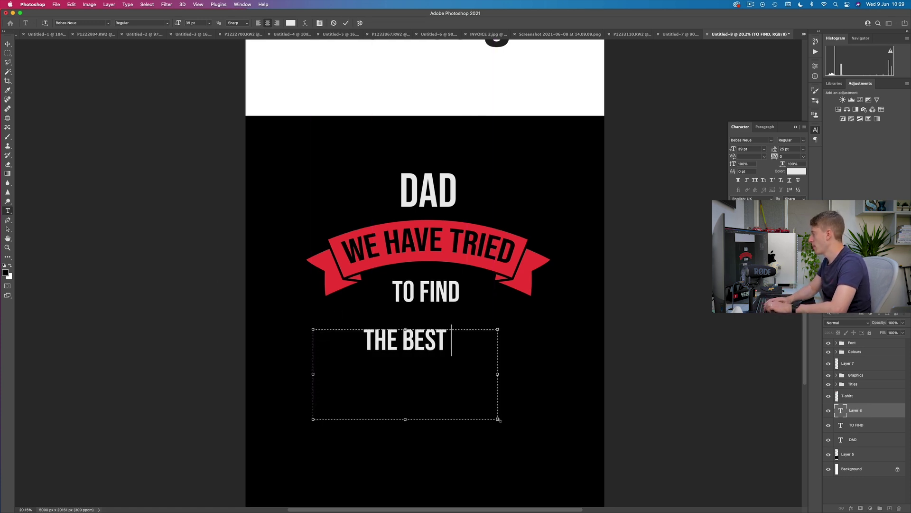
key(BackSpace)
text(T)
drag(525, 387, 546, 376)
click(346, 23)
Add another text line reading FOR YOU beneath THE BEST GIFT
drag(330, 366, 526, 384)
text(FOR YOU)
click(346, 23)
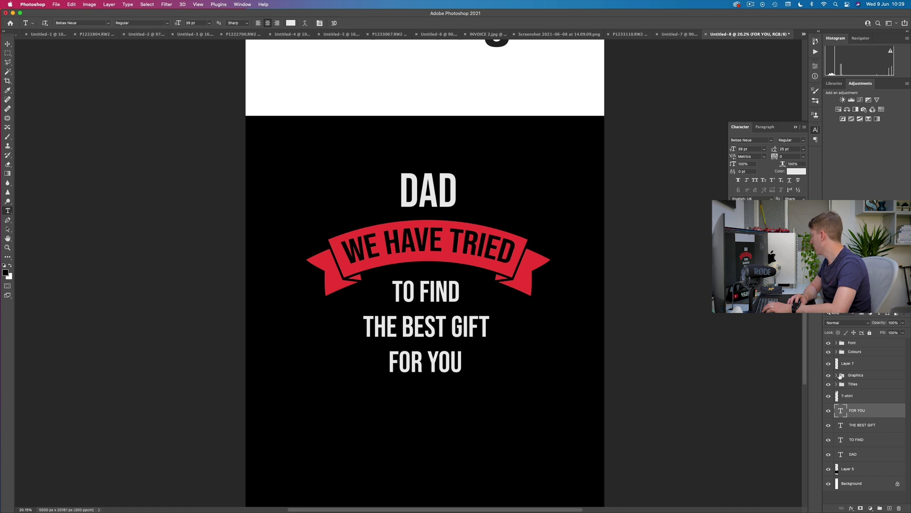
Expand the Graphics layer group, then show and select the dark lower ribbon layer
double_click(841, 376)
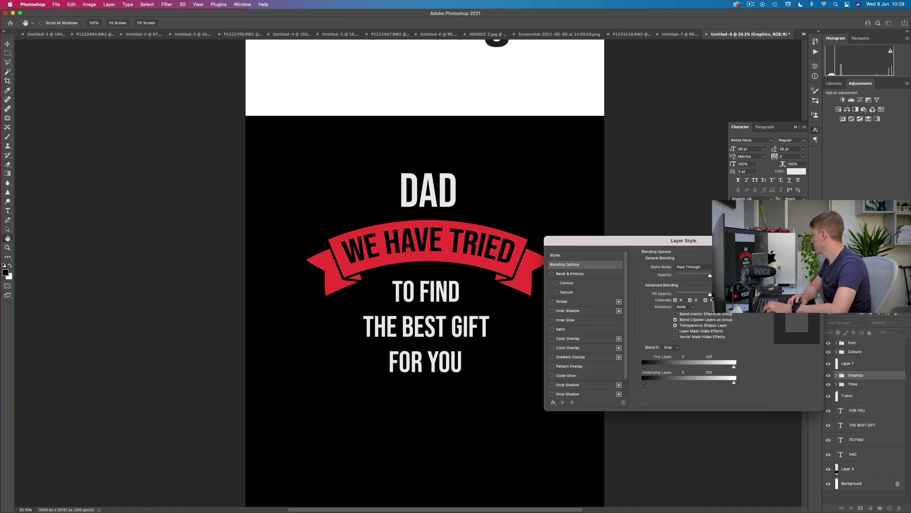
key(Escape)
click(837, 375)
scroll(841, 427, down, 3)
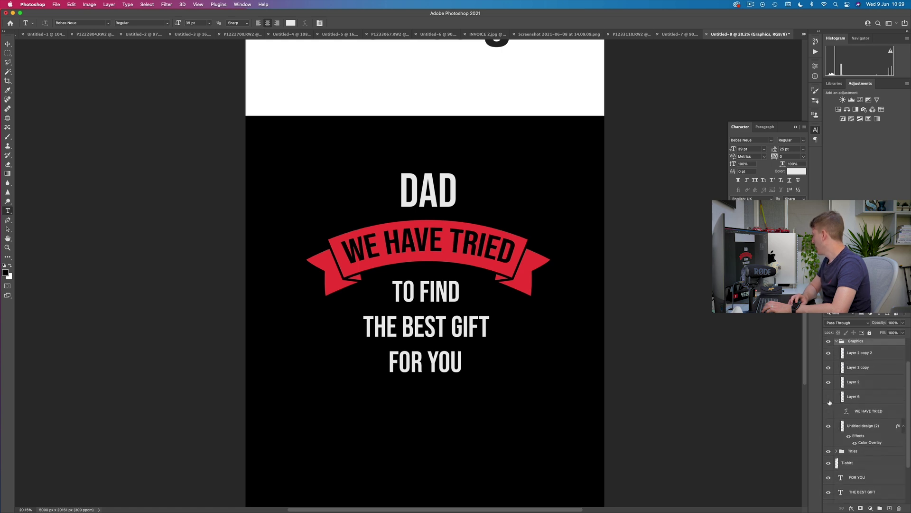
click(828, 395)
click(882, 400)
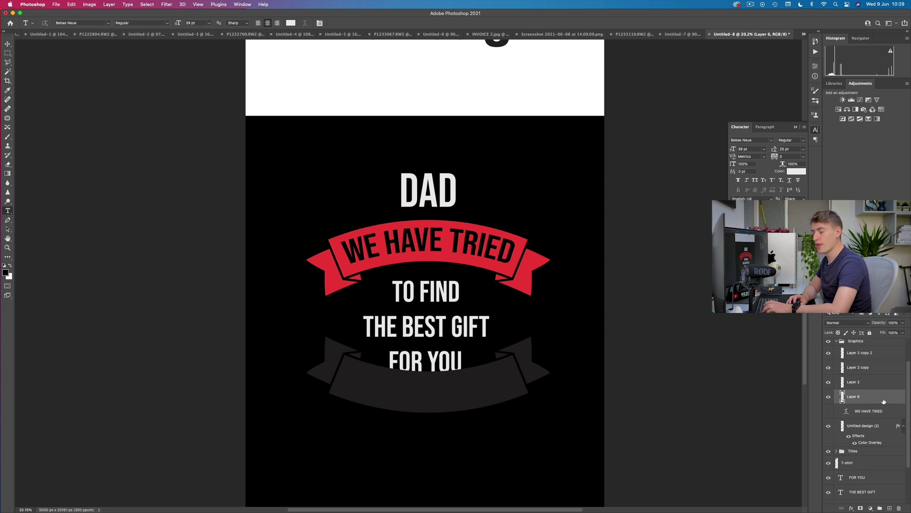
Apply a red Color Overlay layer style to the lower ribbon
double_click(883, 399)
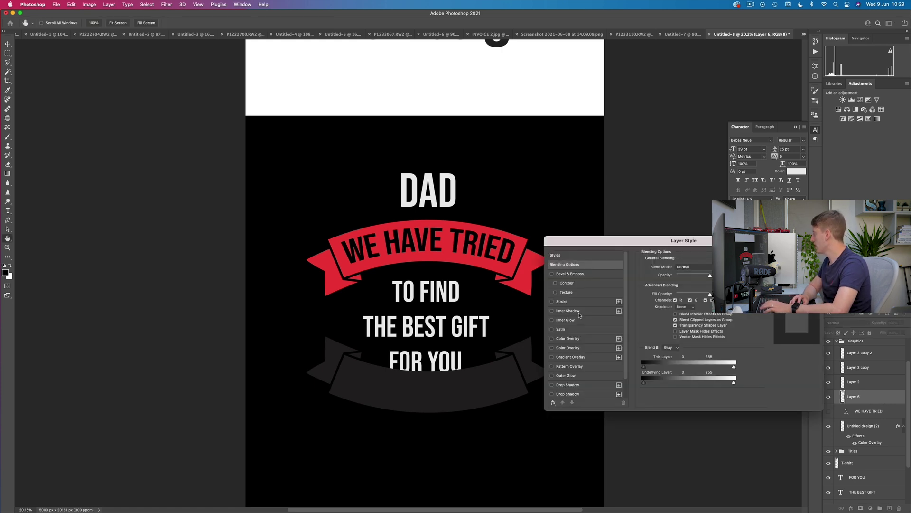
click(568, 339)
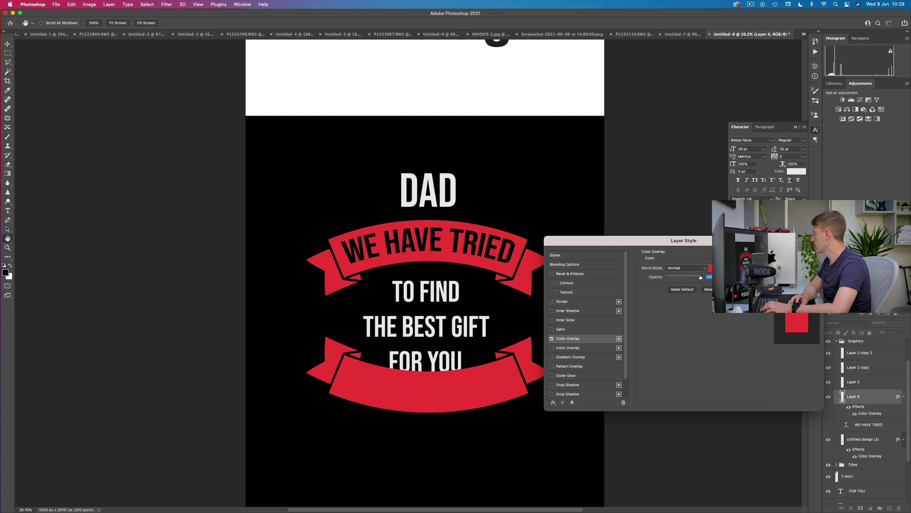
key(Return)
Move the lower ribbon straight down about 343 px so it sits clear beneath FOR YOU
key(v)
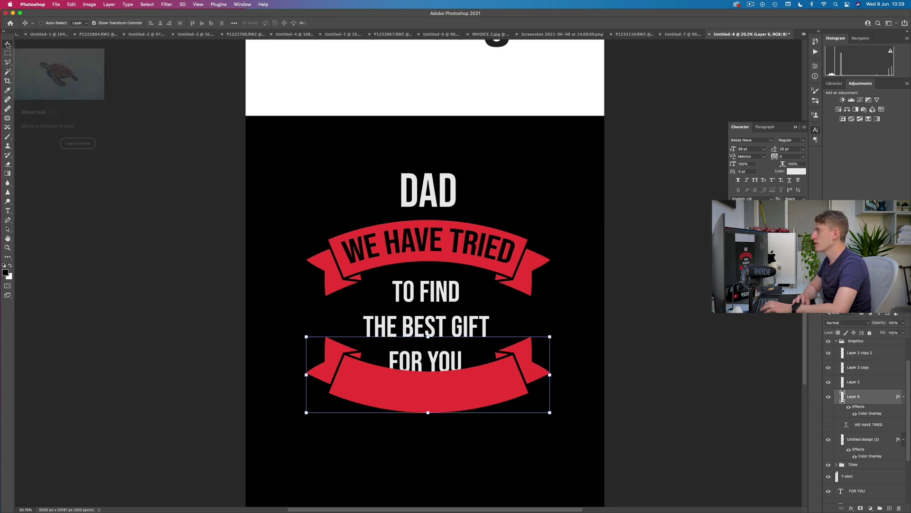
drag(446, 404, 447, 423)
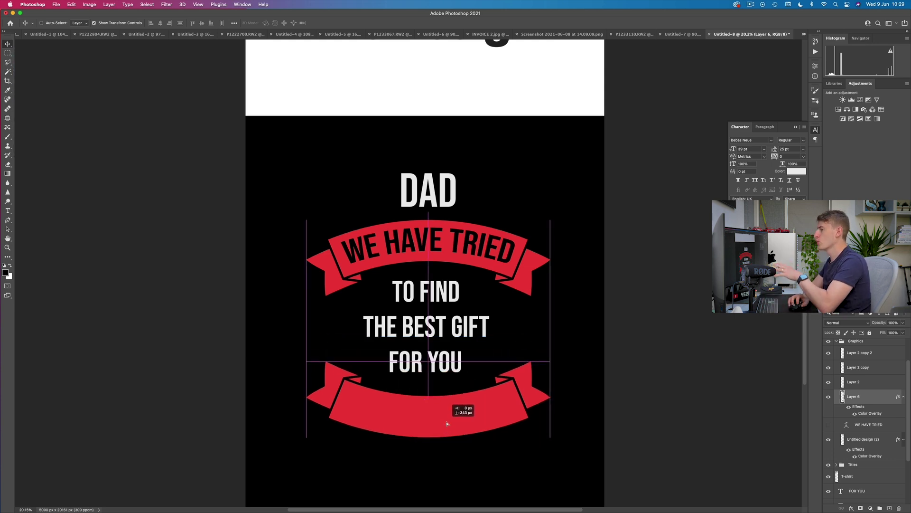
drag(447, 423, 447, 424)
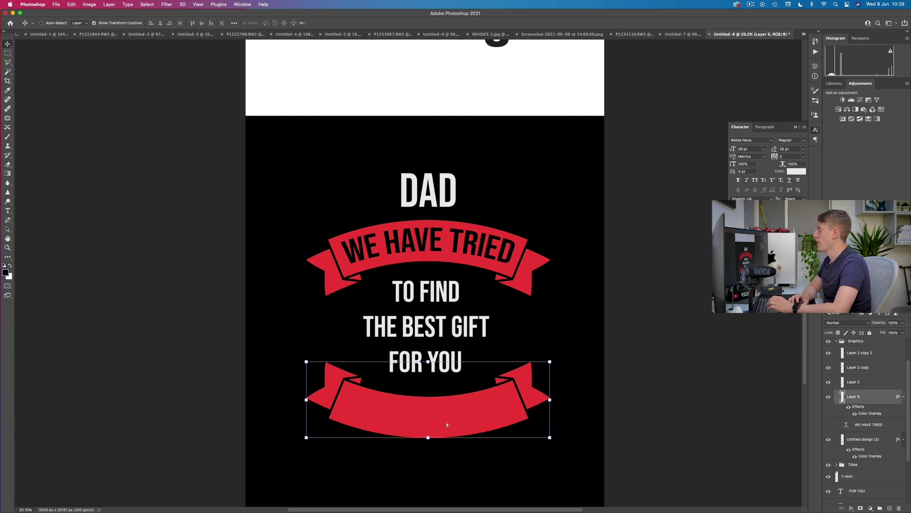
Add a text box reading BUT WE ALREADY and position it over the lower ribbon
click(10, 213)
scroll(294, 387, down, 2)
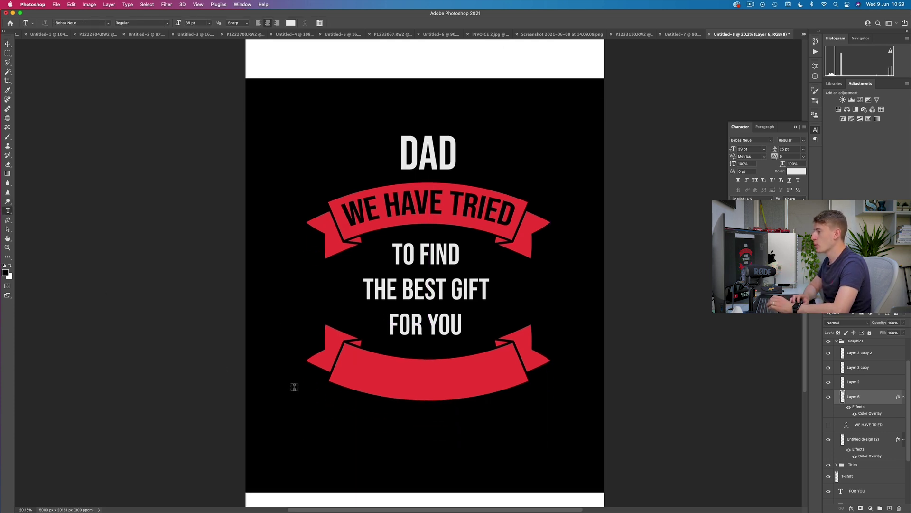
drag(334, 403, 562, 479)
text(BUT WE ALREADY)
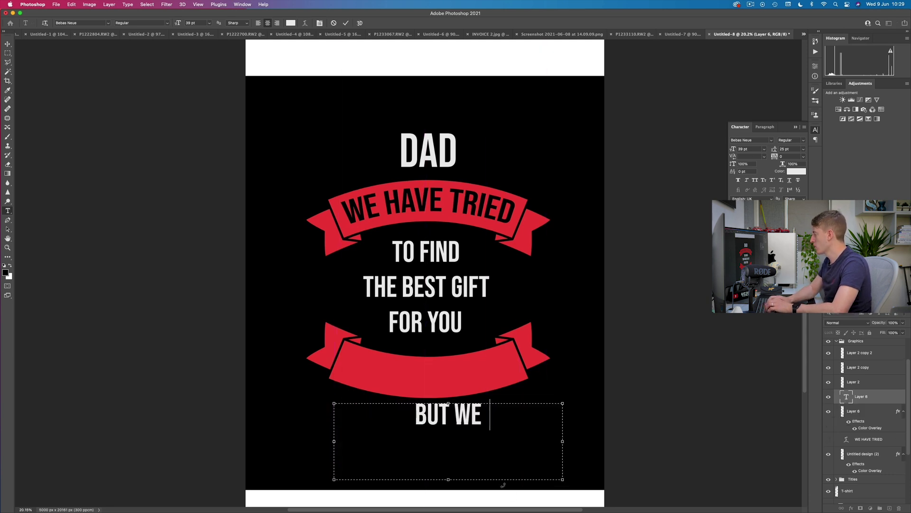
drag(589, 467, 567, 428)
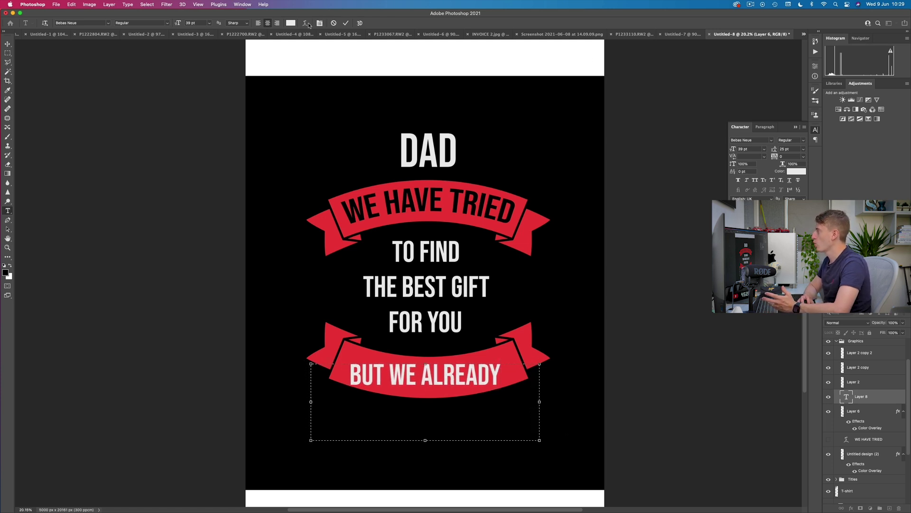
Warp BUT WE ALREADY with the Arc style at -25% bend and move it up onto the ribbon
click(307, 24)
click(261, 158)
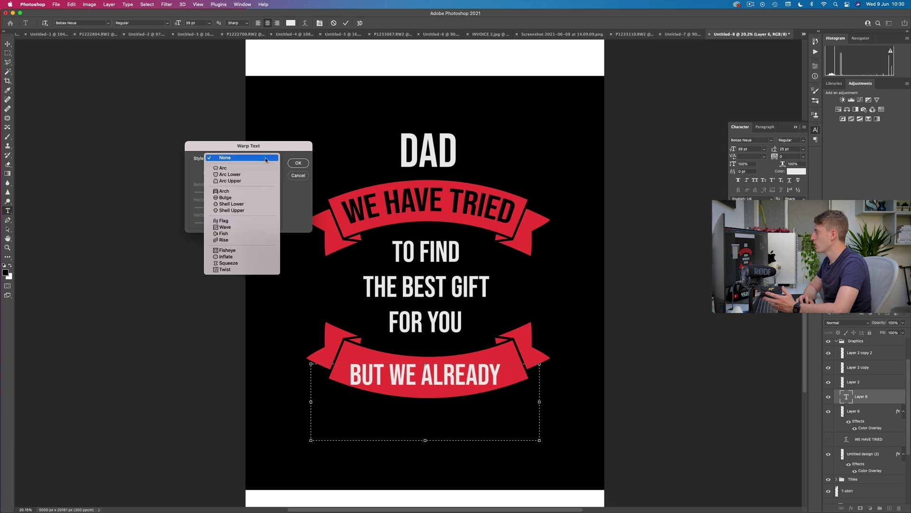
click(258, 168)
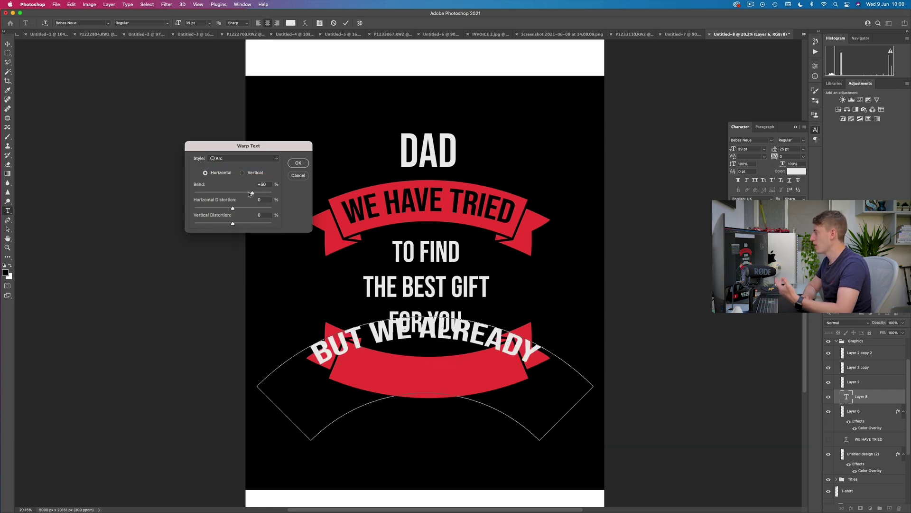
drag(252, 194, 224, 198)
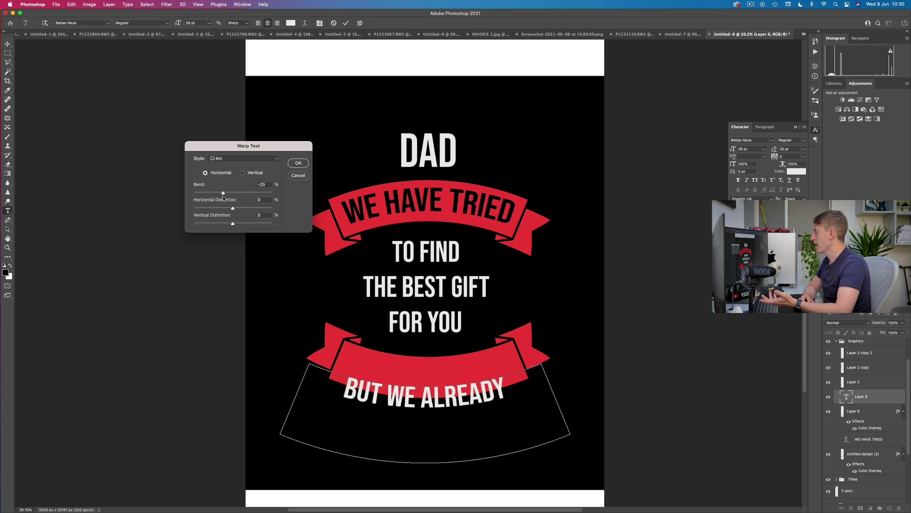
click(298, 162)
drag(580, 412, 579, 391)
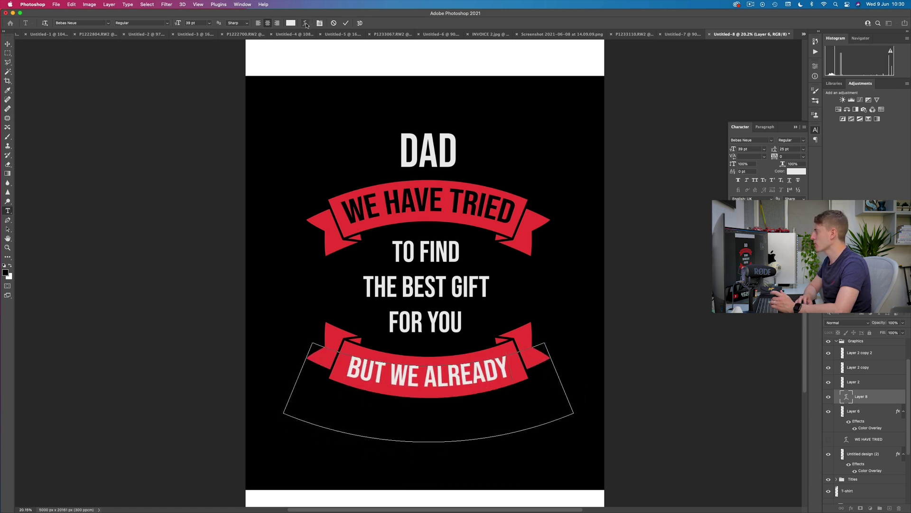
Set the BUT WE ALREADY warp bend to -30%, and commit the text
click(305, 22)
key(Down)
key(Down)
key(Down)
key(Down)
key(Down)
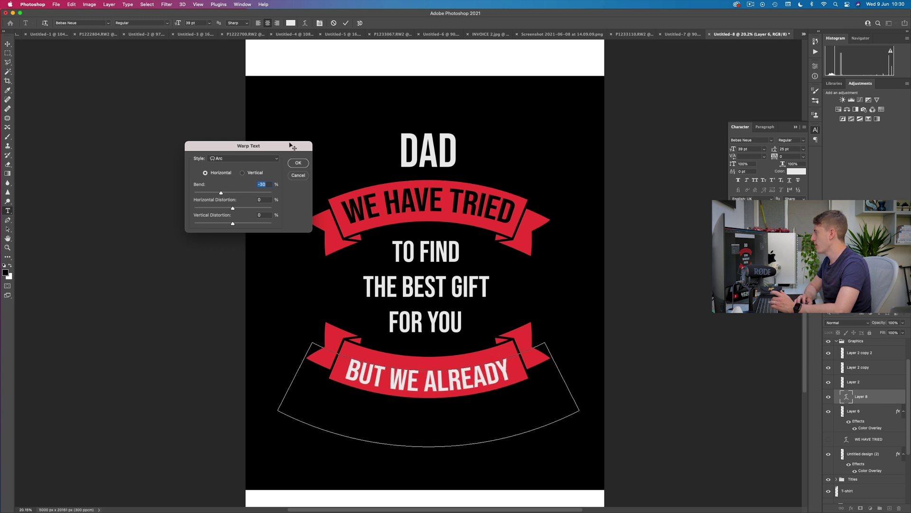
click(299, 163)
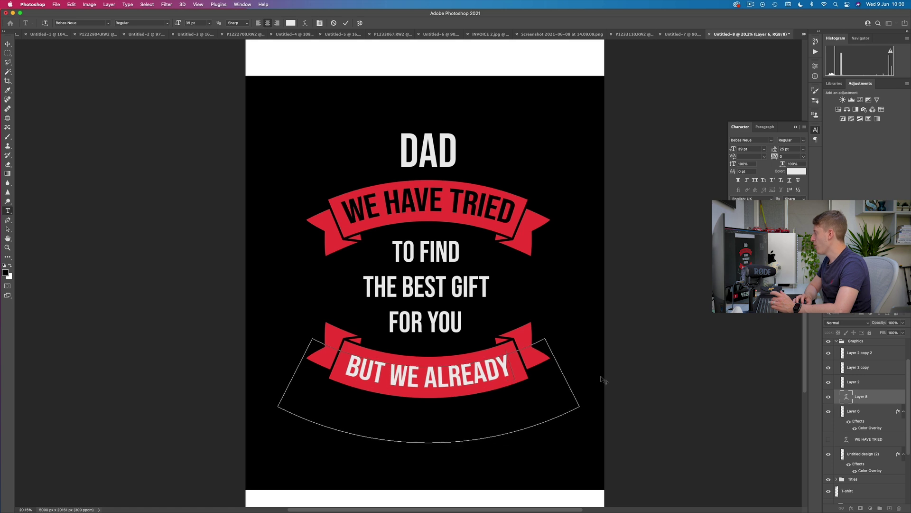
click(345, 24)
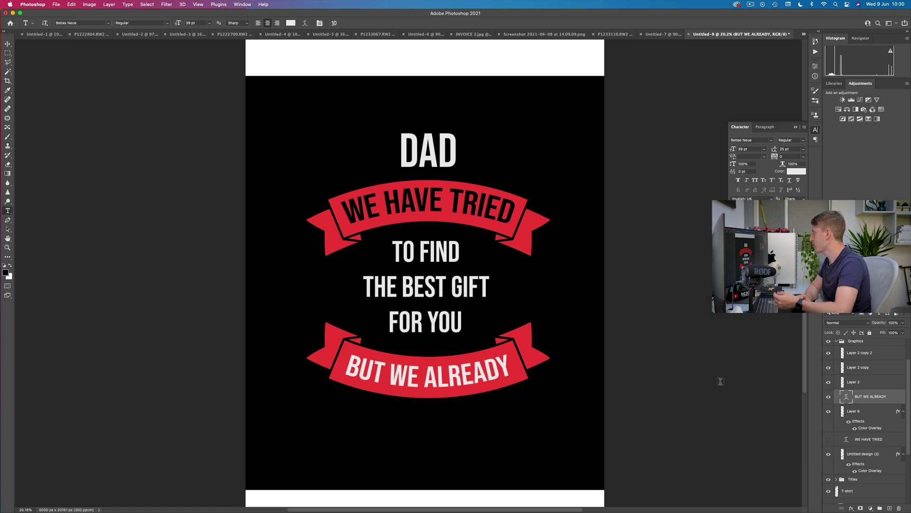
Nudge the BUT WE ALREADY text slightly right to centre it on the lower ribbon
click(7, 44)
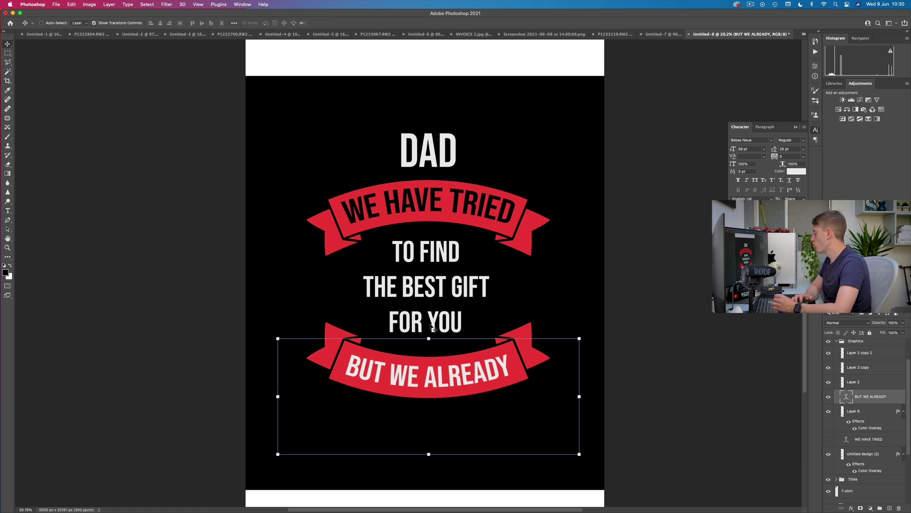
key(shift+Right)
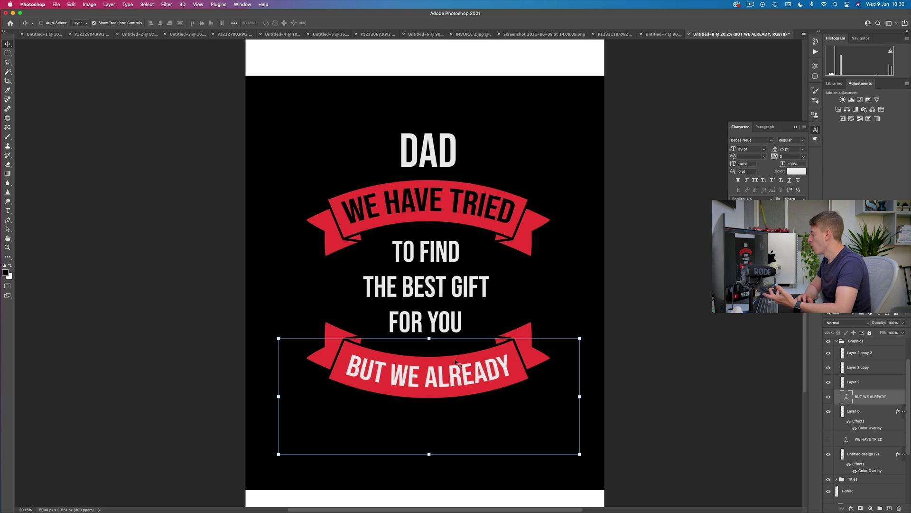
key(shift+Right)
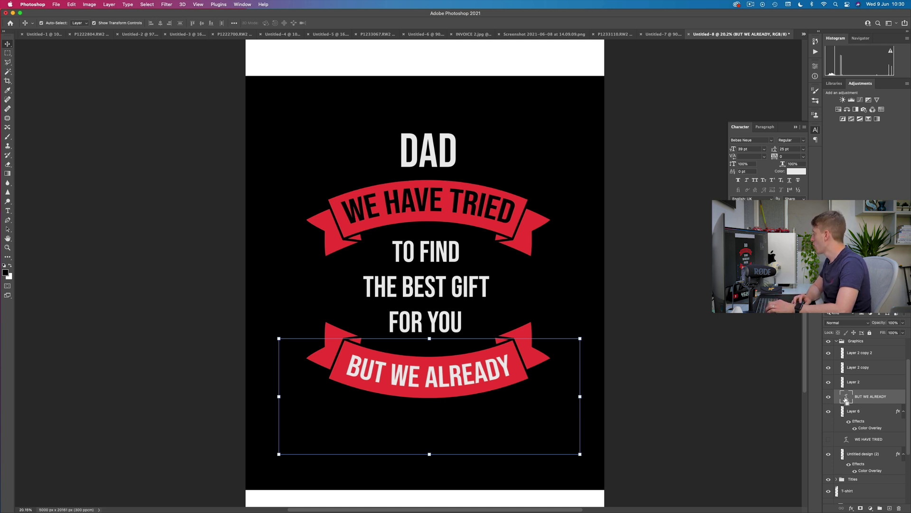
Load the BUT WE ALREADY lettering as a selection, hide its text layer, and make the lower ribbon layer active
super+click(846, 401)
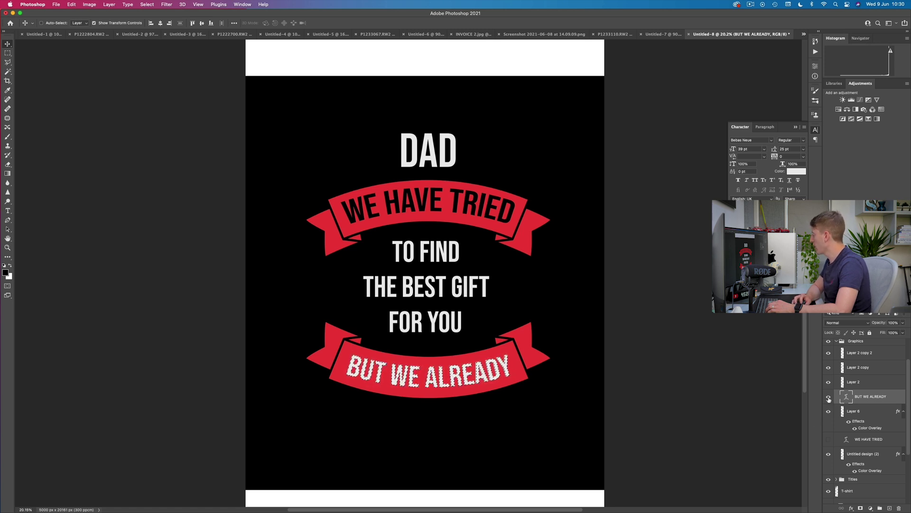
click(828, 398)
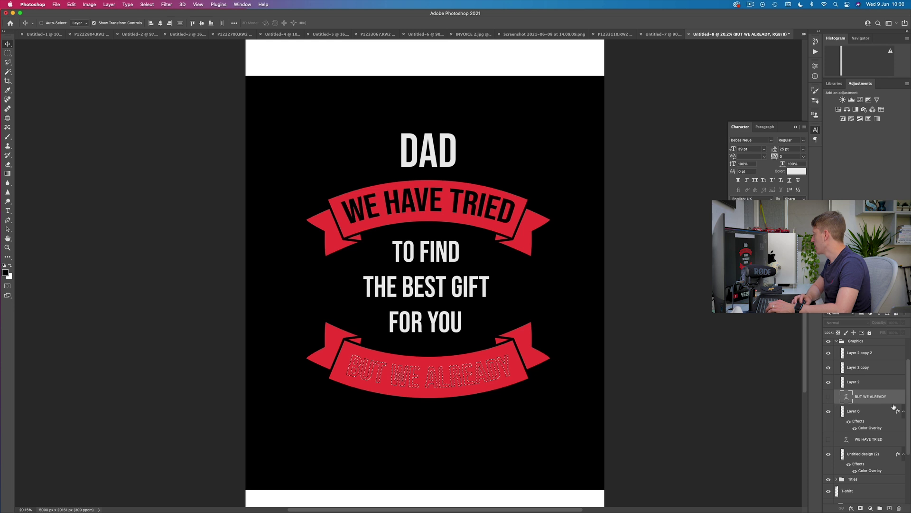
click(869, 413)
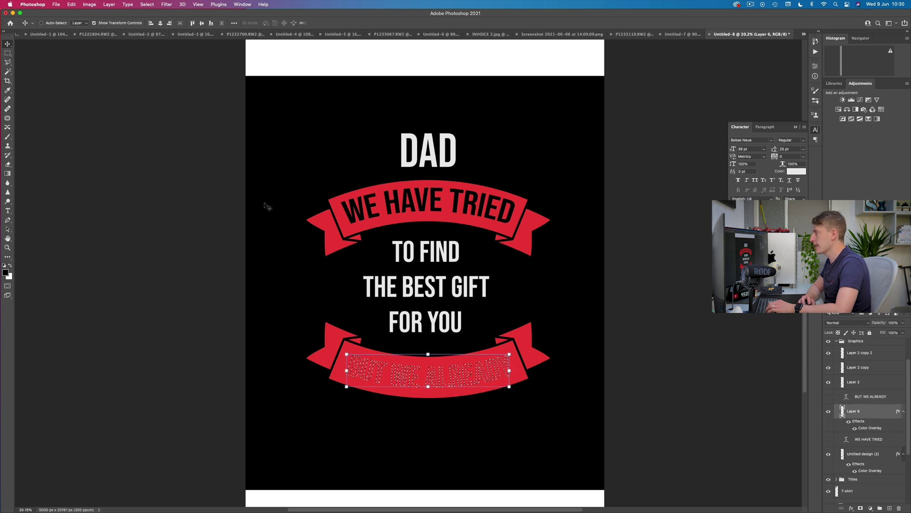
Rename the lower ribbon's layer BOTTOM RIBBON
double_click(856, 411)
text(BOTTOM RIBBON)
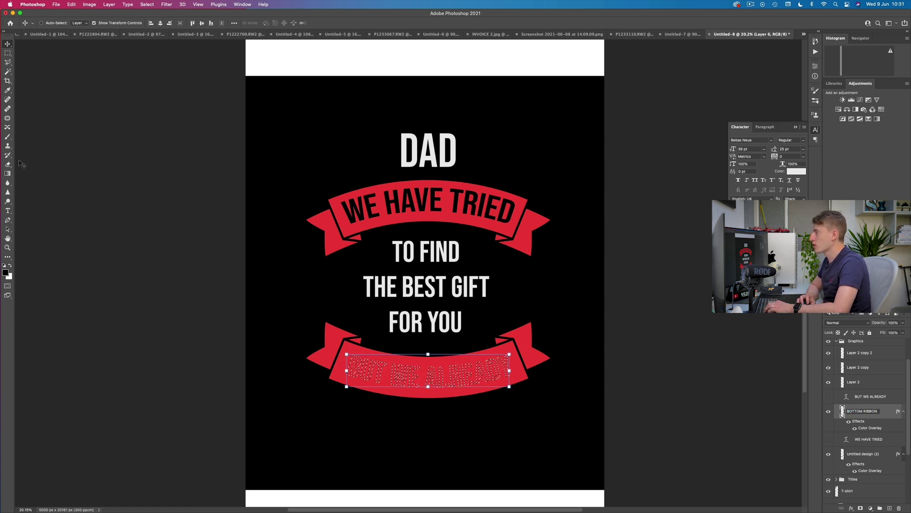
key(Return)
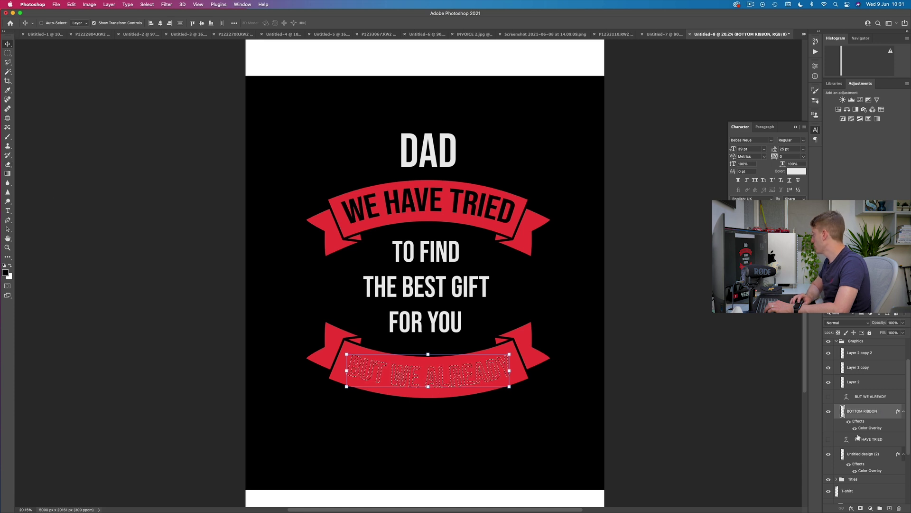
Cut the selected lettering out of the lower ribbon with the Eraser, and deselect
click(7, 164)
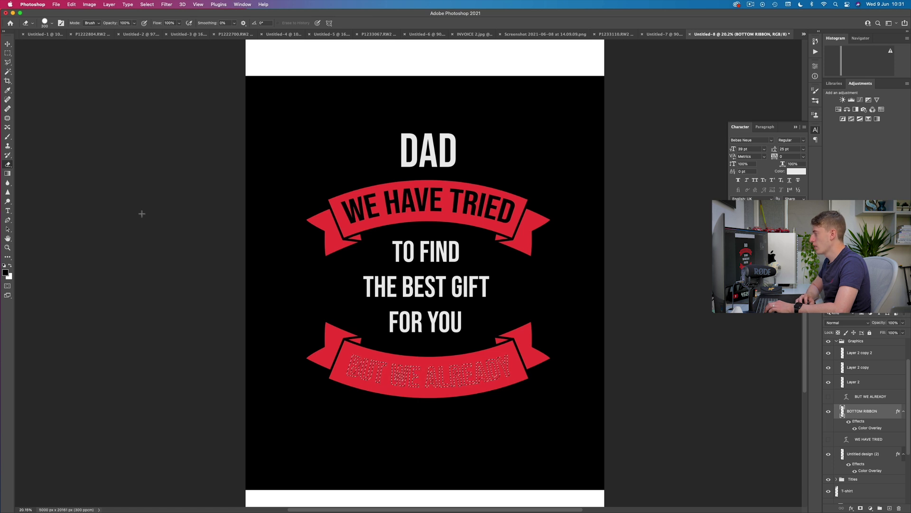
mouse_move(352, 366)
mouse_down()
mouse_move(464, 384)
mouse_move(516, 367)
mouse_move(353, 359)
mouse_move(424, 370)
mouse_up()
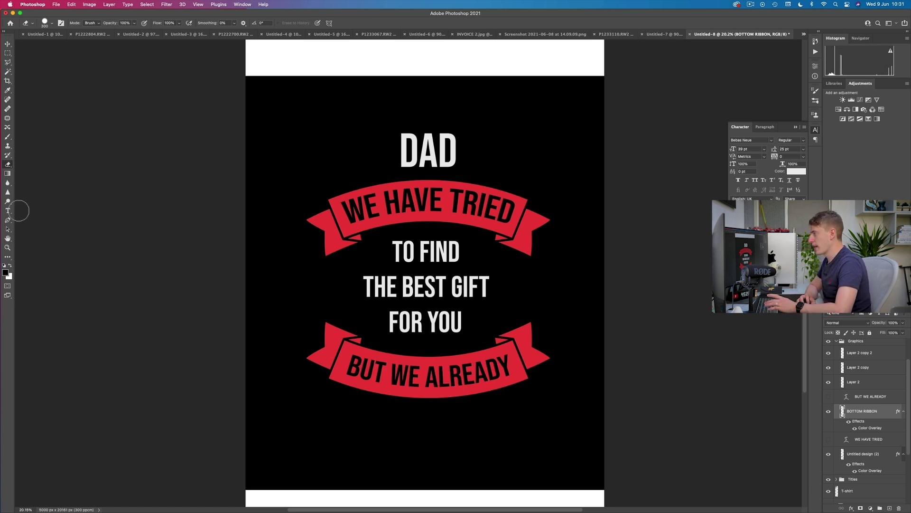
Add a text box reading BELONG TO YOU beneath the lower ribbon
click(8, 210)
drag(307, 424, 529, 480)
text(BELONG )
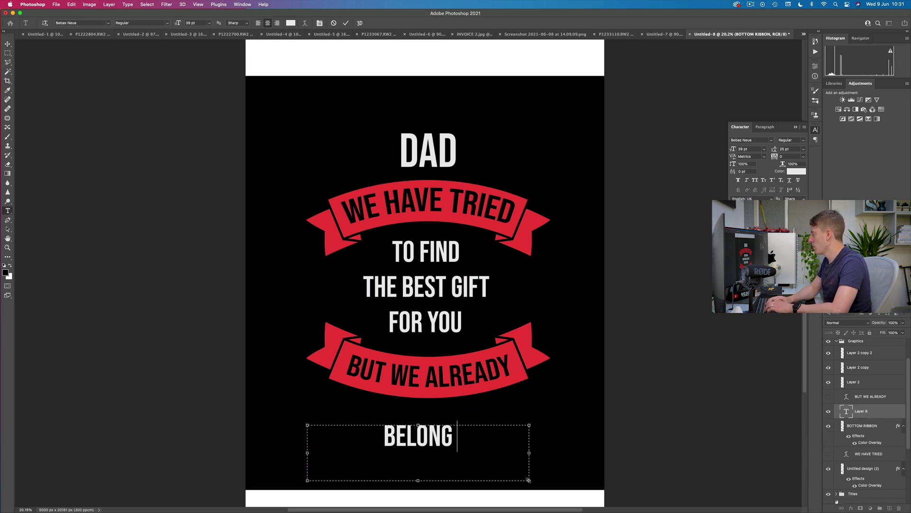
text(TO YOU)
Warp the BELONG TO YOU text with the Arc style at -28% bend
key(super+a)
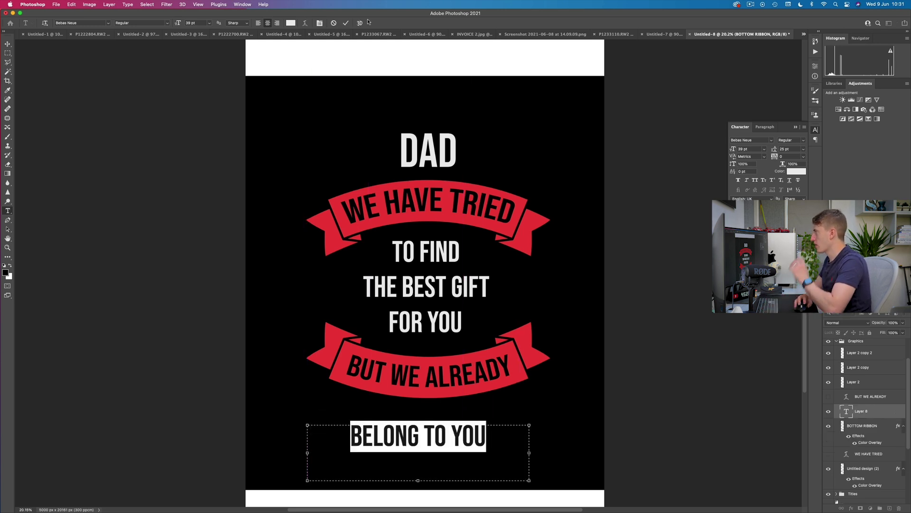
click(304, 23)
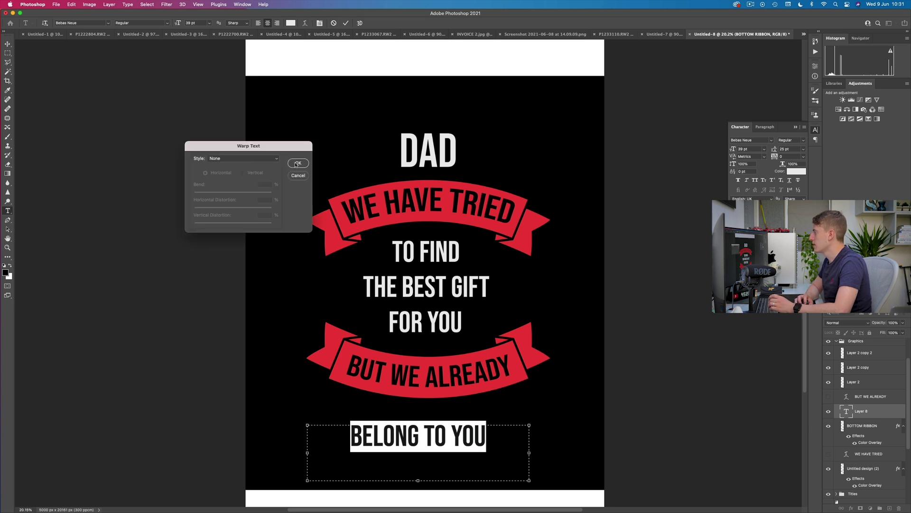
click(264, 159)
click(219, 167)
drag(252, 192, 221, 194)
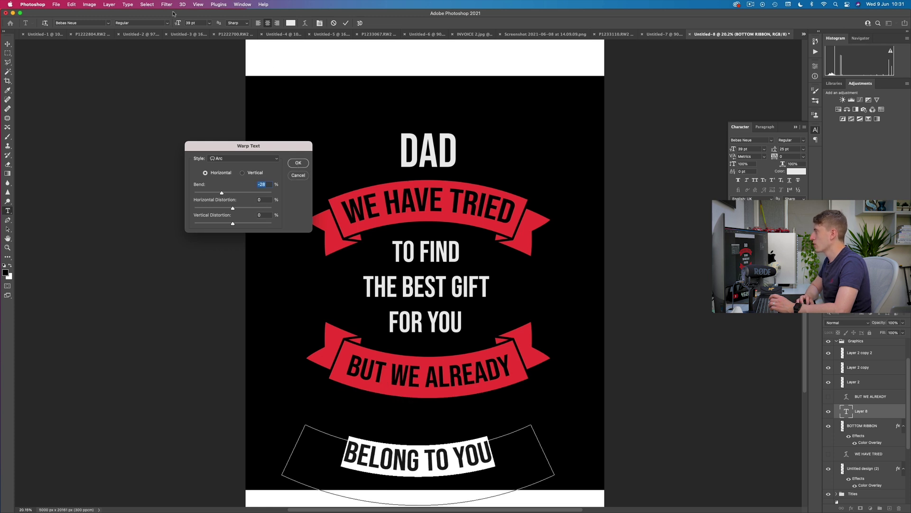
click(303, 164)
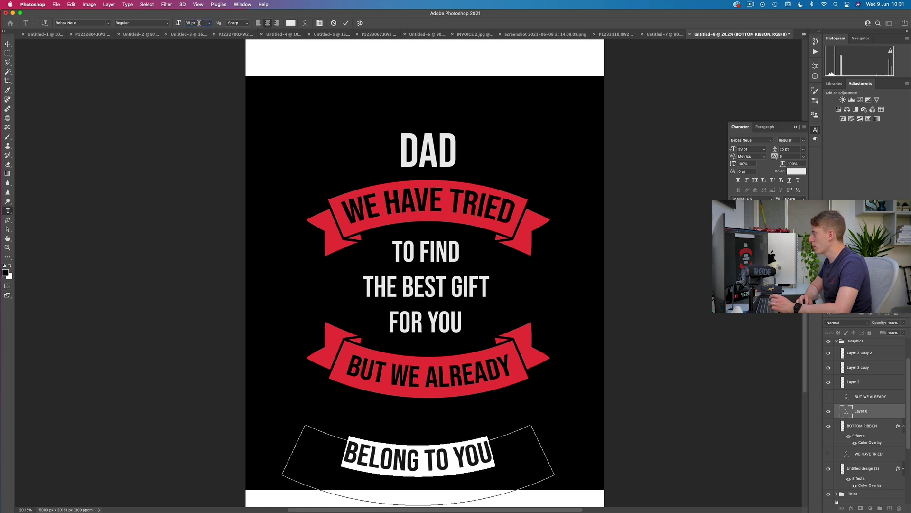
Set the BELONG TO YOU text to 43 pt and move it up directly beneath the lower ribbon
key(Up)
key(Up)
key(Up)
key(Up)
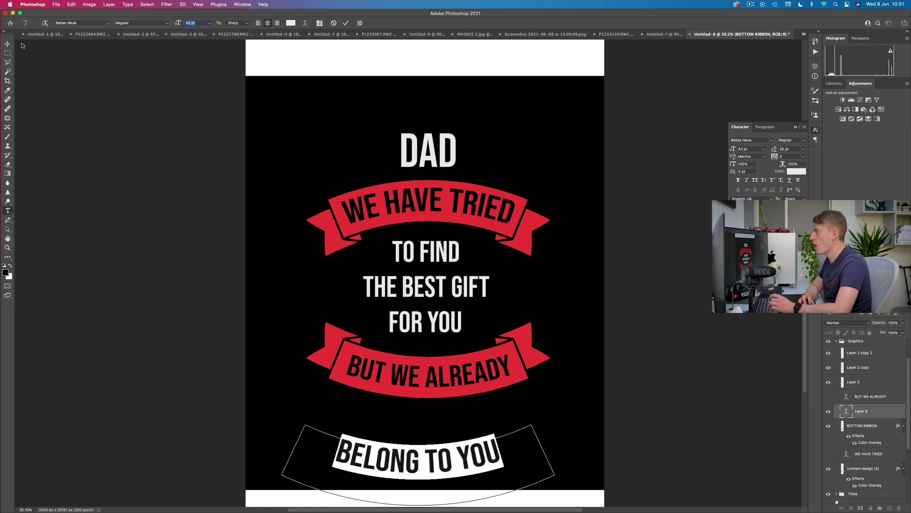
click(7, 43)
drag(483, 480, 495, 437)
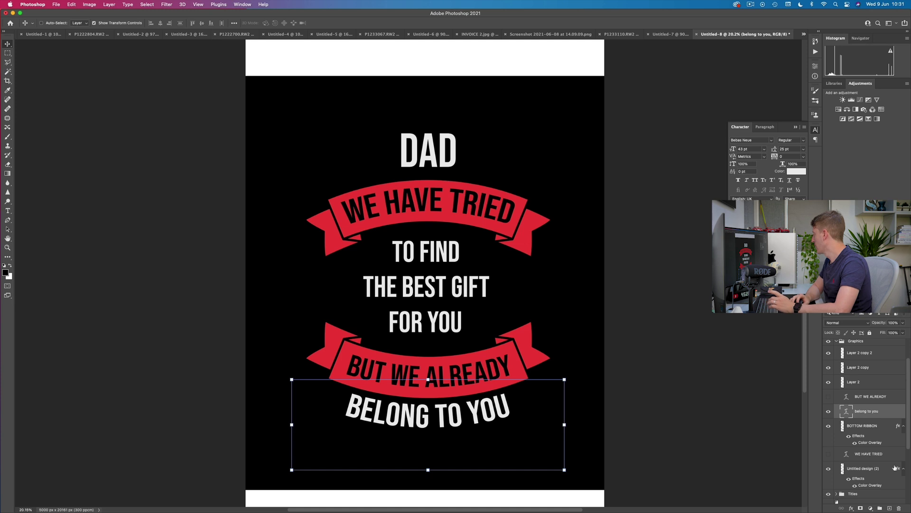
Scale the DAD text down to 77.87% and place it just above the upper ribbon
scroll(892, 468, down, 5)
scroll(858, 422, down, 1)
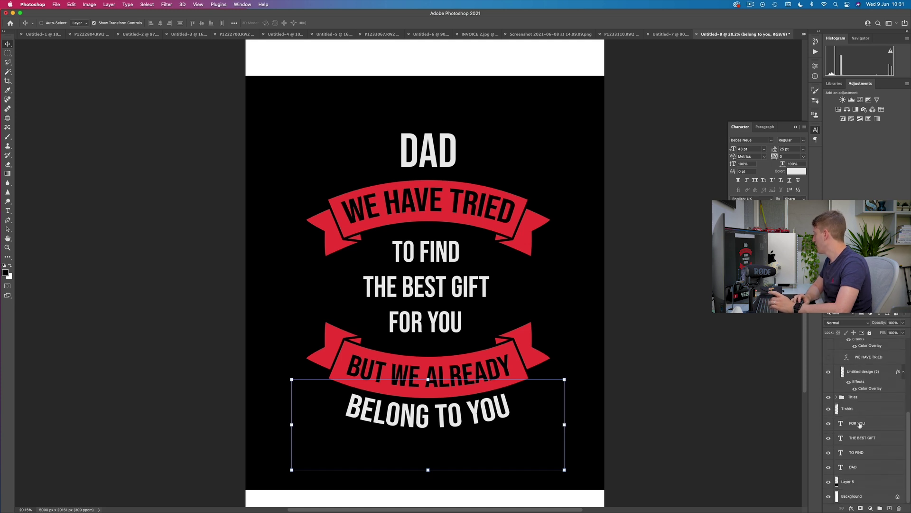
click(867, 469)
drag(485, 132, 423, 164)
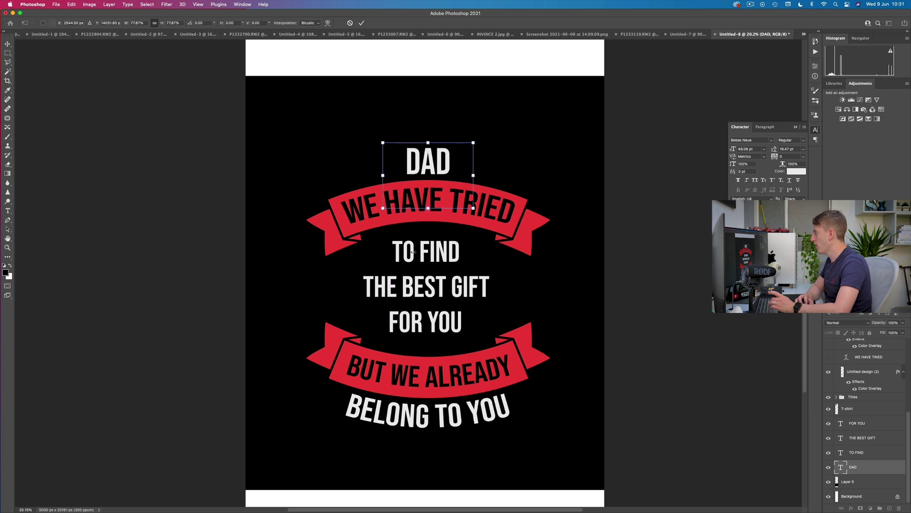
click(361, 23)
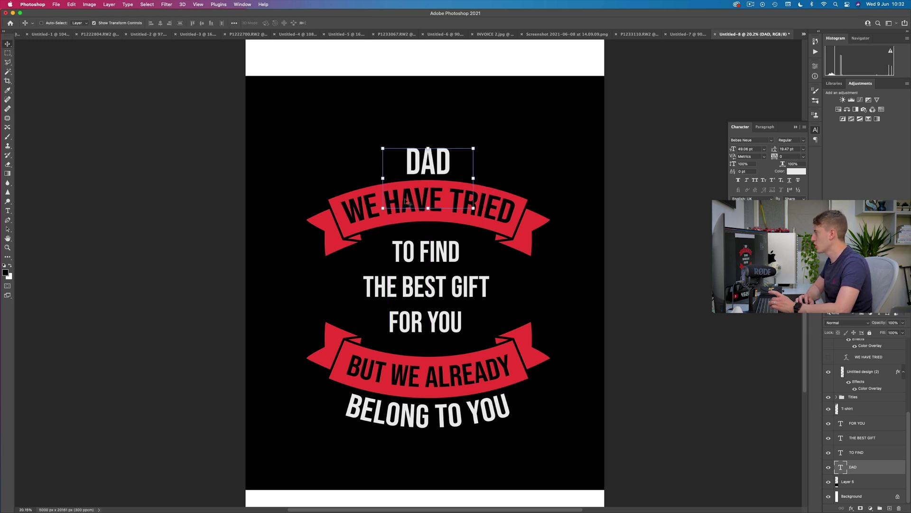
Outline a slim wedge-shaped selection above the small striped graphic with the Polygonal Lasso tool
scroll(437, 177, up, 10)
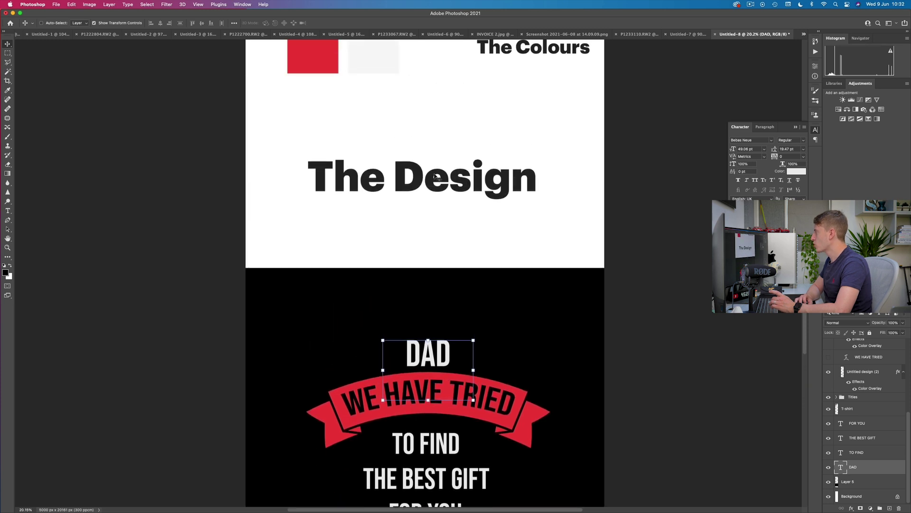
scroll(437, 177, up, 3)
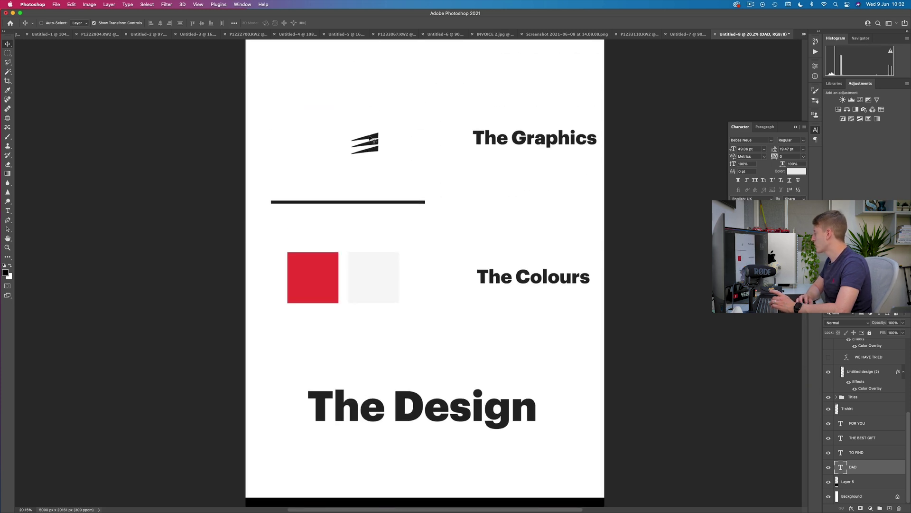
scroll(846, 418, up, 5)
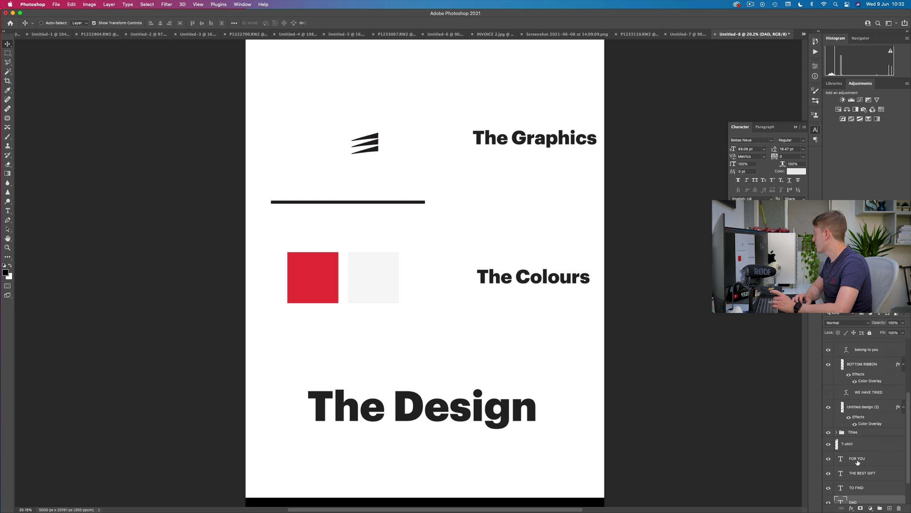
click(9, 220)
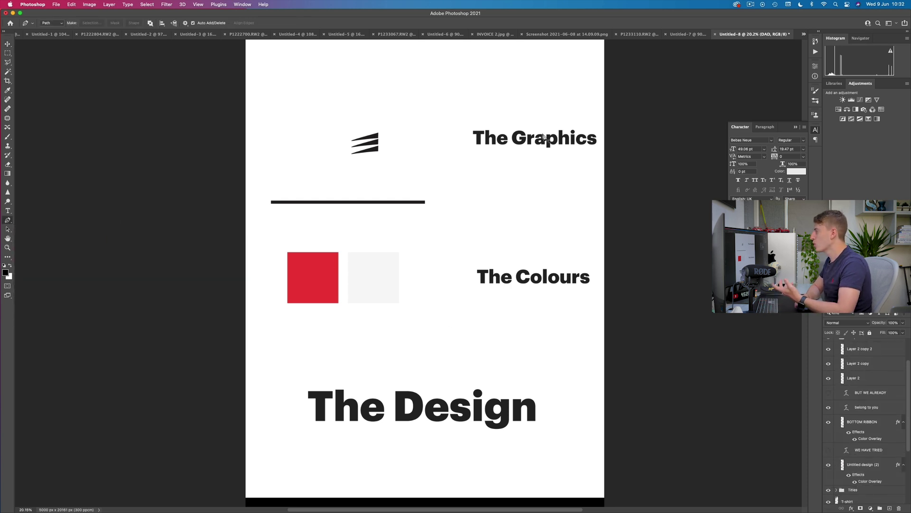
click(7, 62)
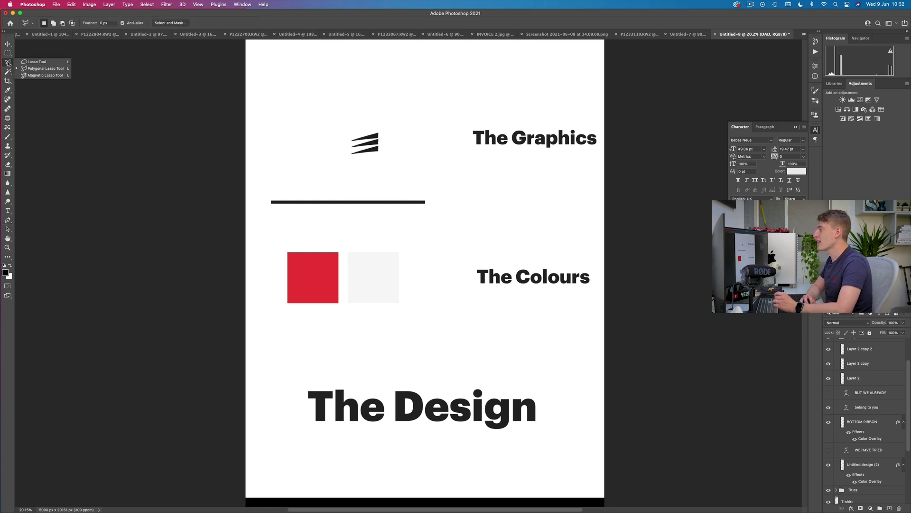
click(43, 69)
click(431, 96)
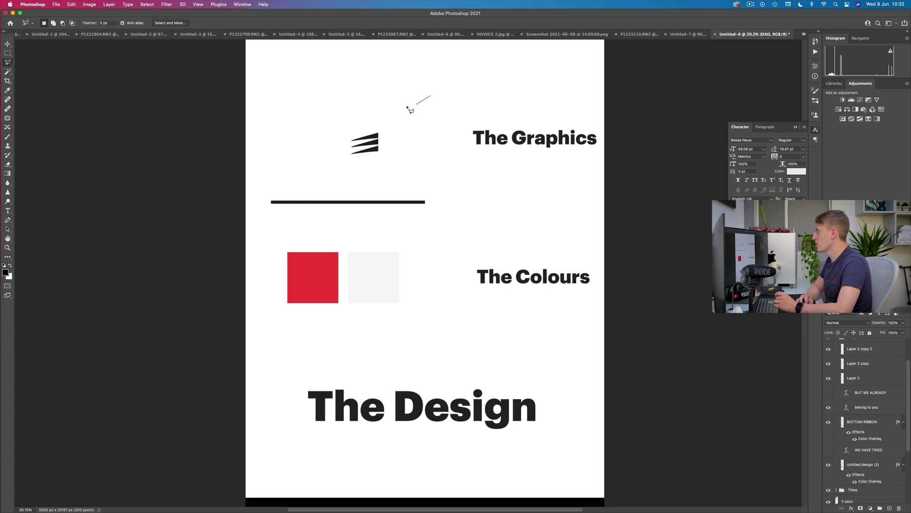
click(355, 114)
click(431, 79)
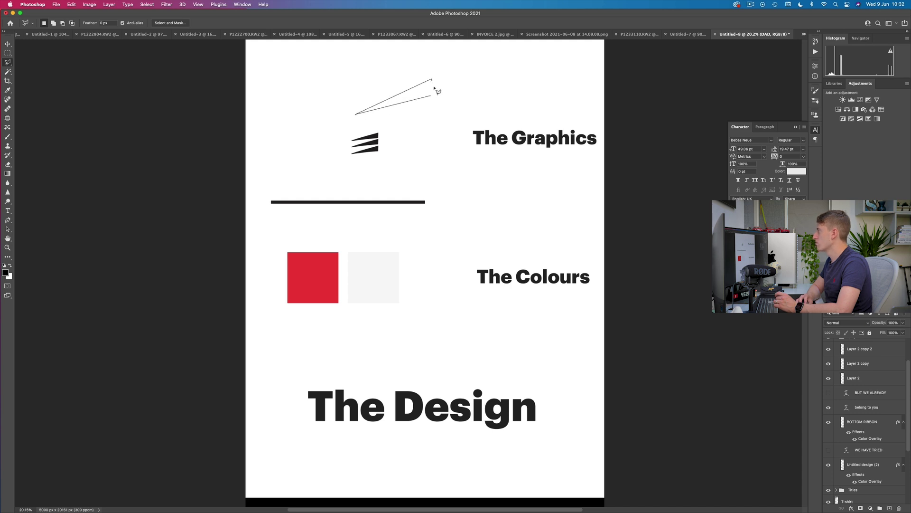
click(431, 96)
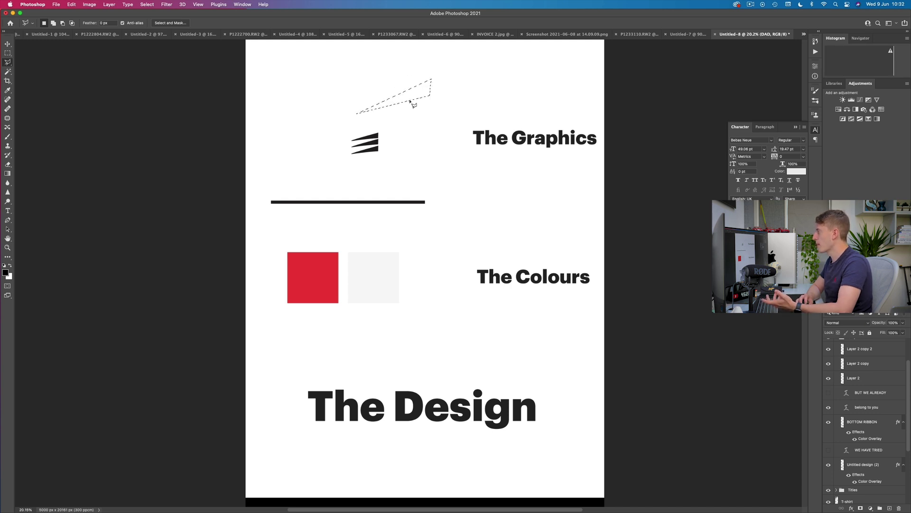
Fill the wedge selection with black on a new layer using the Brush tool, and deselect
click(8, 137)
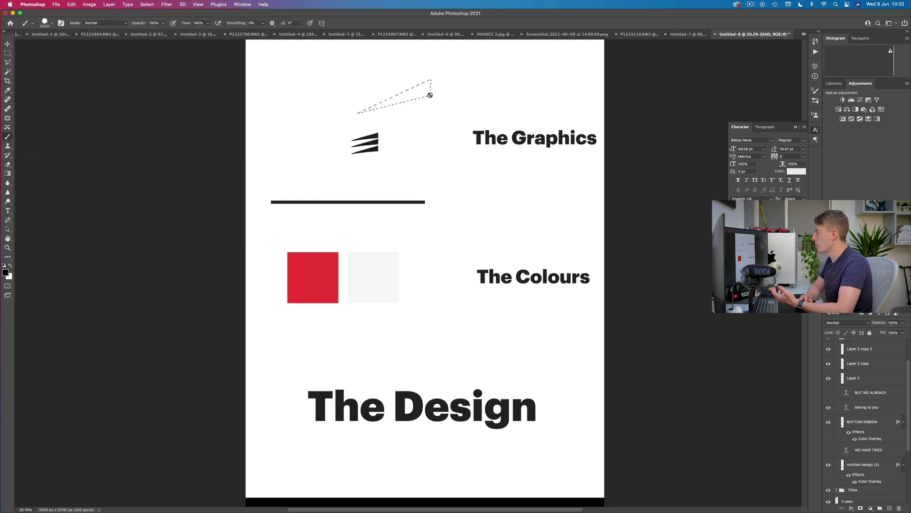
click(389, 79)
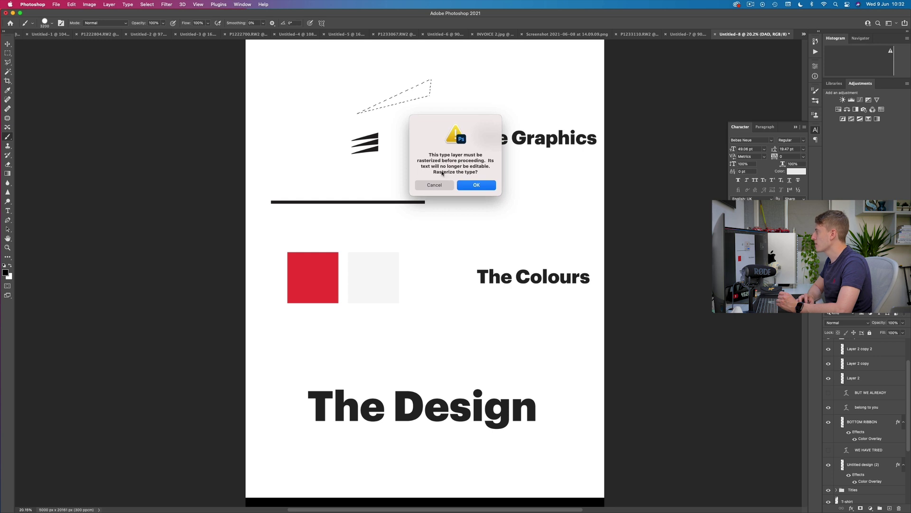
key(Escape)
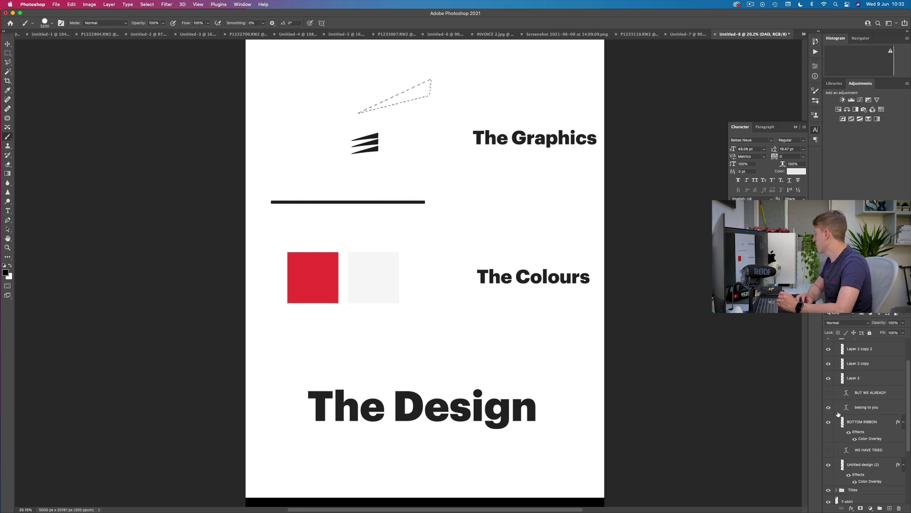
click(889, 508)
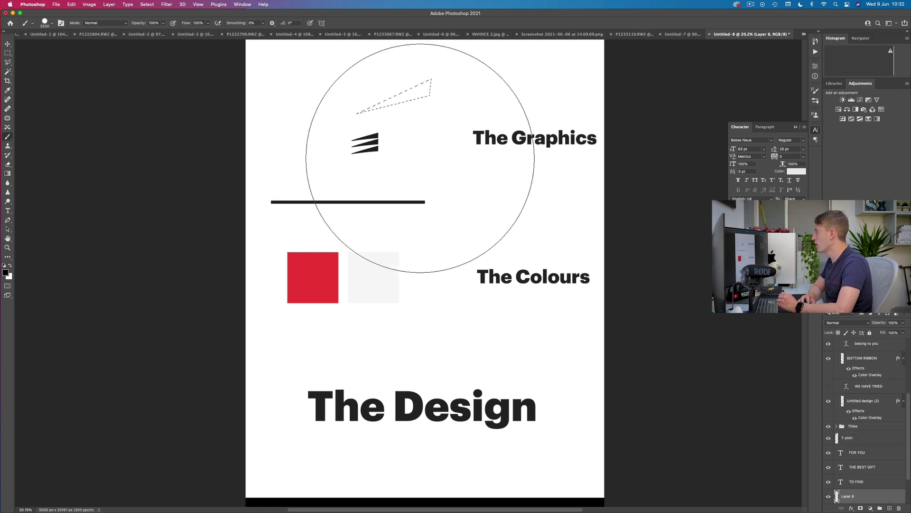
click(422, 143)
key(super+d)
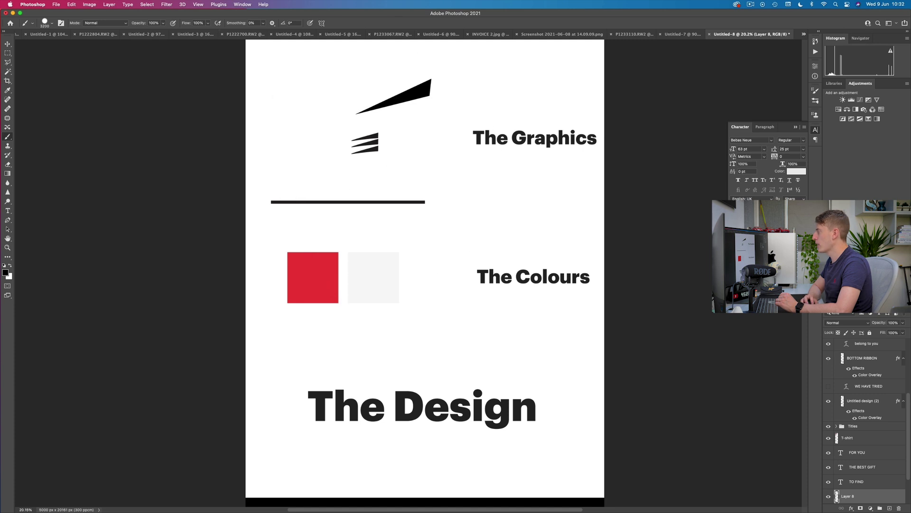
Move the wedge on Layer 2 from the striped graphic into the design, just left of DAD
scroll(872, 421, up, 5)
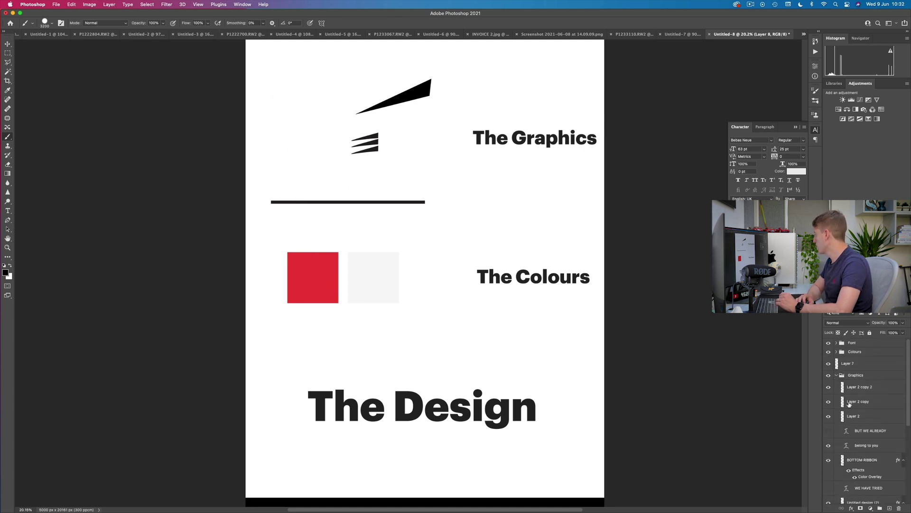
scroll(849, 403, down, 1)
click(829, 386)
click(829, 385)
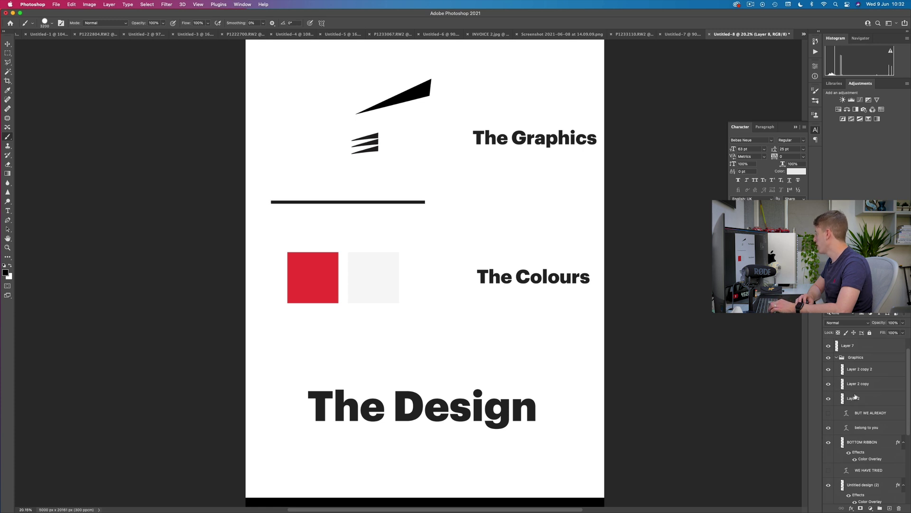
click(853, 398)
click(829, 398)
click(829, 398)
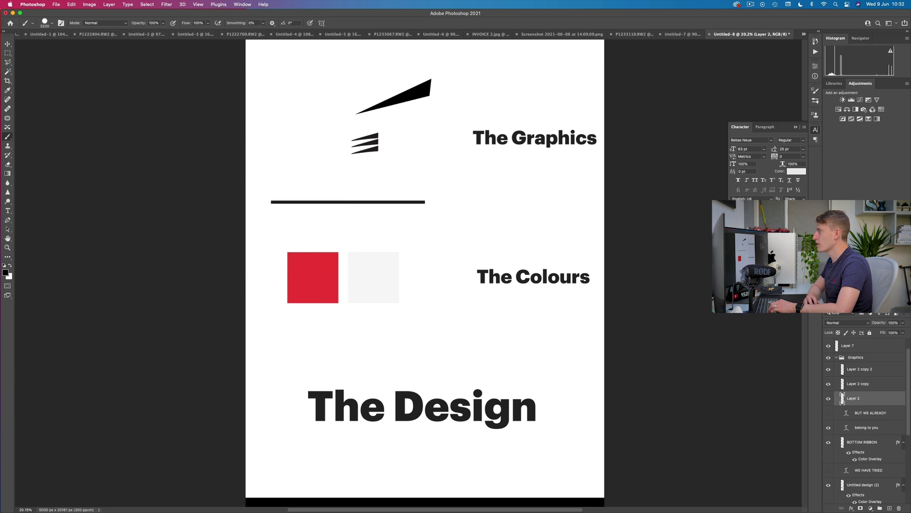
click(7, 43)
drag(406, 138, 428, 236)
scroll(470, 351, down, 10)
drag(373, 237, 388, 218)
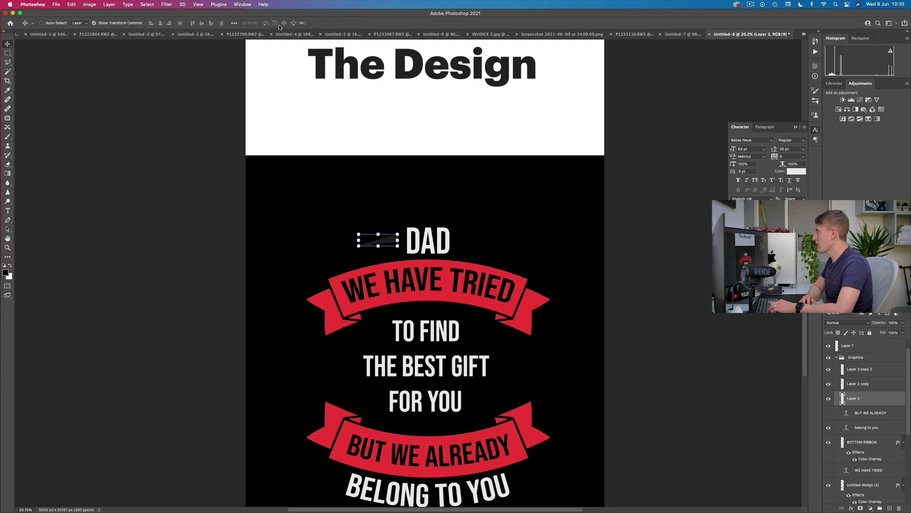
Apply a red Color Overlay to the wedge beside DAD
double_click(889, 401)
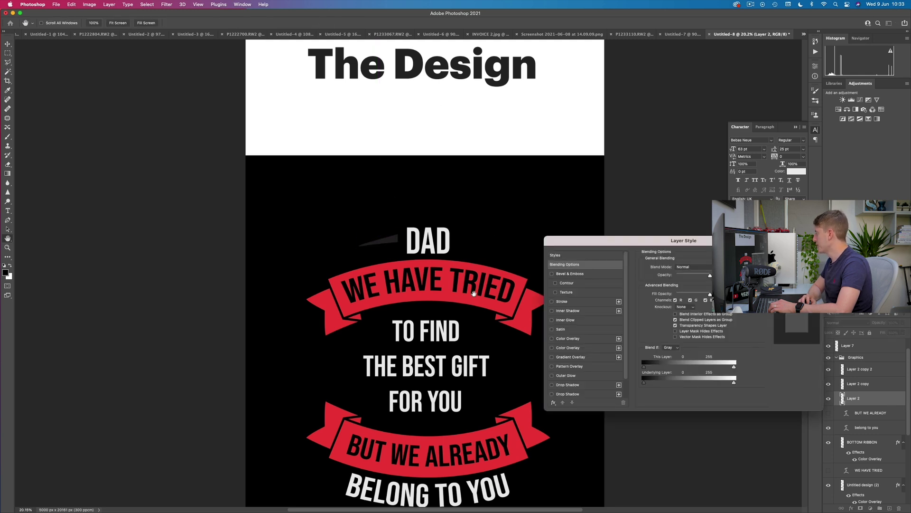
click(584, 339)
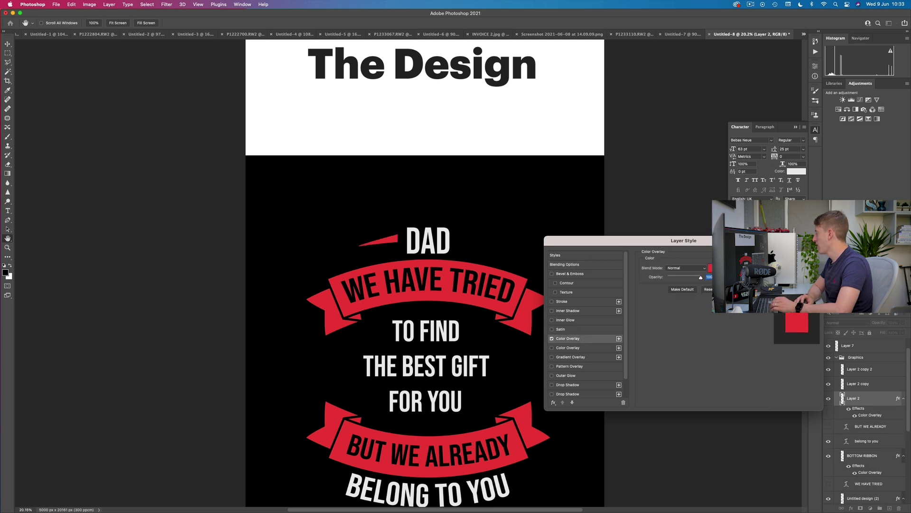
key(Return)
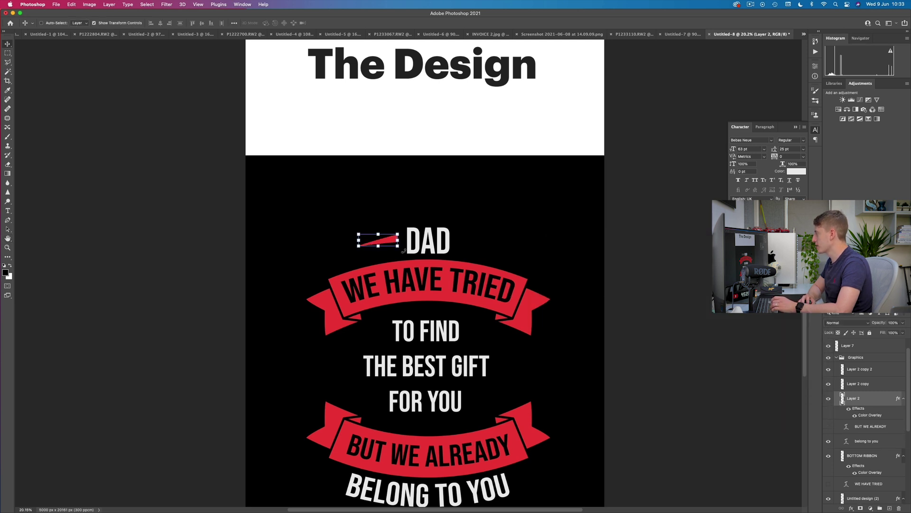
Rotate the red wedge slightly counter-clockwise and shift it farther from DAD
mouse_move(378, 236)
mouse_down()
mouse_move(383, 224)
mouse_move(379, 239)
mouse_move(392, 232)
mouse_up()
key(super+t)
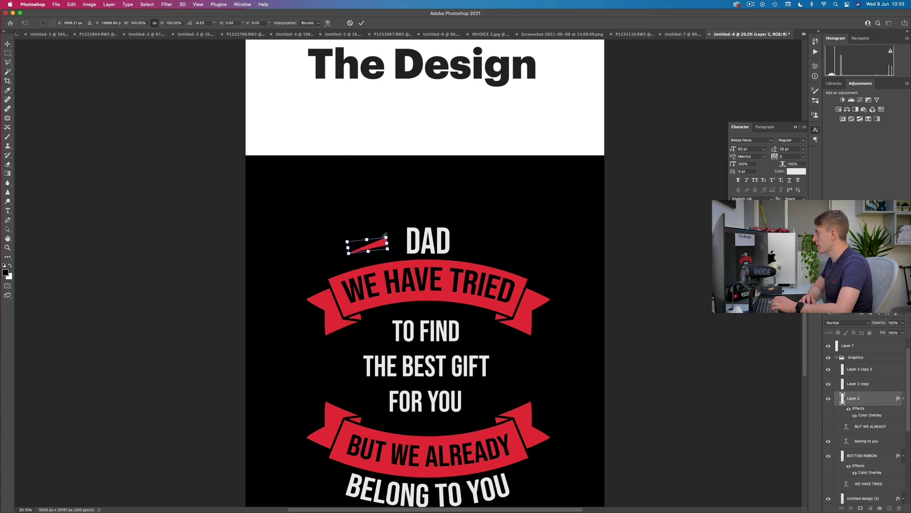
click(361, 23)
Duplicate the red wedge twice, placing one copy below and one above the original
drag(873, 402, 891, 508)
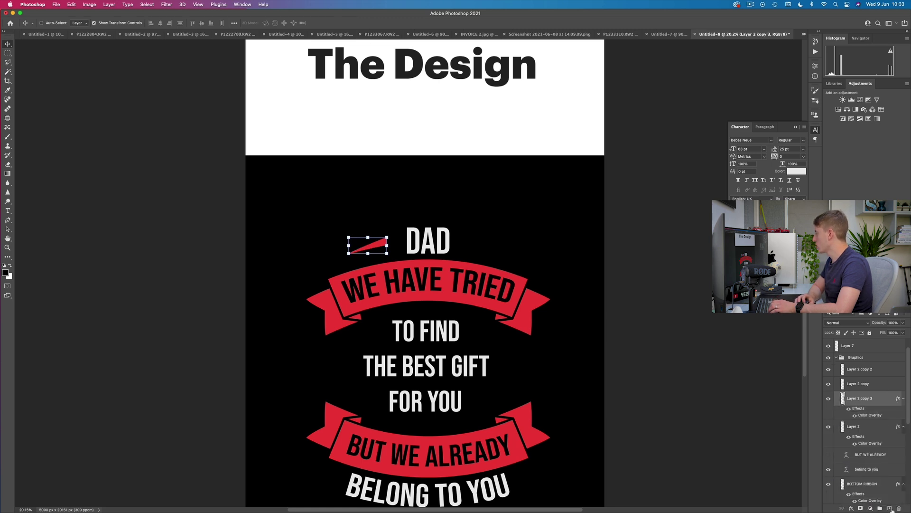
drag(370, 243, 373, 257)
drag(854, 405, 891, 508)
drag(381, 262, 382, 242)
key(shift+Up)
key(shift+Up)
key(shift+Up)
key(shift+Up)
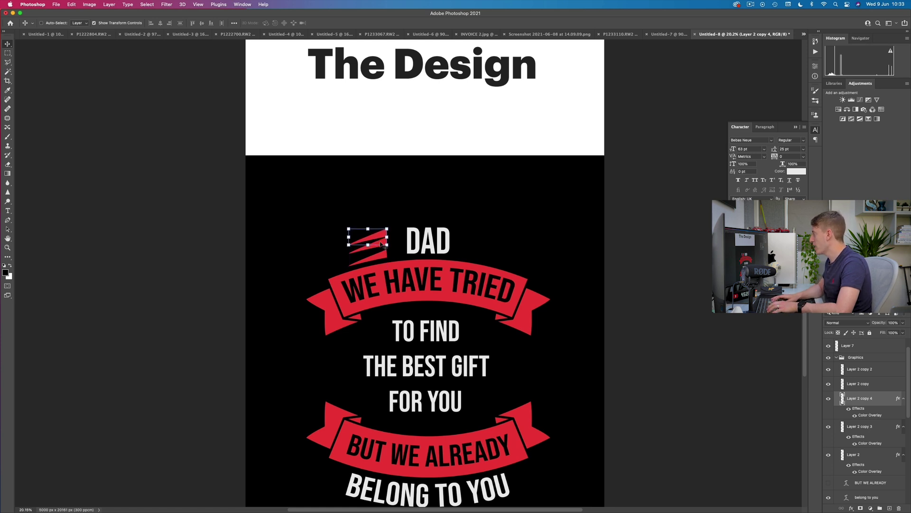
Nudge the lowest wedge copy closer to the middle one so the three wedges are evenly spaced
click(845, 426)
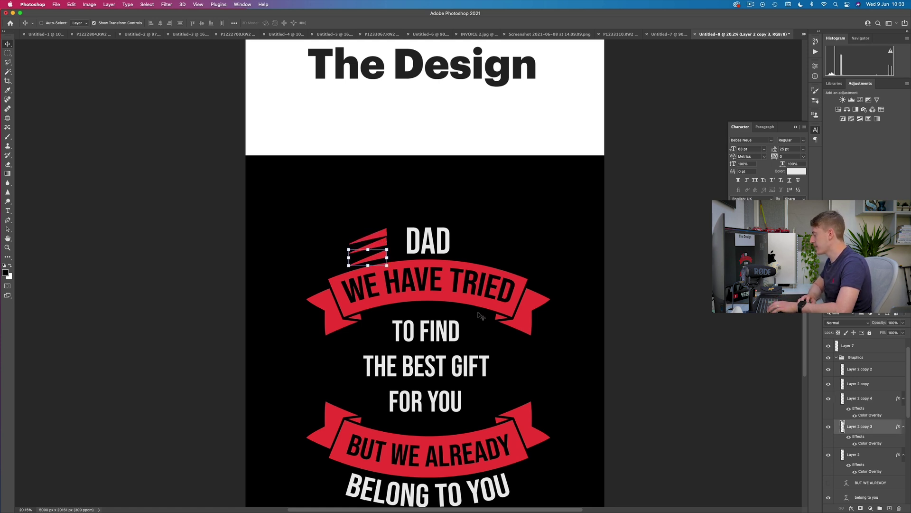
scroll(419, 273, up, 5)
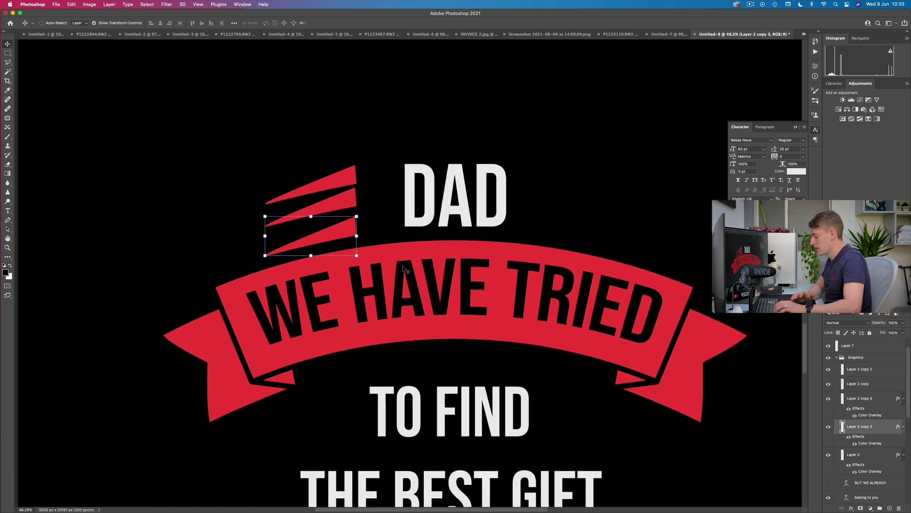
key(shift+Up)
key(shift+Up)
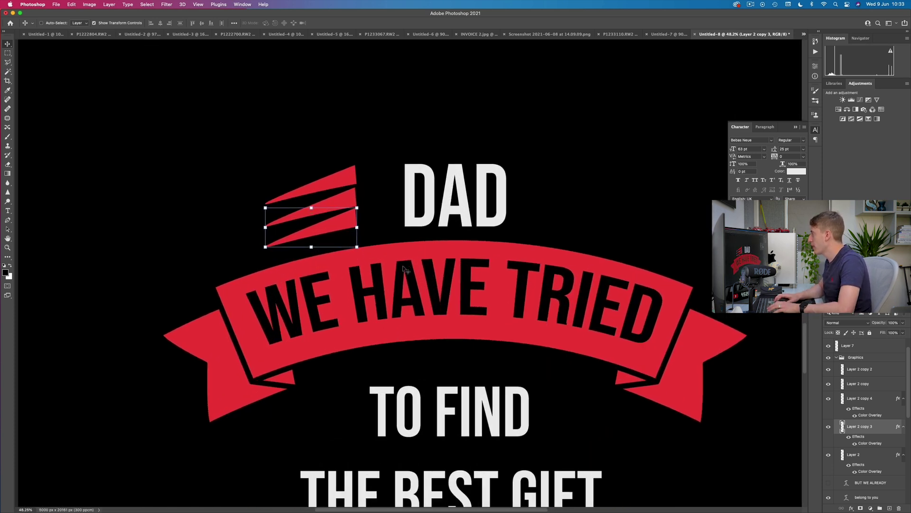
key(Down)
key(Down)
key(Down)
key(Down)
scroll(439, 280, right, 1)
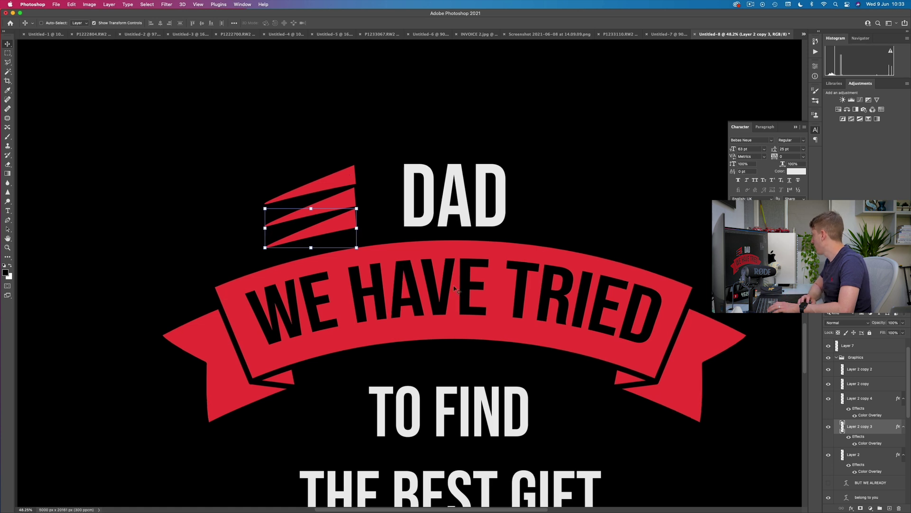
Select all three red wedges beside DAD and scale them down together to about 84%
click(845, 398)
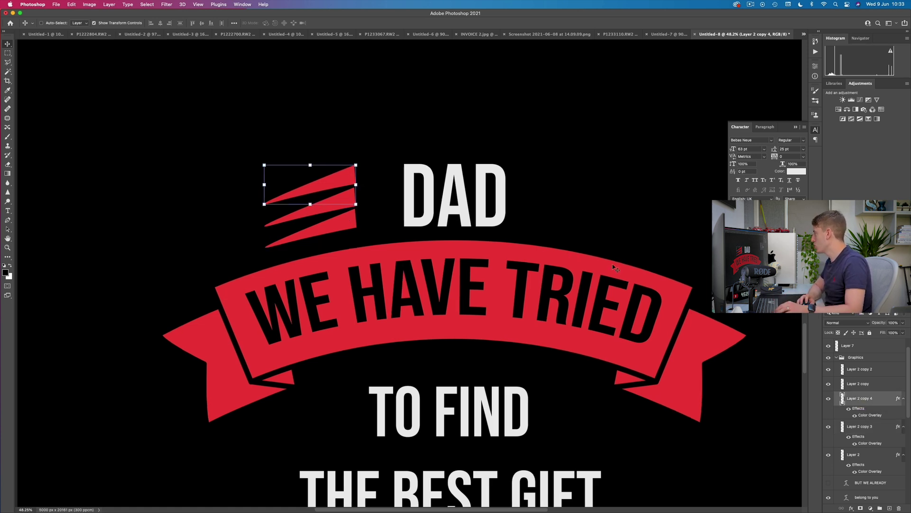
right_click(860, 454)
key(Escape)
shift+click(867, 399)
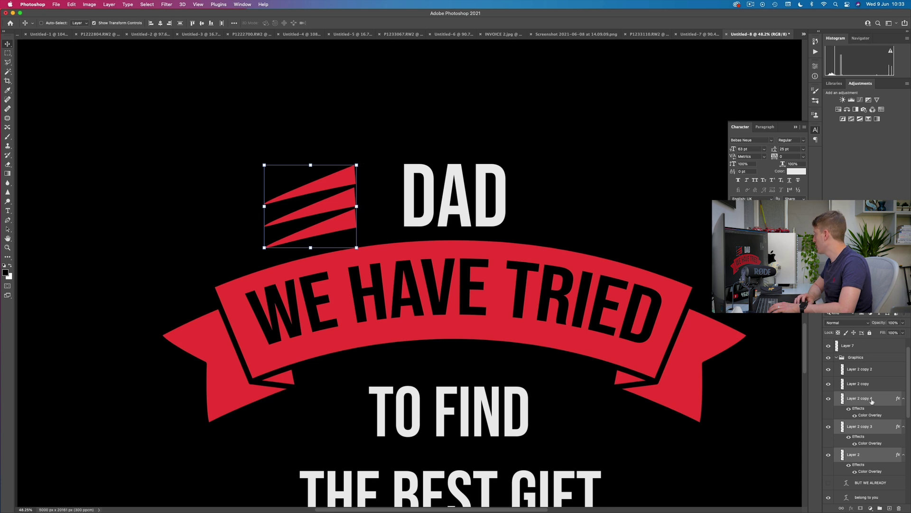
mouse_move(356, 165)
mouse_down()
mouse_move(341, 175)
mouse_move(354, 177)
mouse_up()
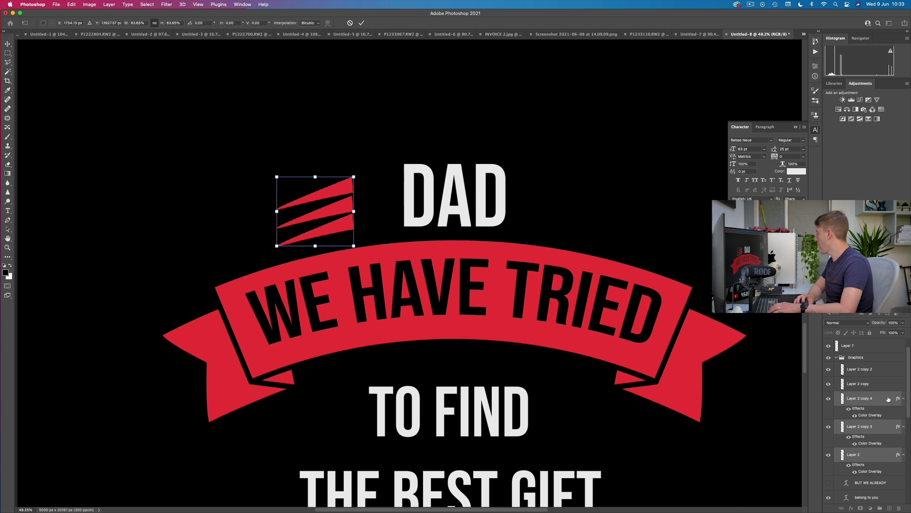
Duplicate the three red wedges, shift the copies over toward DAD's other side, and flip them horizontally
drag(879, 458, 889, 507)
drag(342, 219, 524, 207)
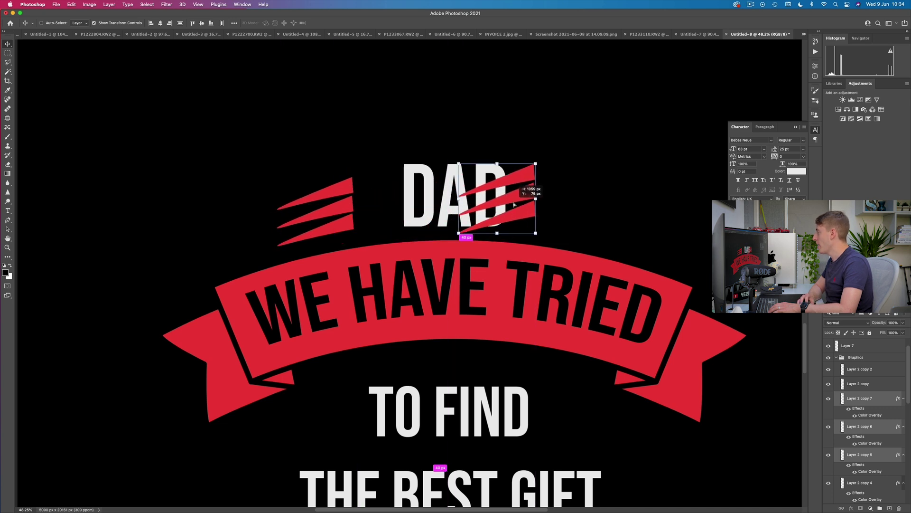
click(72, 5)
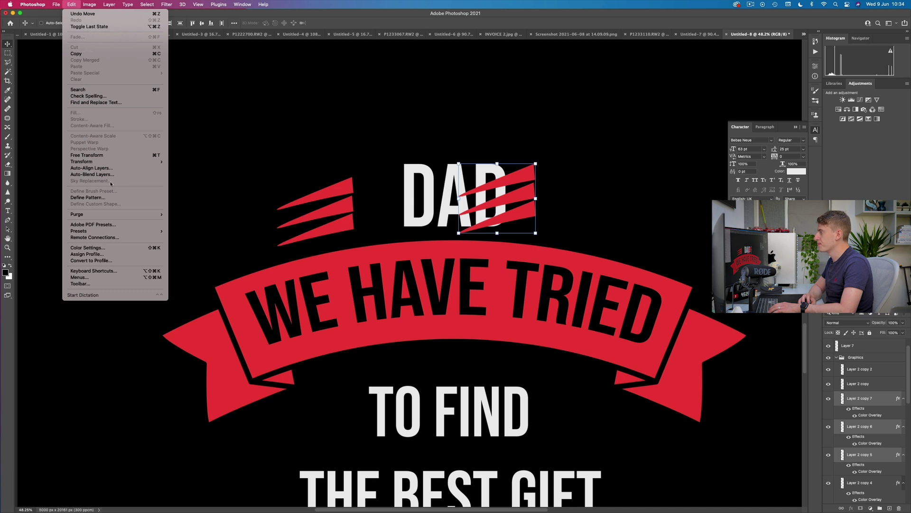
mouse_move(107, 161)
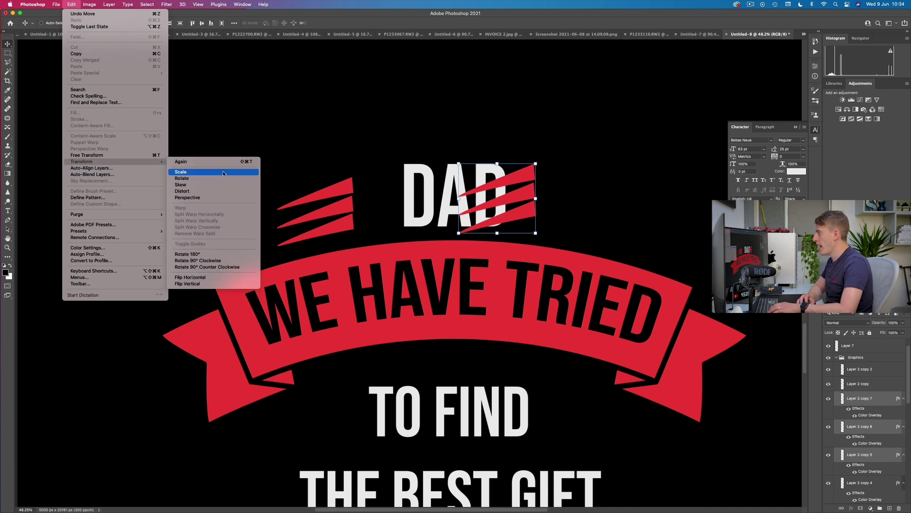
click(221, 280)
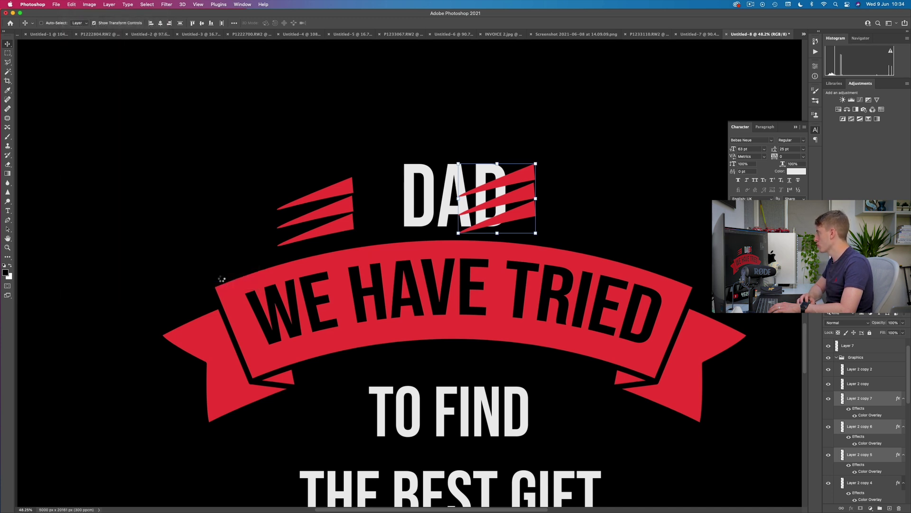
Place the flipped wedges on the other side of DAD, level with the originals and about equally spaced from the word
drag(492, 200, 585, 212)
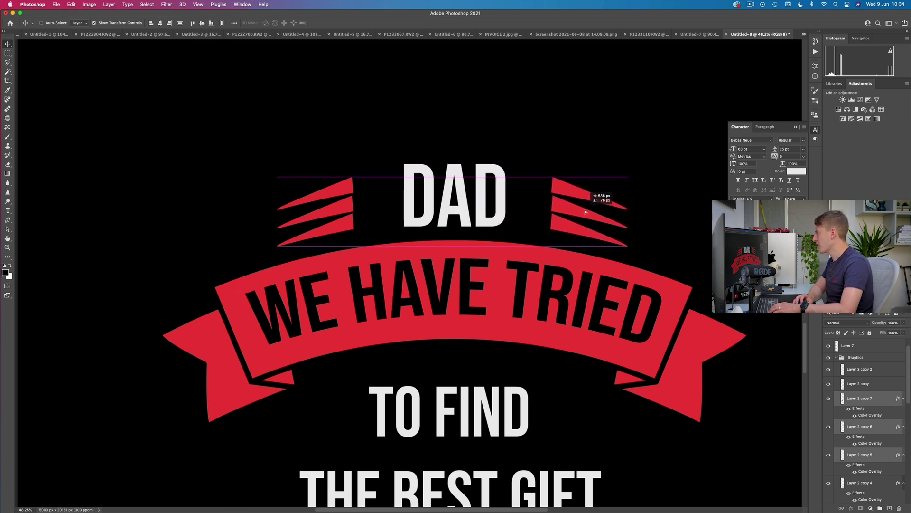
drag(585, 212, 587, 211)
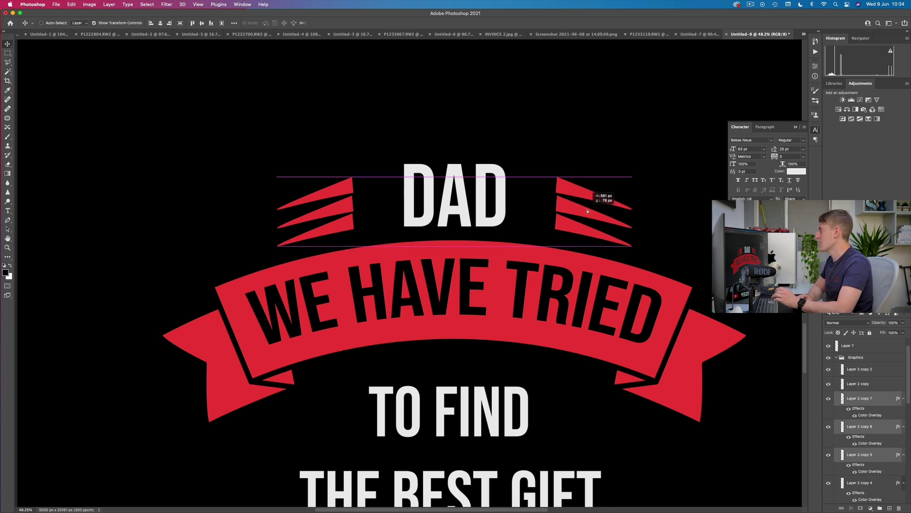
drag(588, 211, 586, 212)
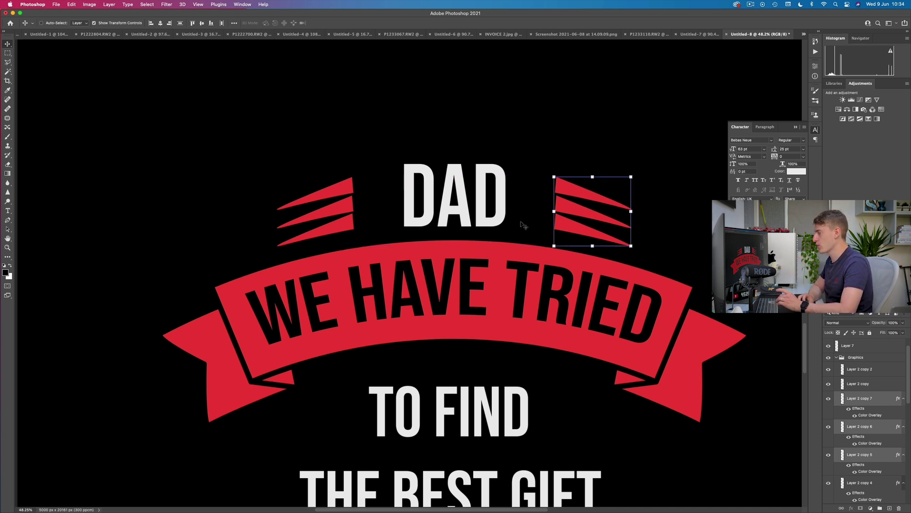
Collapse the Graphics group, scale the TO FIND text down to about 80%, and tuck it up under the upper ribbon's arch
scroll(860, 393, up, 2)
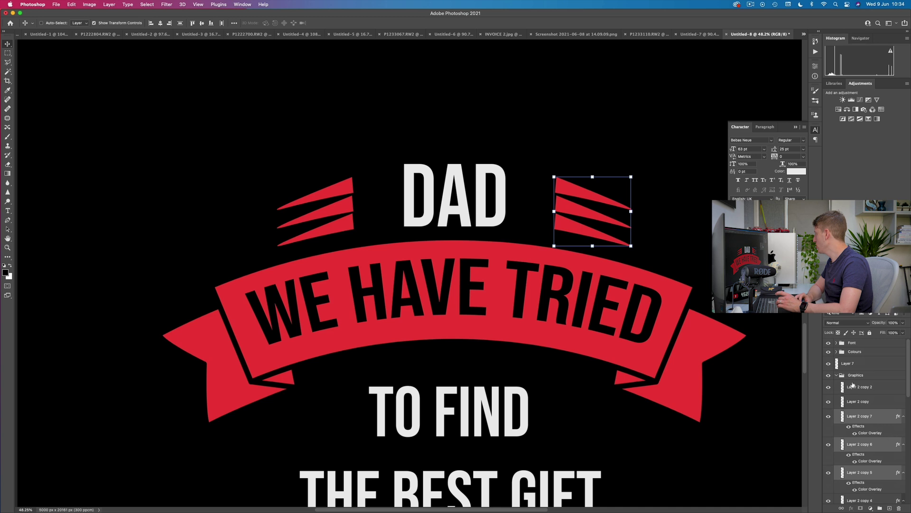
click(838, 376)
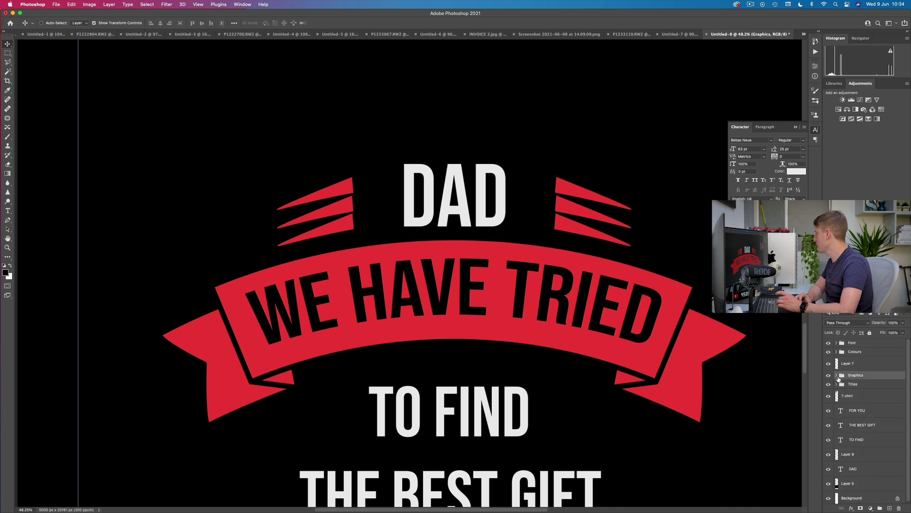
click(863, 439)
drag(484, 408, 484, 387)
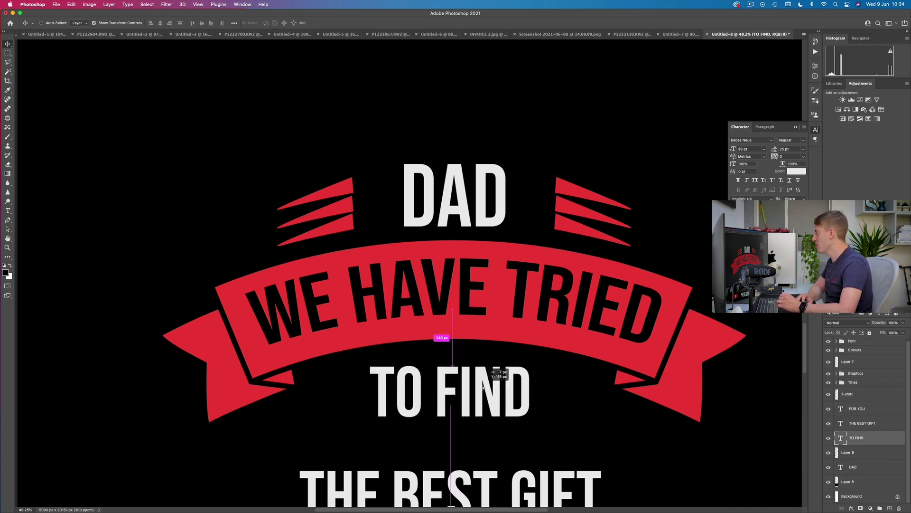
drag(588, 448, 465, 366)
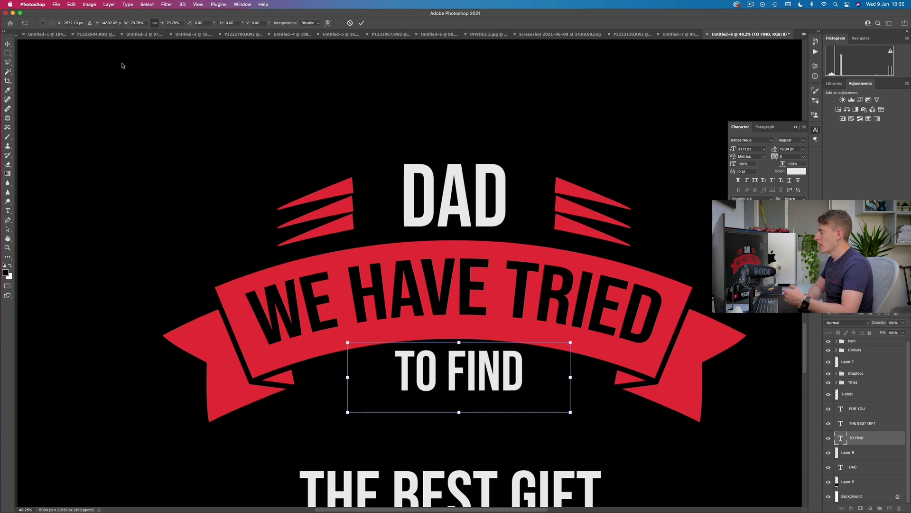
scroll(399, 271, up, 5)
scroll(399, 271, down, 8)
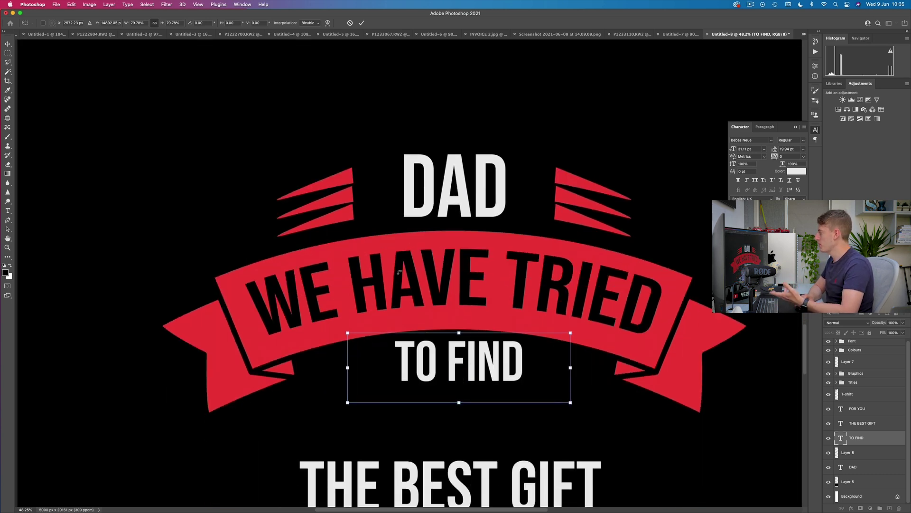
key(Return)
Draw a small circular selection just before TO FIND and add a new layer above that text layer
click(8, 54)
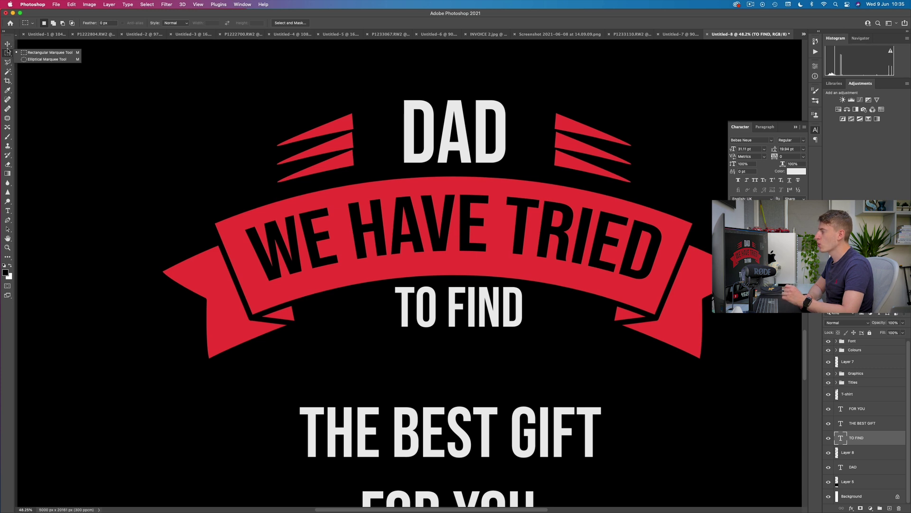
click(41, 60)
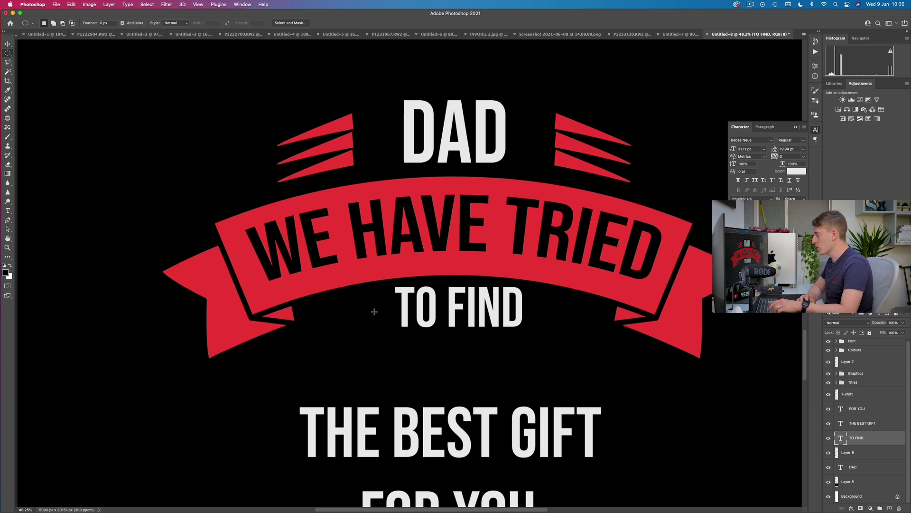
drag(376, 305, 372, 310)
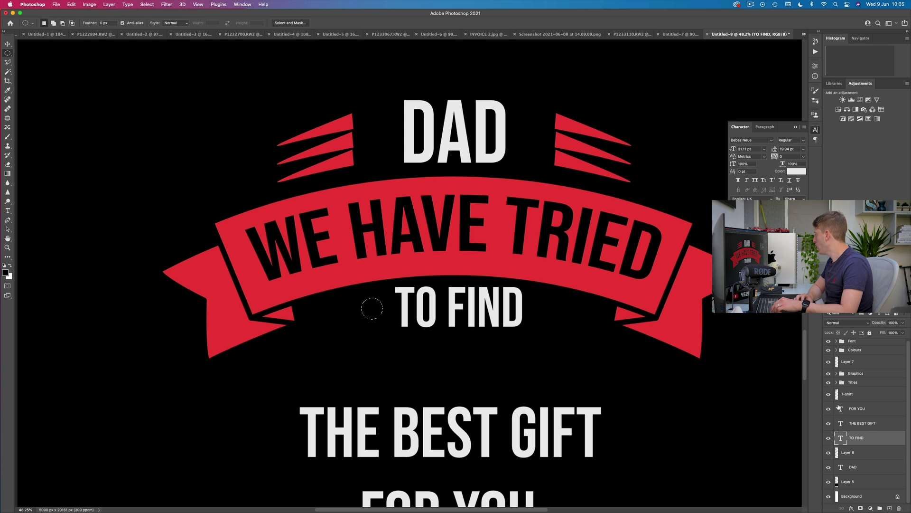
scroll(876, 433, up, 1)
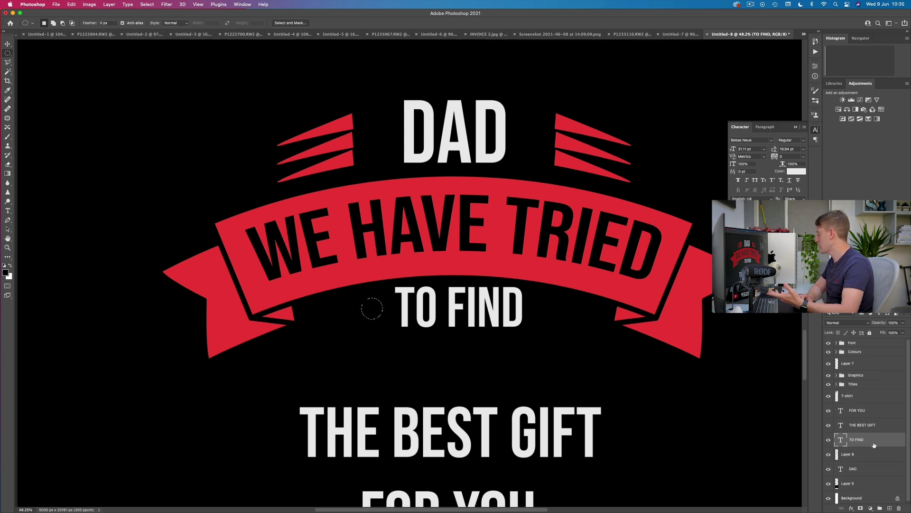
click(889, 509)
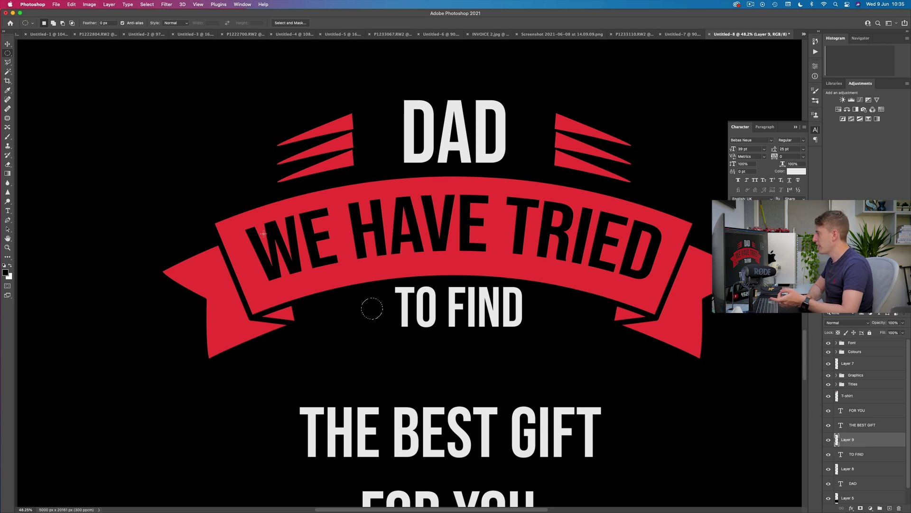
Sample the ribbon's red and paint the circular selection with it to make a solid dot
key(b)
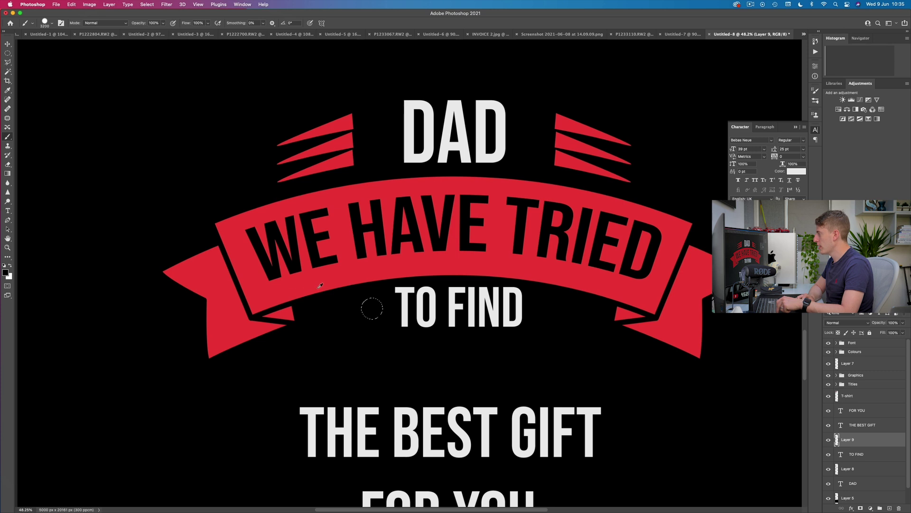
alt+click(356, 267)
alt+click(357, 266)
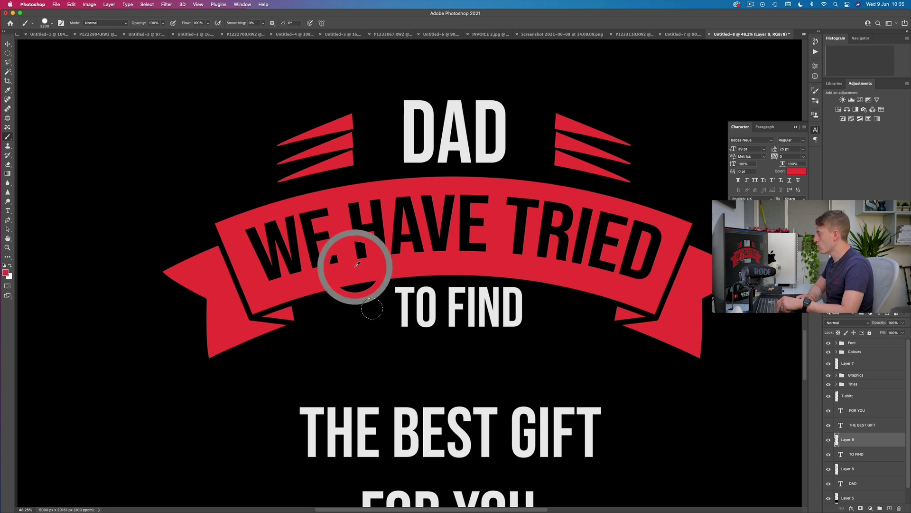
click(373, 309)
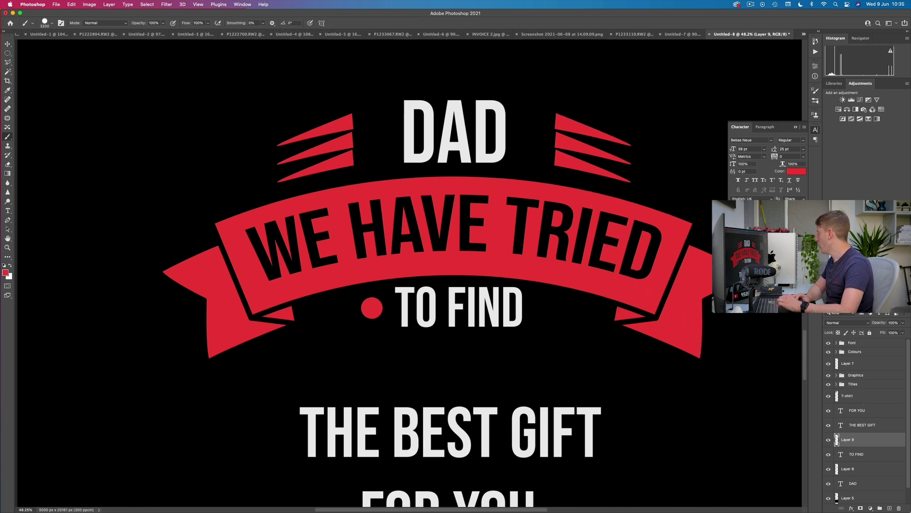
Duplicate the red dot and place the copy on the other side of TO FIND at the same height
drag(848, 439, 889, 508)
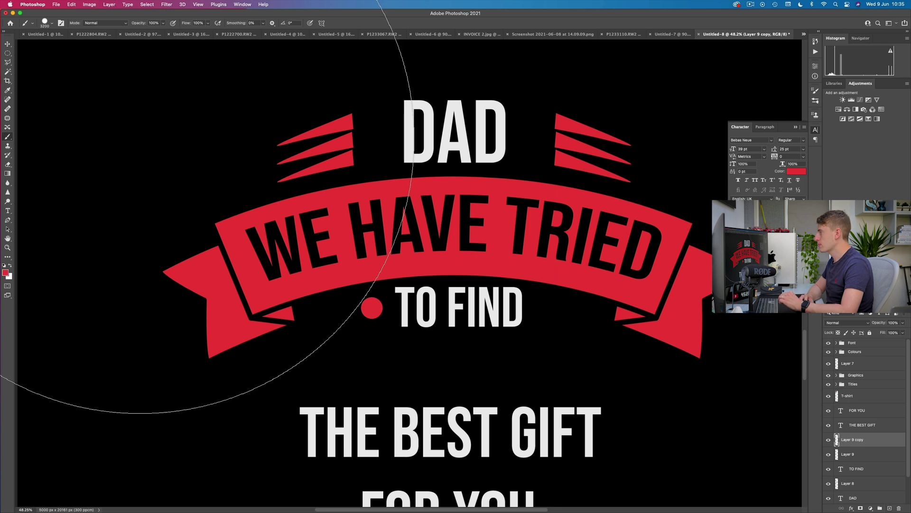
click(8, 46)
drag(373, 309, 545, 304)
Select TO FIND with both red dots and nudge them together slightly left and down to centre them under the ribbon
click(866, 469)
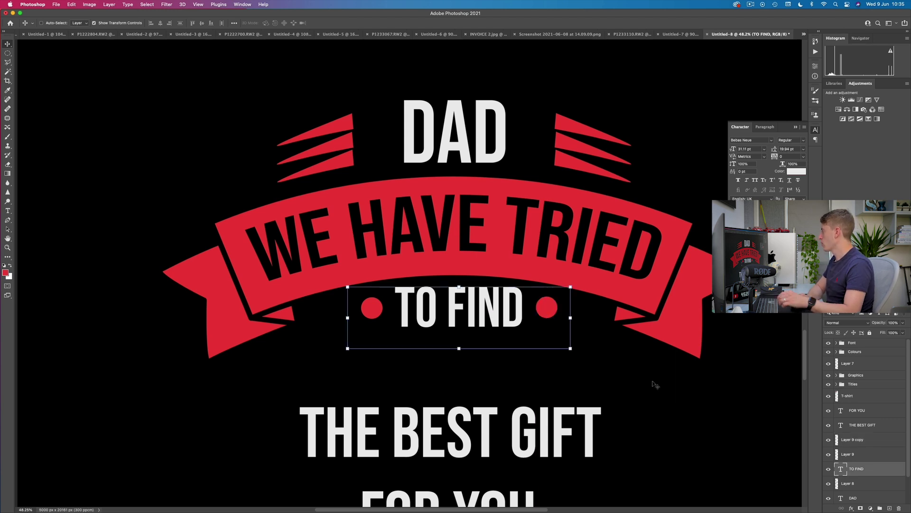
key(super+minus)
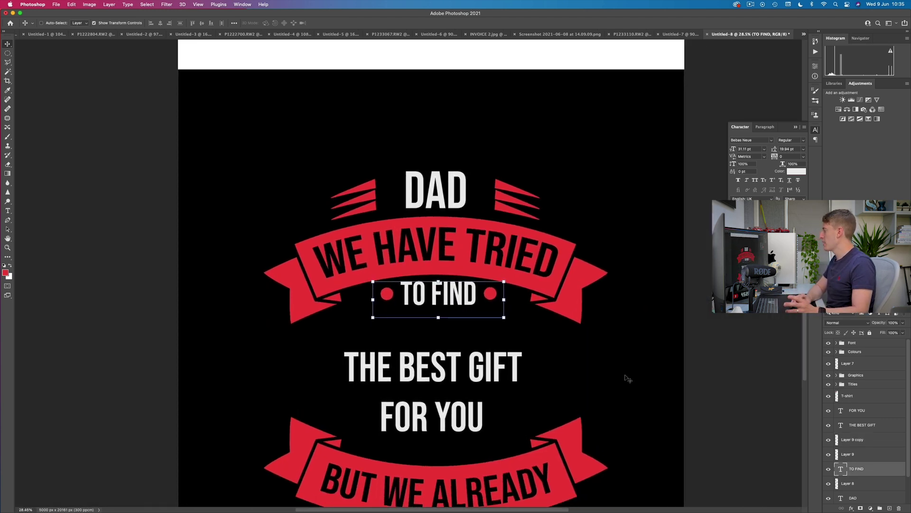
shift+click(853, 455)
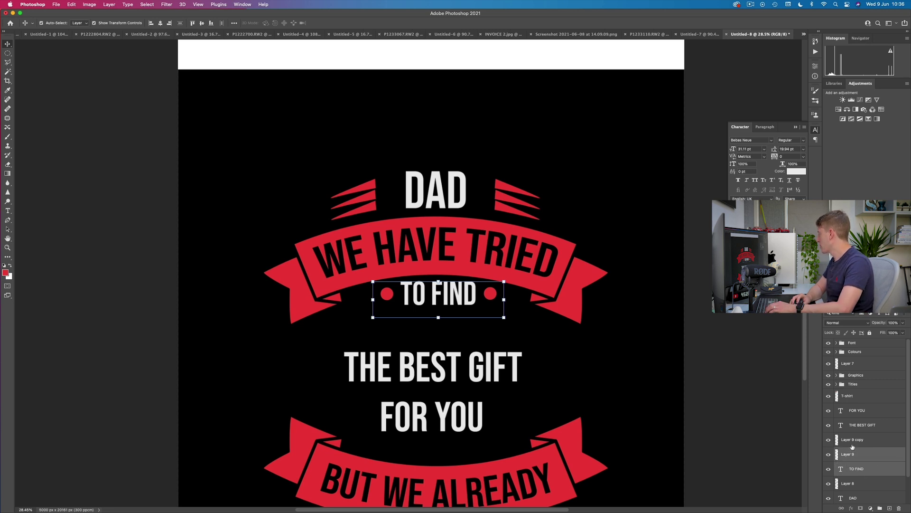
shift+click(853, 440)
key(Left)
key(Left)
key(Left)
key(Left)
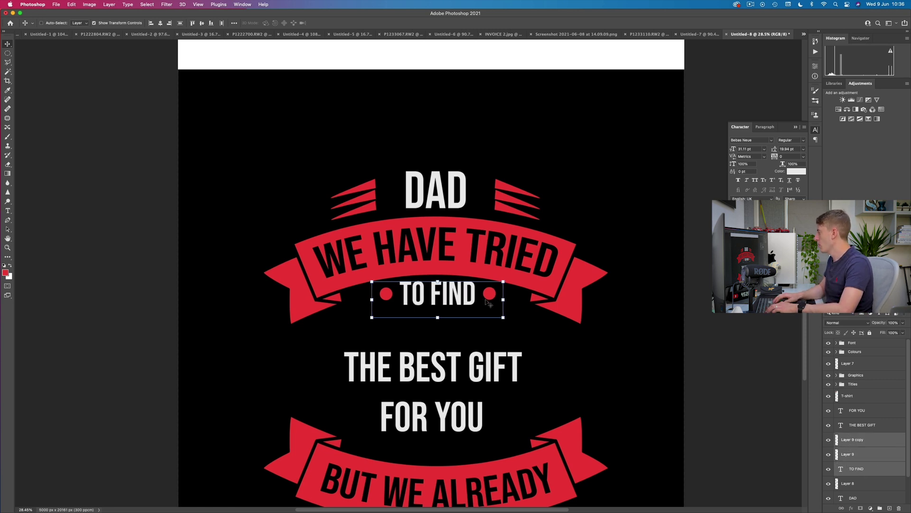
key(Down)
key(Down)
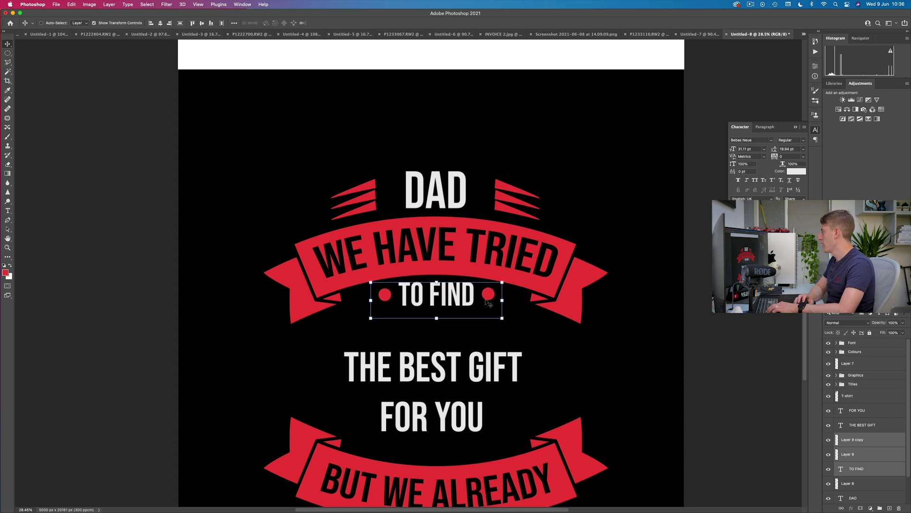
Nudge the red dot before TO FIND slightly closer to the text to even the spacing
click(856, 455)
key(Right)
key(Right)
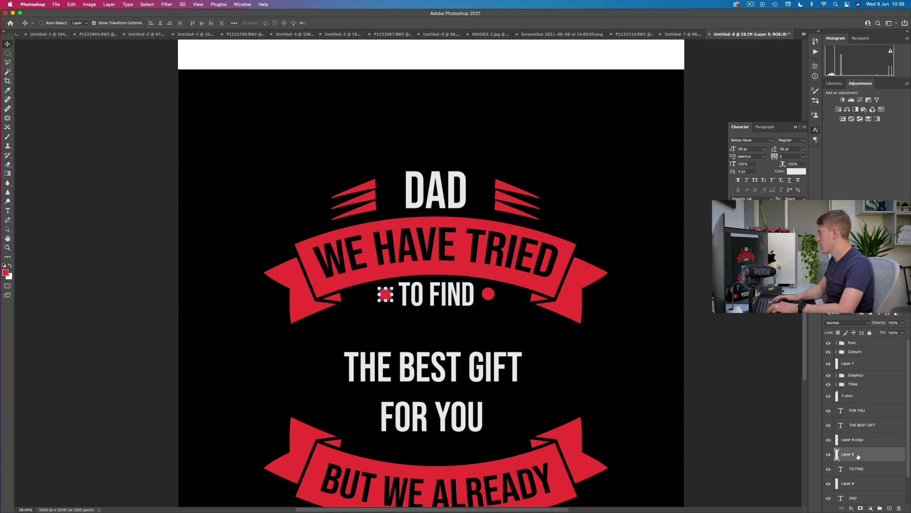
click(860, 483)
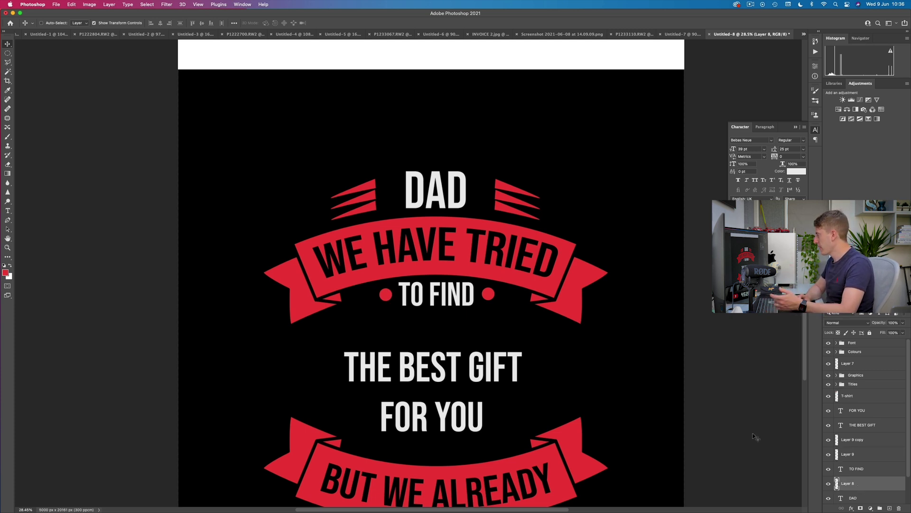
Enlarge THE BEST GIFT to about 52.7 pt and move it up beneath TO FIND, between the two ribbons
click(877, 427)
drag(565, 352, 644, 323)
key(Return)
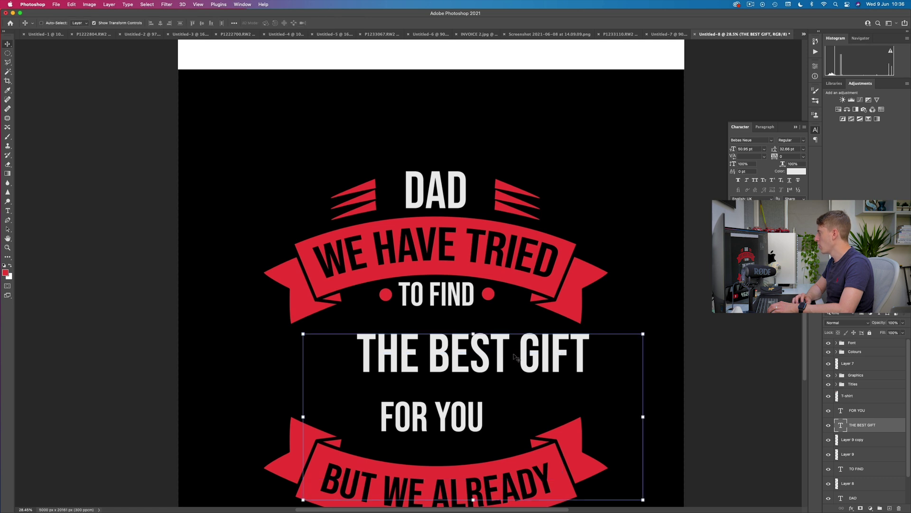
drag(497, 356, 483, 363)
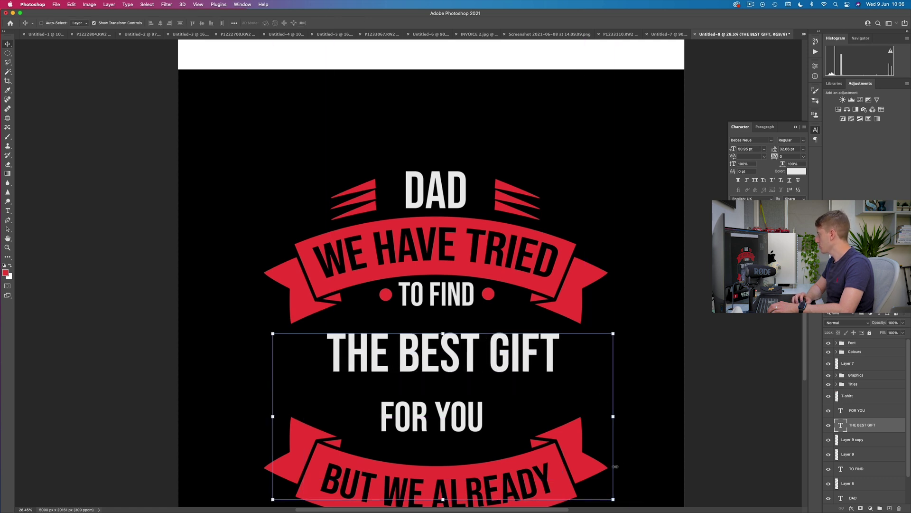
drag(613, 416, 514, 354)
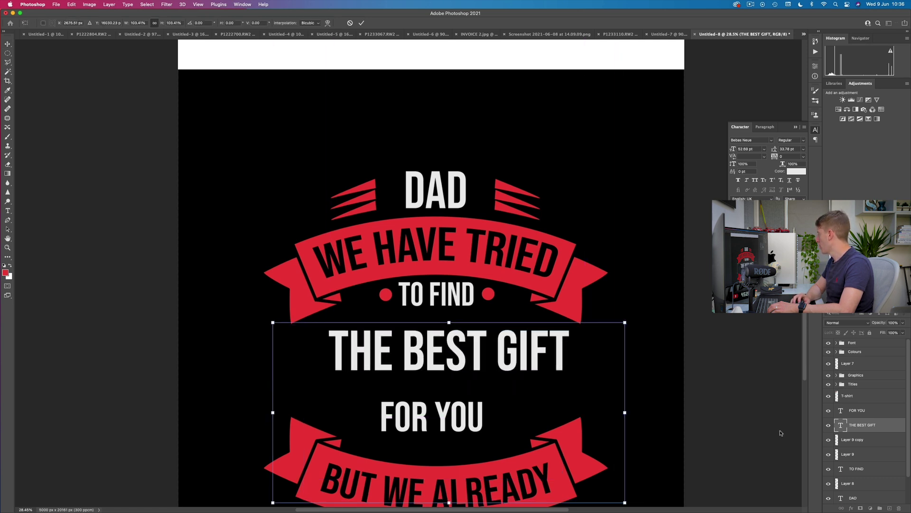
key(Return)
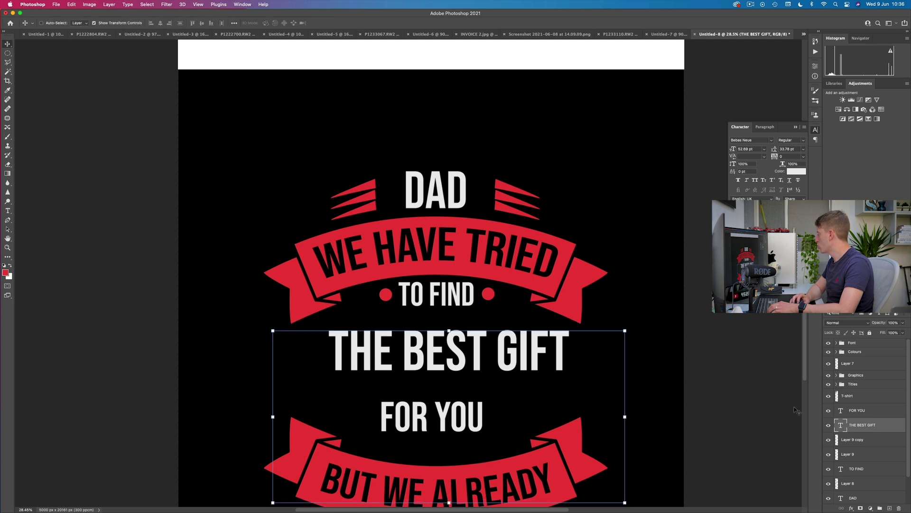
Set THE BEST GIFT to 65 pt and move it slightly left and down to centre it beneath TO FIND
double_click(842, 424)
click(192, 22)
text(54)
key(Return)
key(Up)
key(Up)
key(Up)
key(Up)
key(Up)
key(Up)
key(Up)
key(Up)
key(Up)
key(Up)
key(Up)
key(Up)
key(Up)
key(Up)
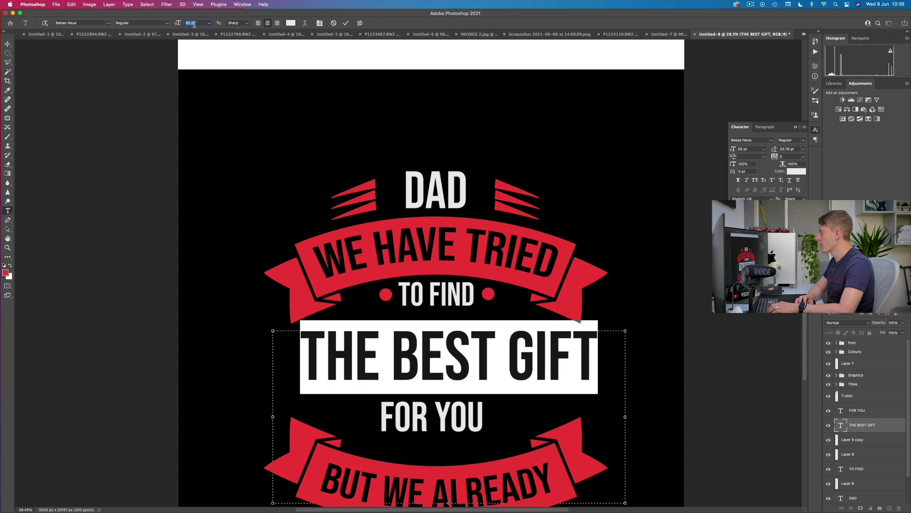
key(Down)
key(Down)
key(Down)
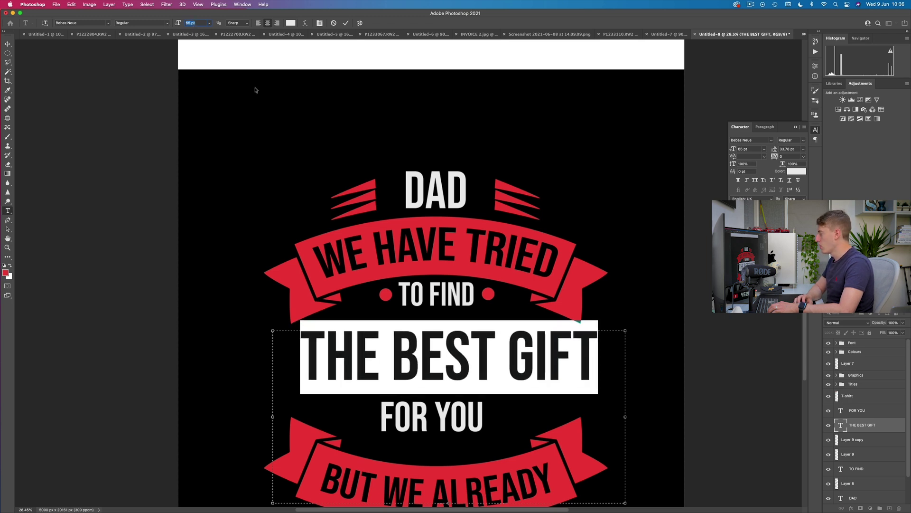
drag(649, 383, 638, 389)
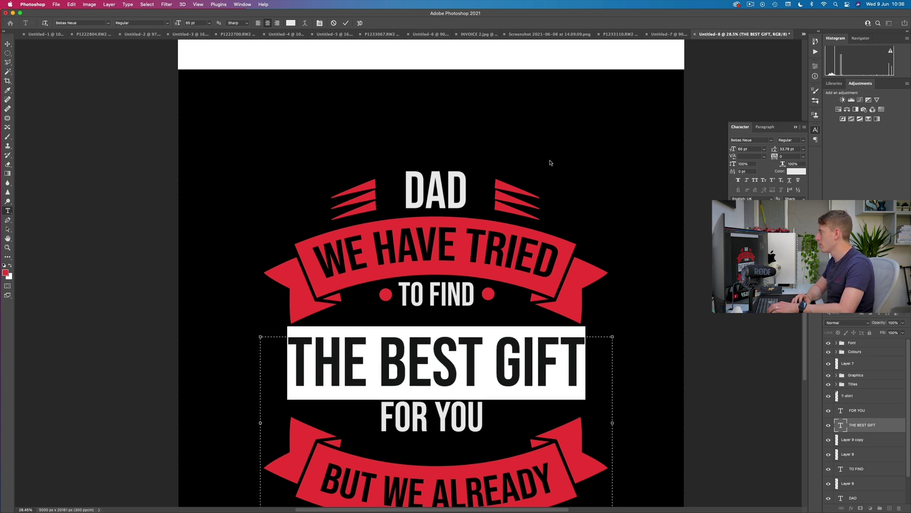
click(347, 23)
Paint a thin red bar across the width of THE BEST GIFT, just above the text, on a new layer
click(7, 52)
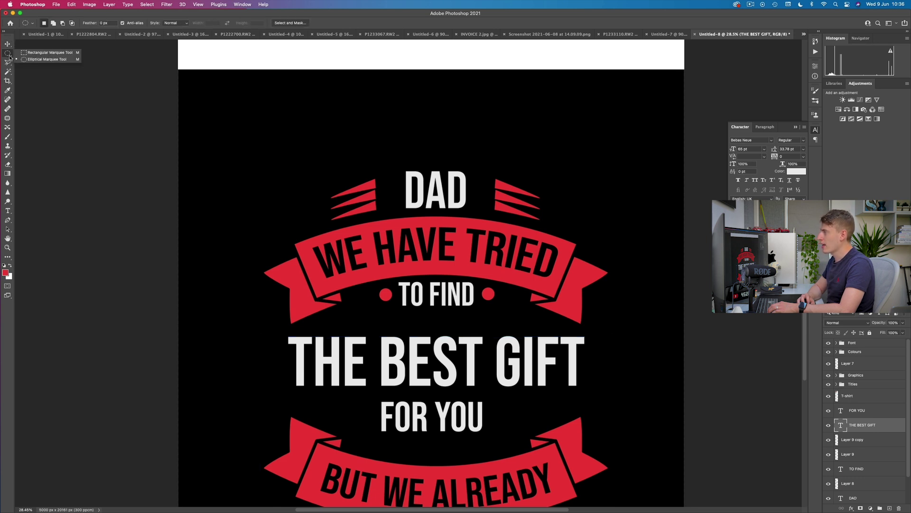
click(48, 53)
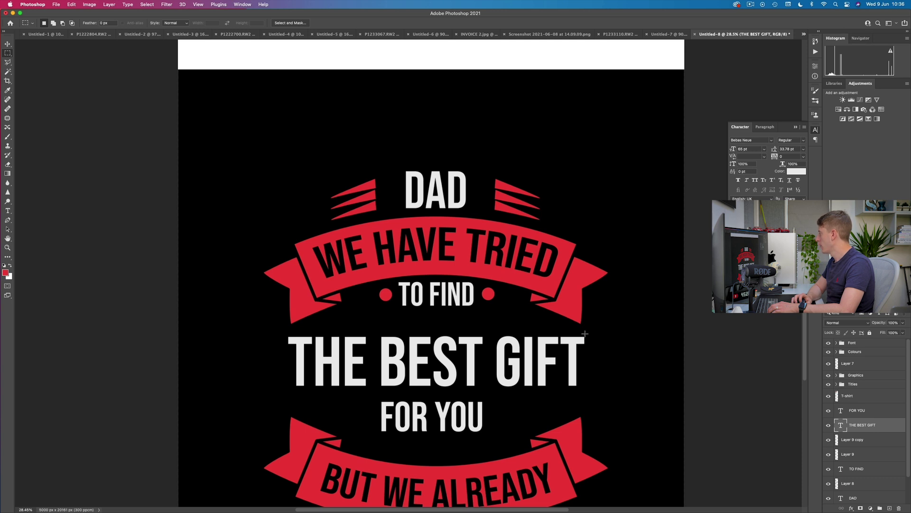
drag(574, 332, 288, 329)
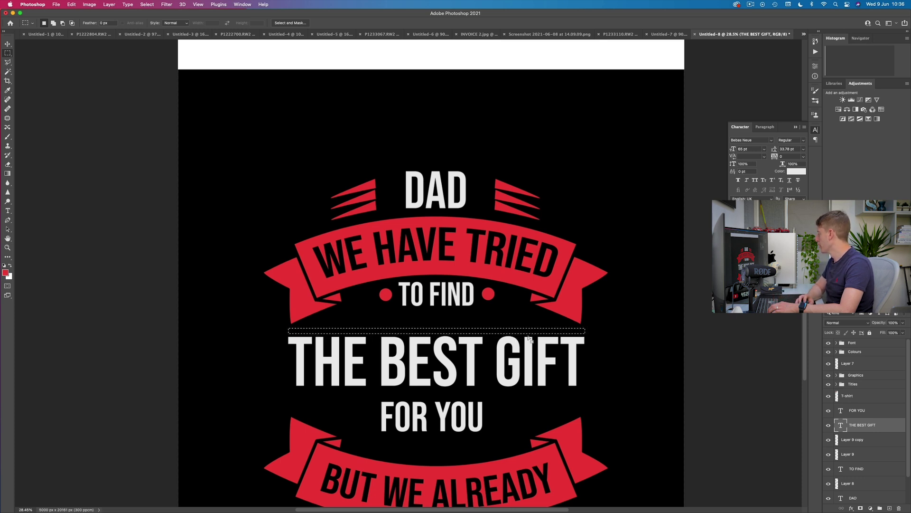
click(889, 508)
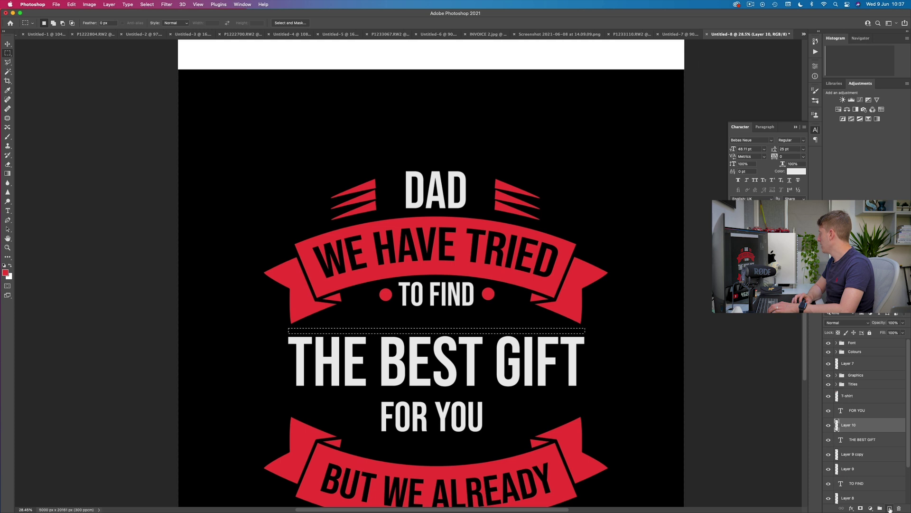
click(8, 137)
drag(320, 345, 688, 342)
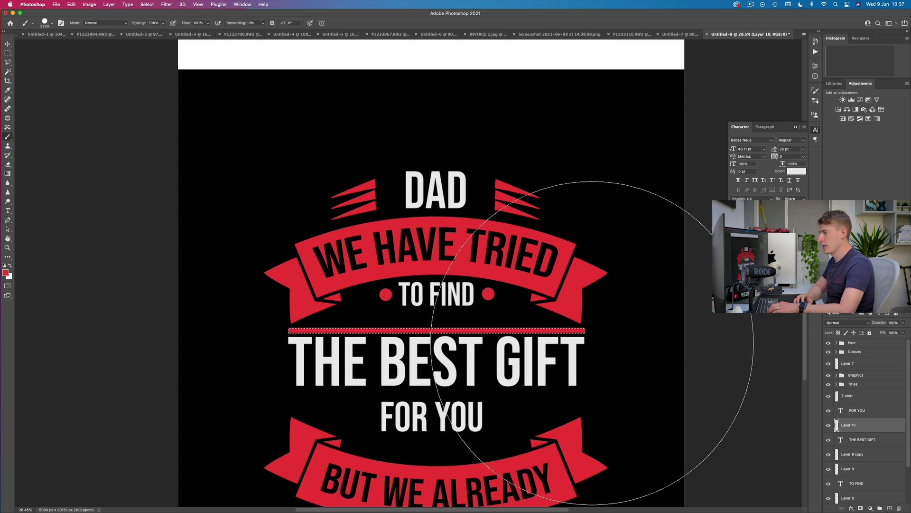
key(super+d)
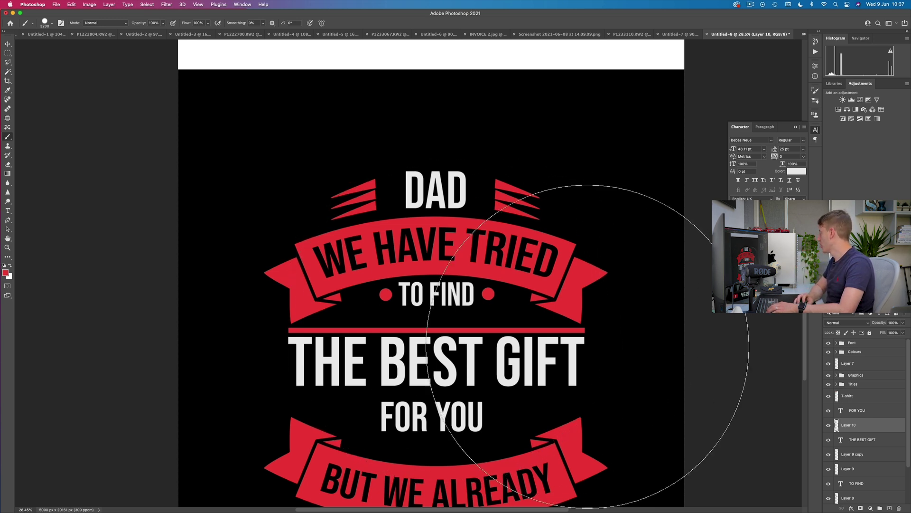
Duplicate the red bar, place the copy below THE BEST GIFT, and centre the text vertically between the two bars
key(super+j)
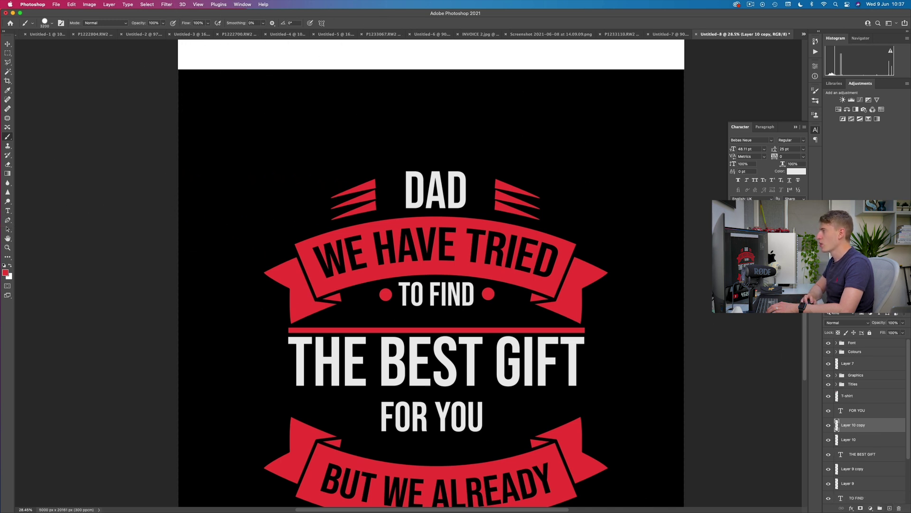
click(8, 43)
drag(507, 323, 507, 395)
scroll(539, 394, down, 5)
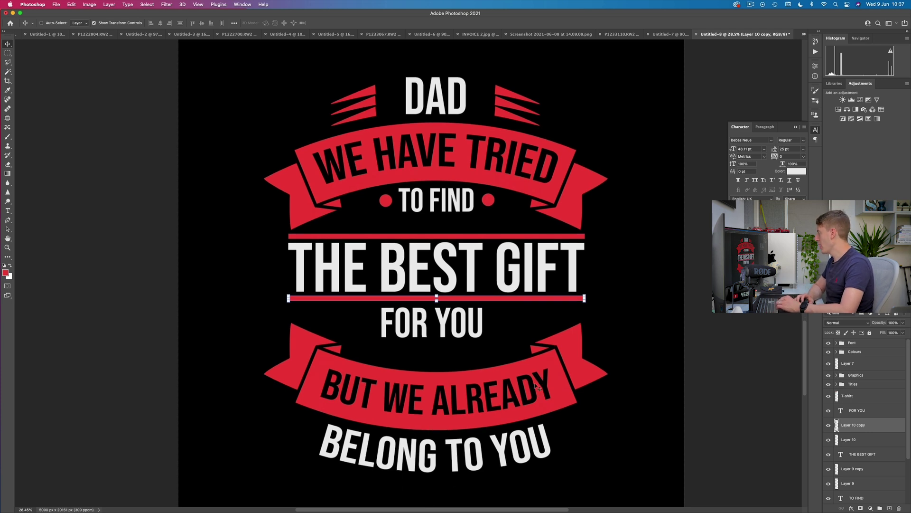
key(shift+Down)
key(shift+Down)
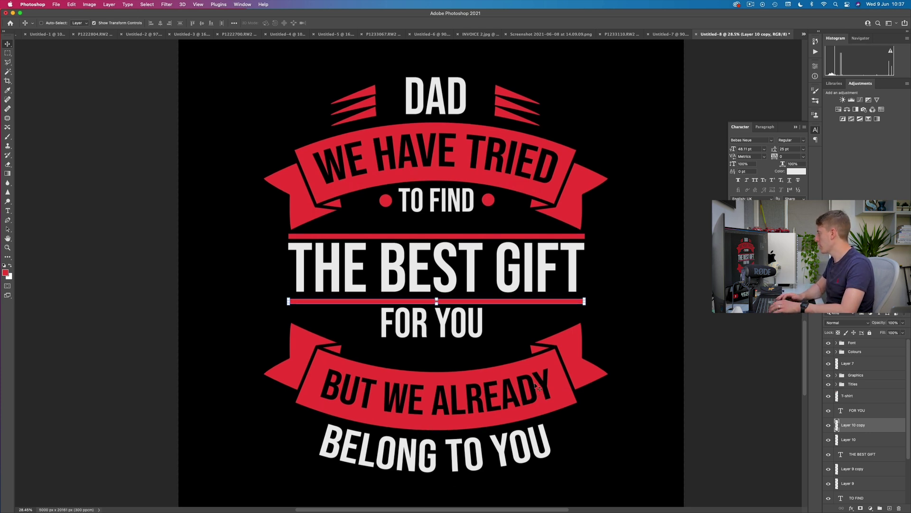
click(855, 455)
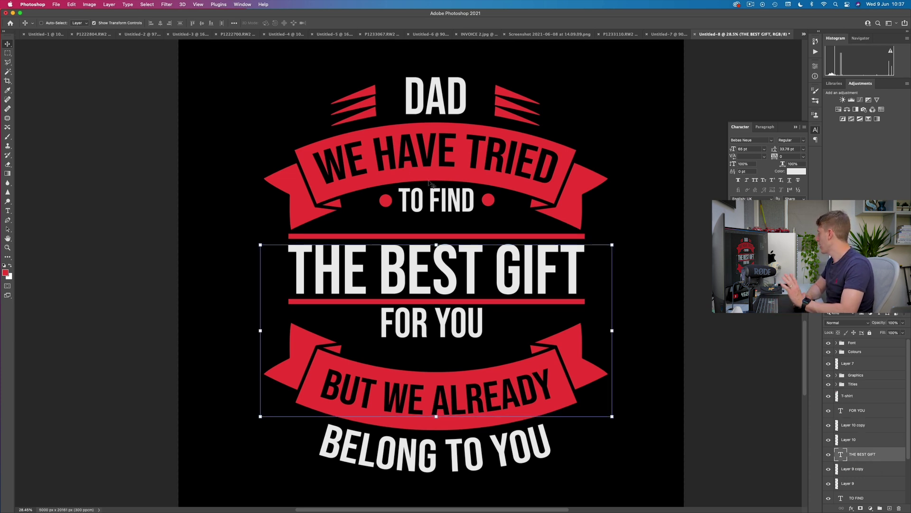
Scale FOR YOU down to about 28.8 pt and centre it between the lower red bar and the bottom ribbon
scroll(873, 427, down, 4)
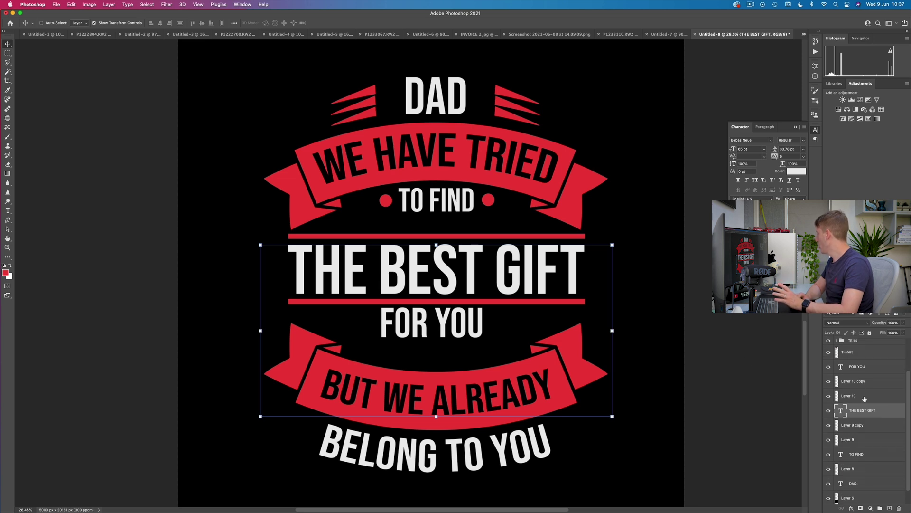
scroll(878, 471, up, 2)
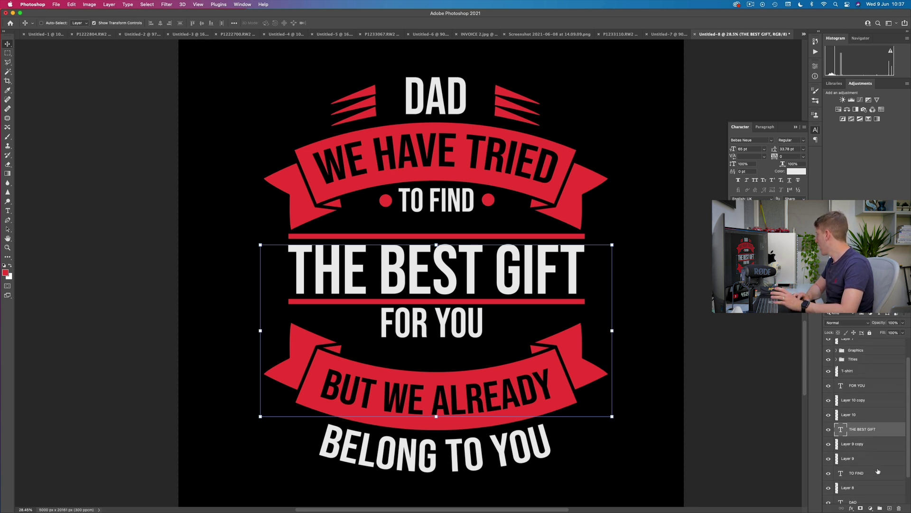
super+click(519, 364)
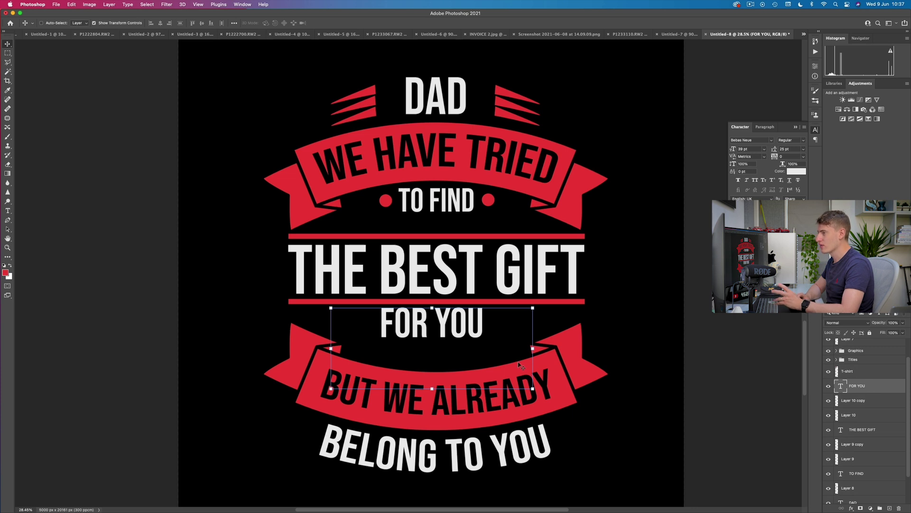
drag(533, 389, 503, 368)
drag(487, 362, 468, 354)
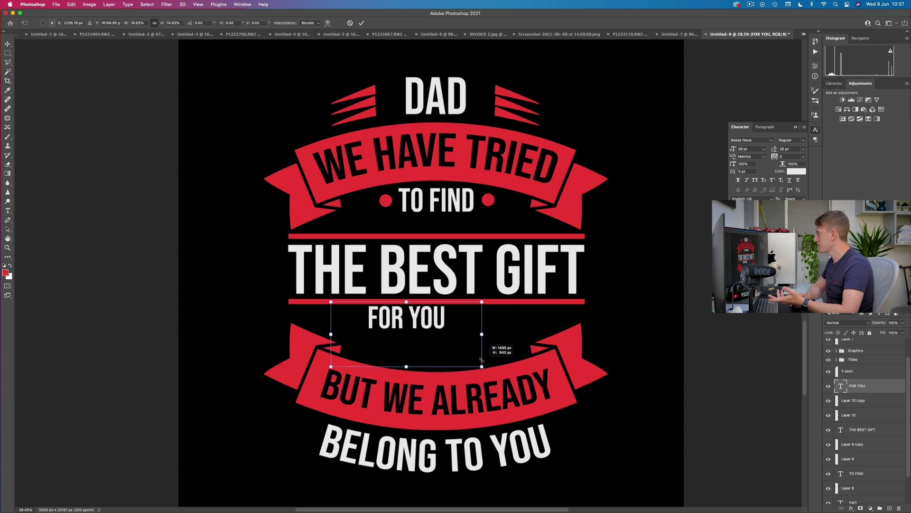
drag(415, 327, 436, 332)
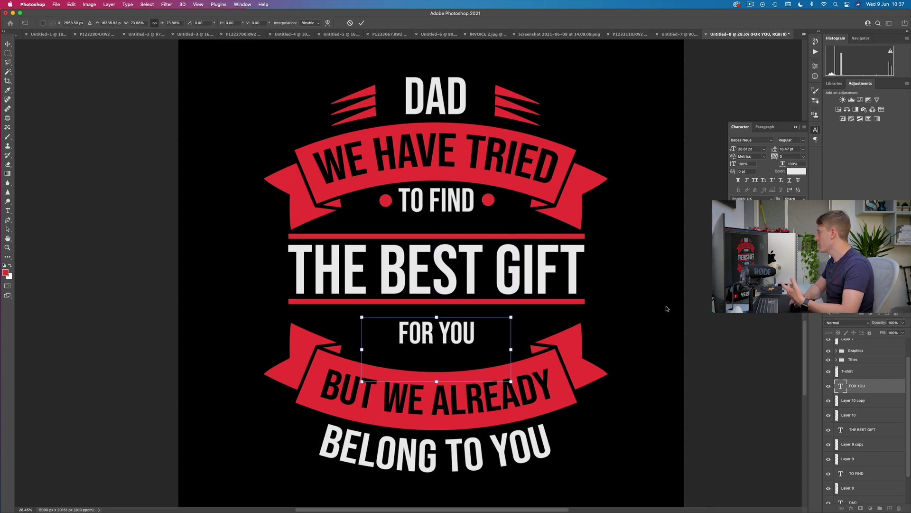
Rename the layers of the two red dots flanking TO FIND as dot 1 and dot 2
click(870, 458)
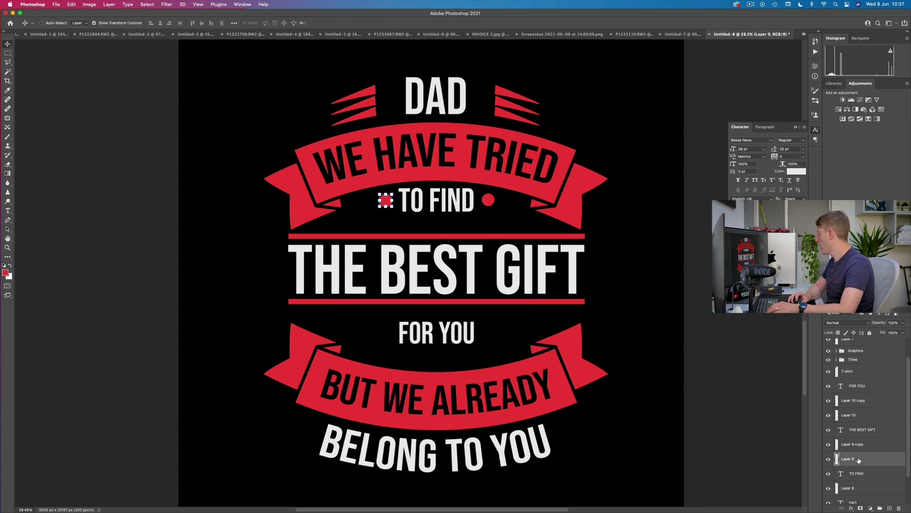
text(dot 1)
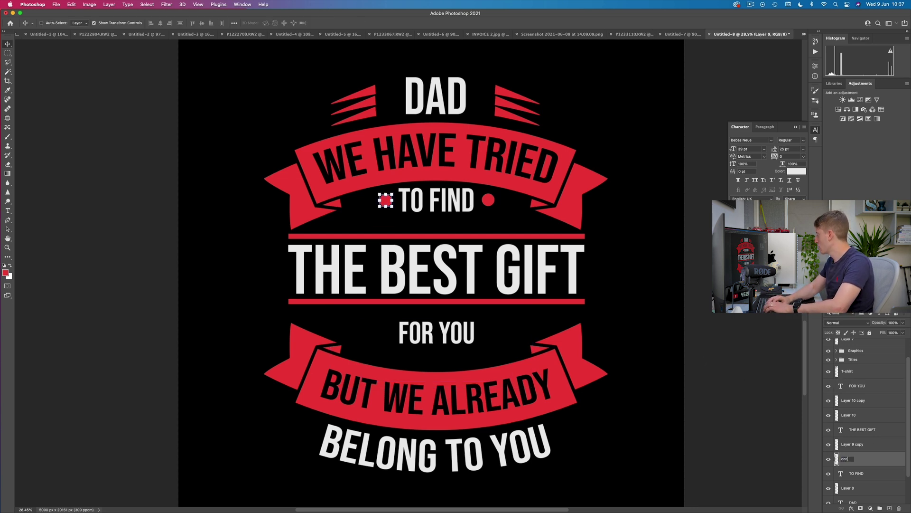
double_click(849, 444)
text(dot 2)
key(Return)
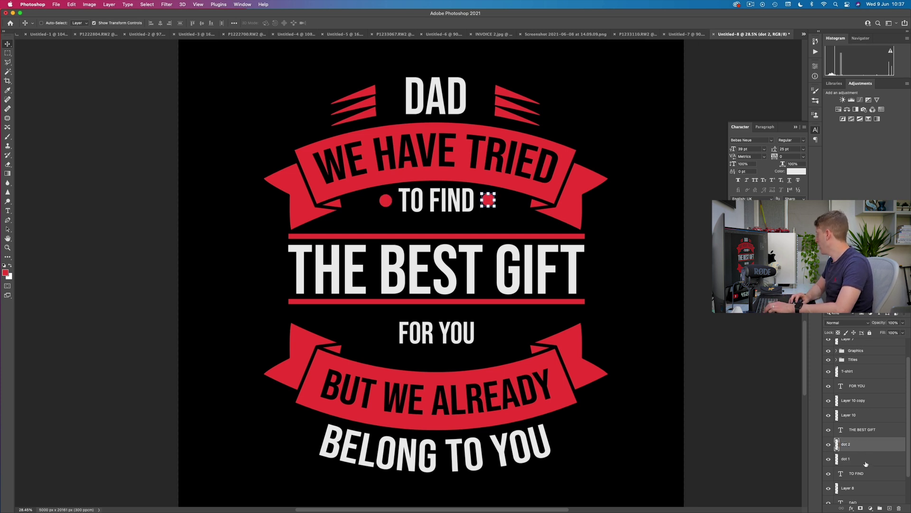
Duplicate dot 1 and dot 2 together and move the copies straight down to flank FOR YOU
shift+click(866, 460)
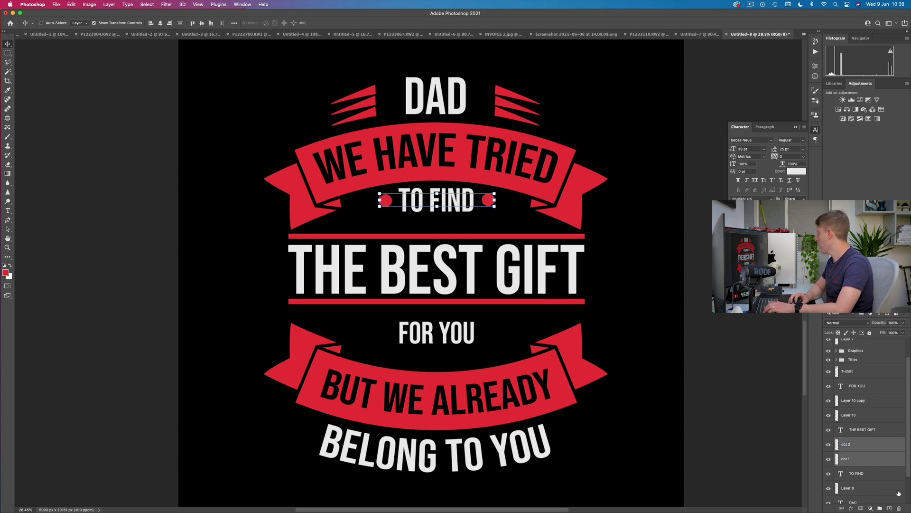
key(super+j)
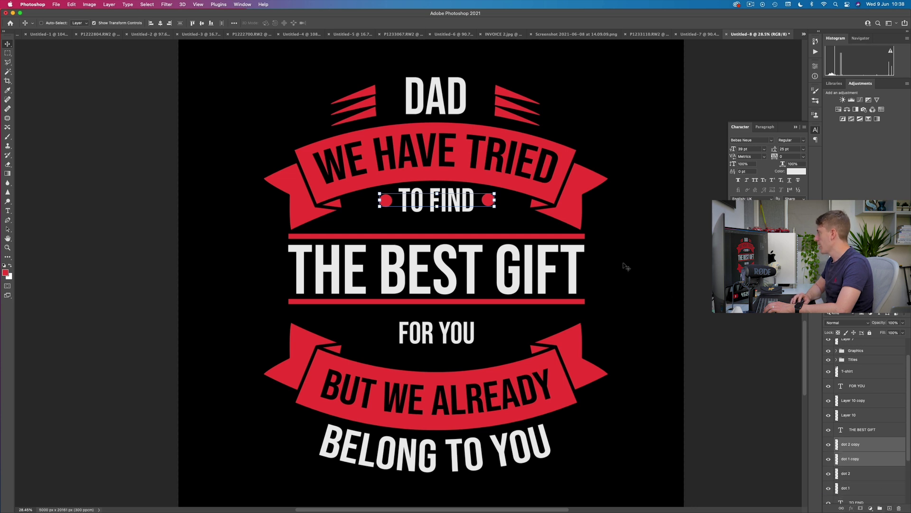
drag(471, 200, 468, 330)
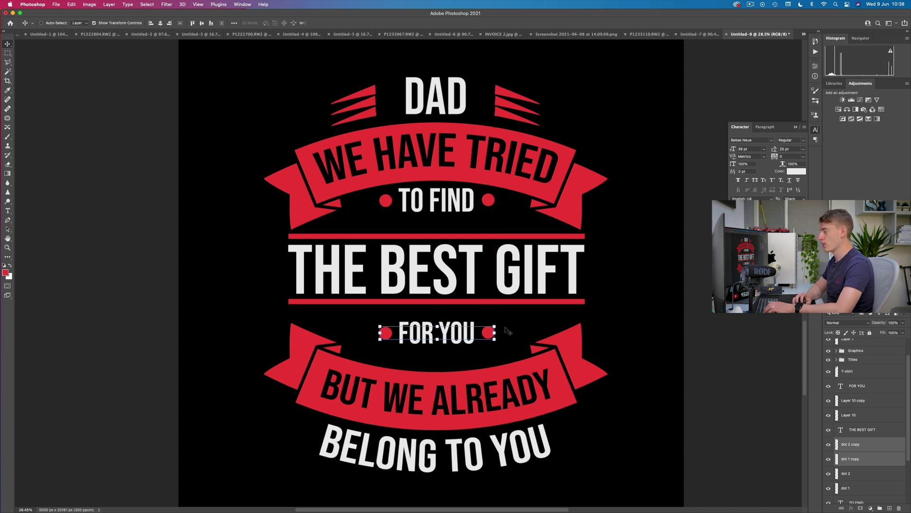
click(881, 473)
scroll(882, 473, up, 2)
scroll(856, 431, down, 5)
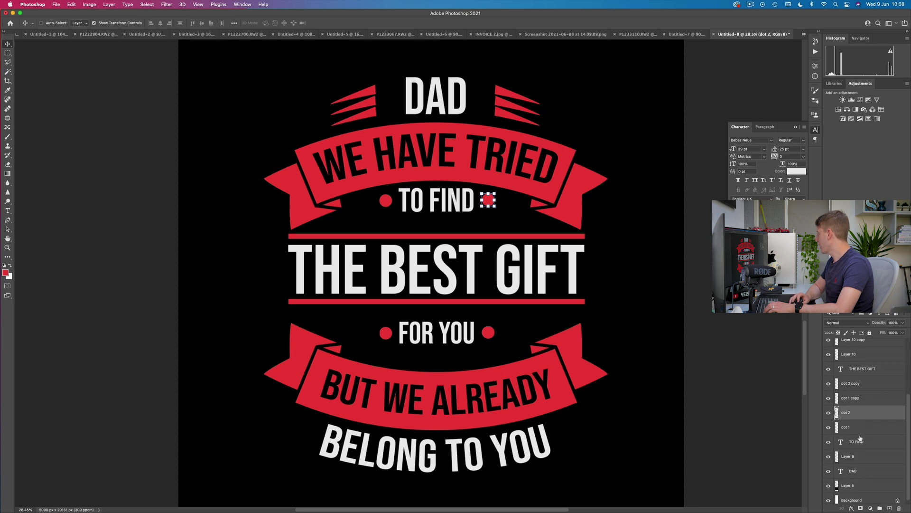
click(854, 453)
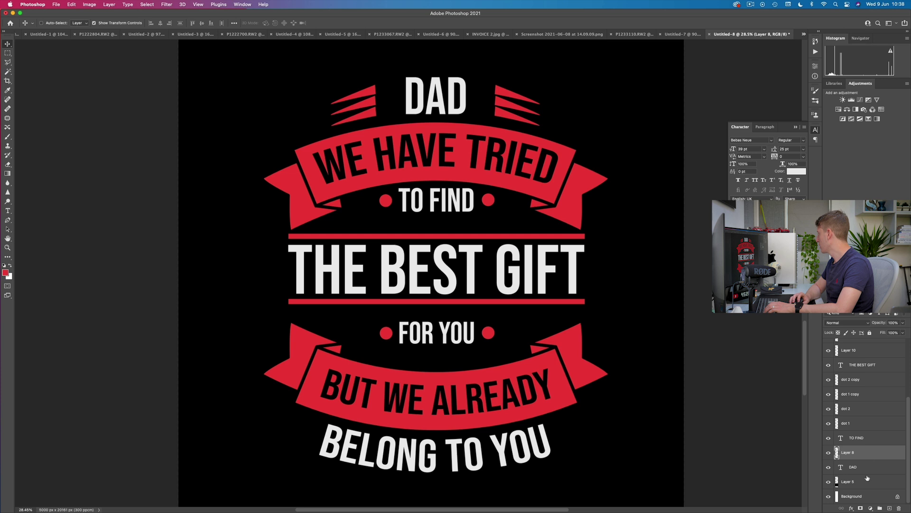
scroll(864, 484, up, 5)
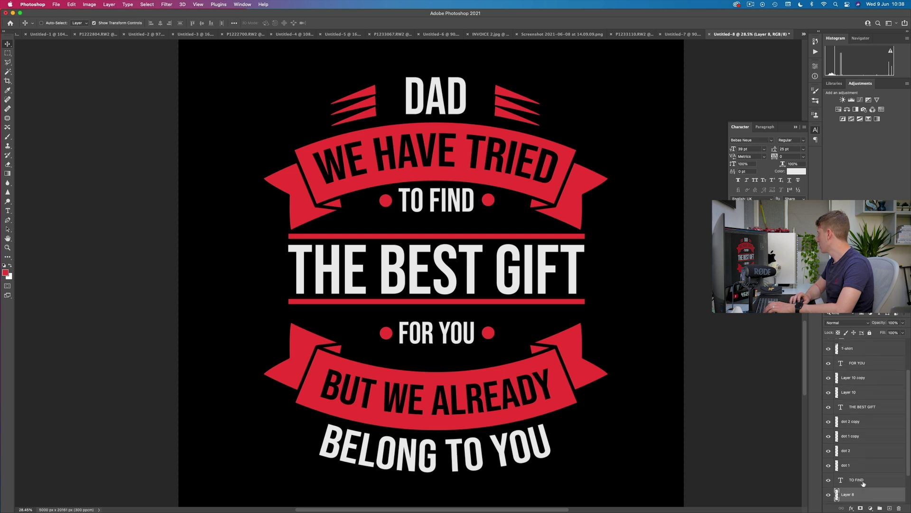
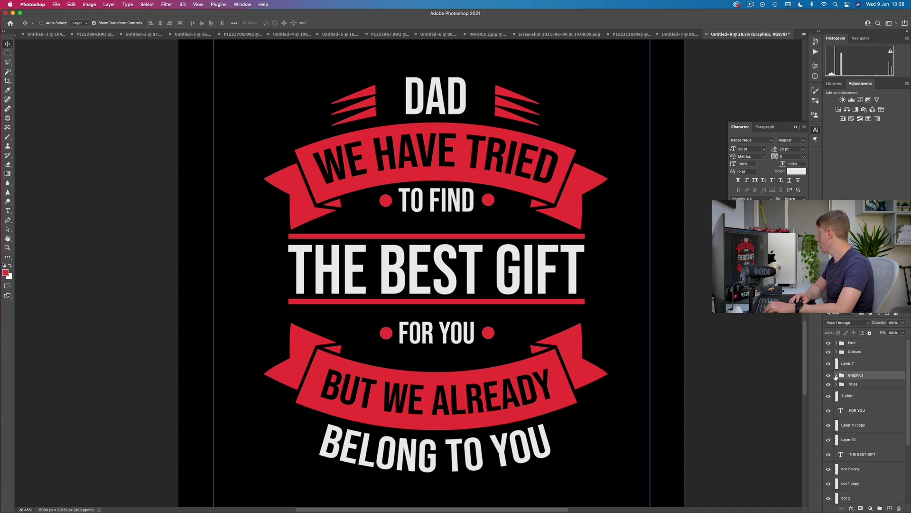
Find the BOTTOM RIBBON layer in the Graphics group and move the ribbon straight up, closer to FOR YOU
click(835, 376)
click(862, 418)
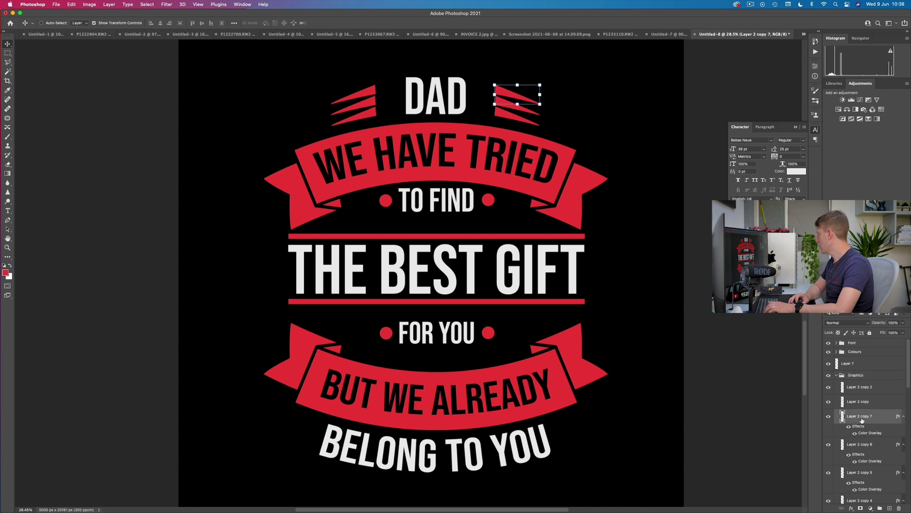
scroll(846, 444, down, 2)
scroll(849, 435, down, 4)
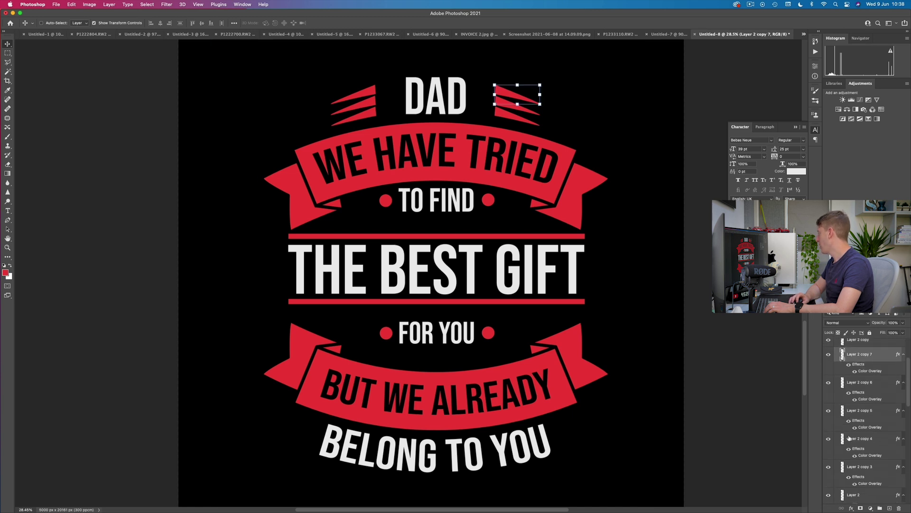
click(826, 452)
click(827, 452)
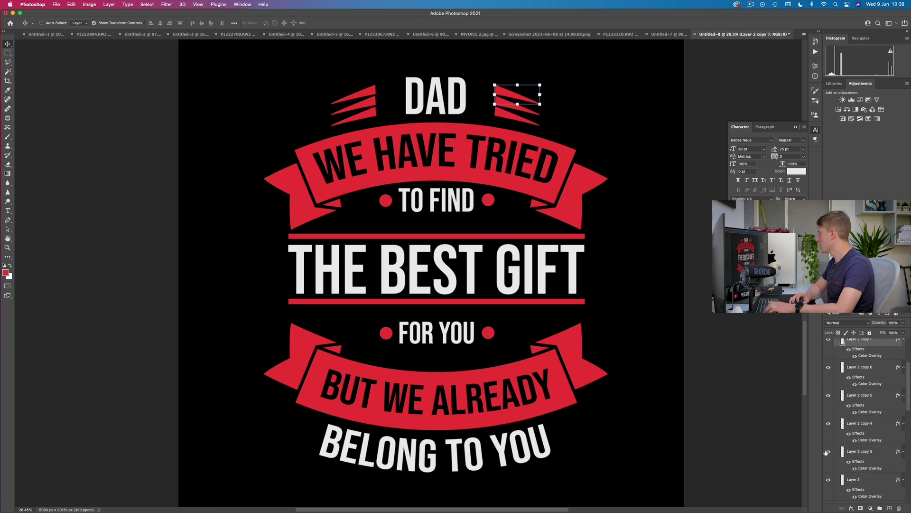
scroll(850, 445, down, 8)
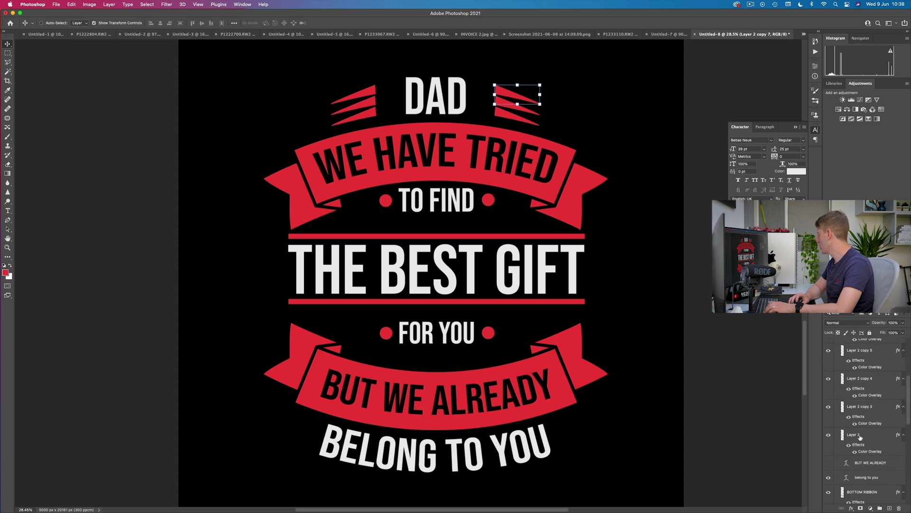
scroll(861, 437, down, 1)
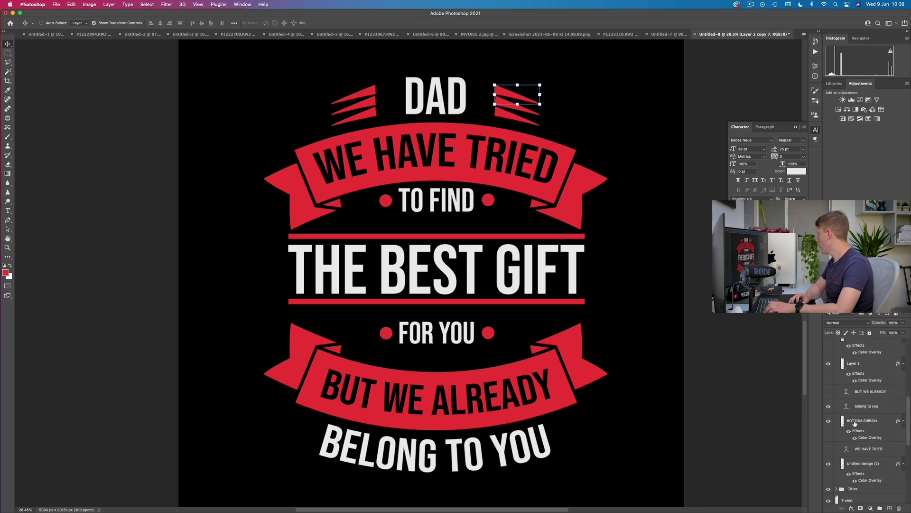
click(858, 422)
drag(443, 398, 443, 386)
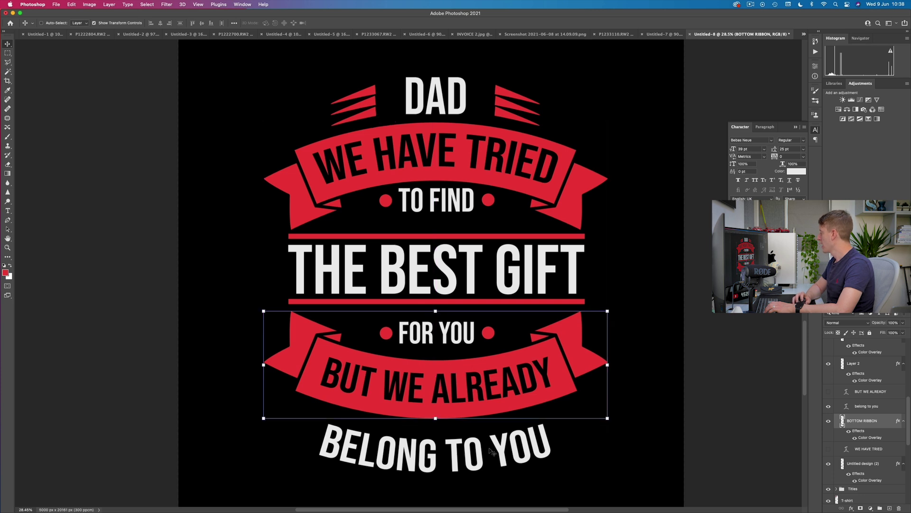
scroll(872, 478, up, 10)
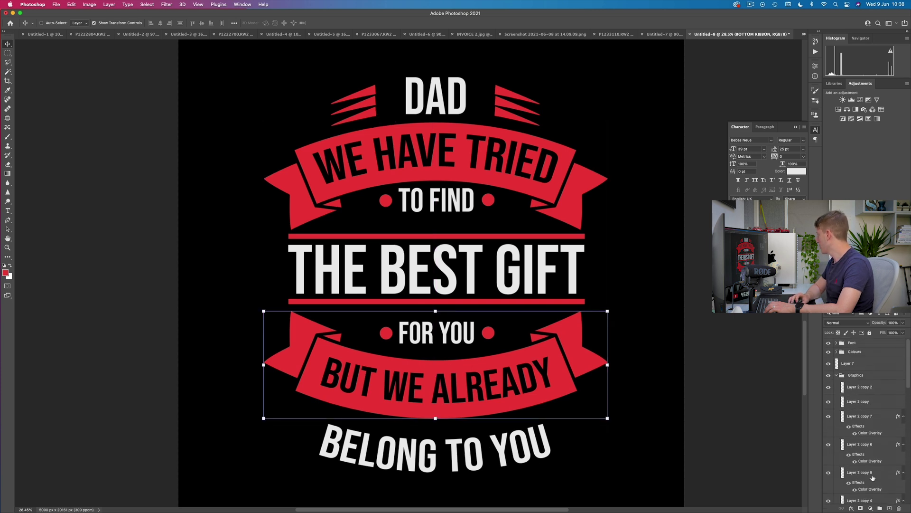
Move the curved BELONG TO YOU text up so it sits just beneath the bottom ribbon
click(838, 376)
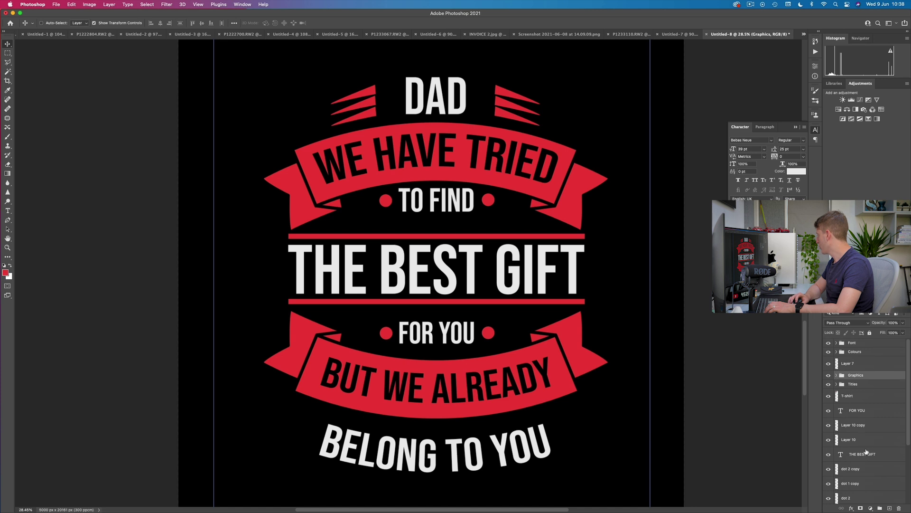
scroll(869, 455, down, 5)
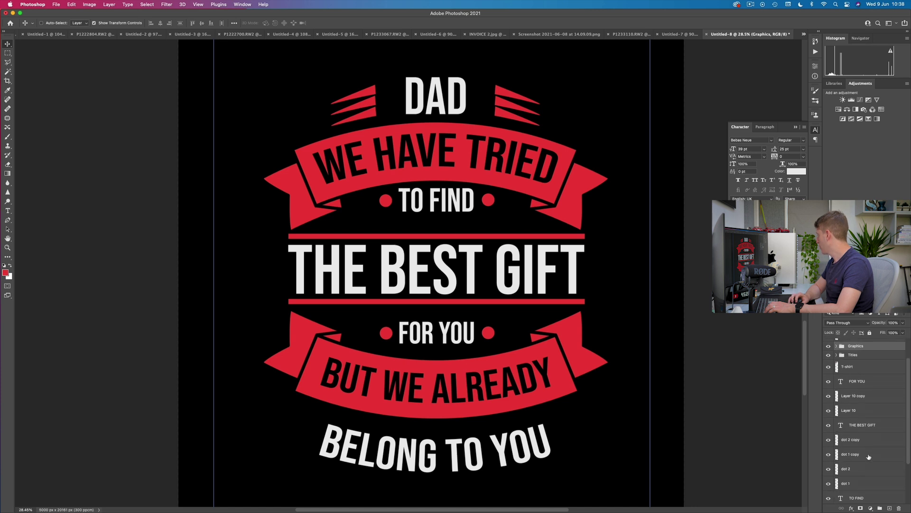
ctrl+click(586, 363)
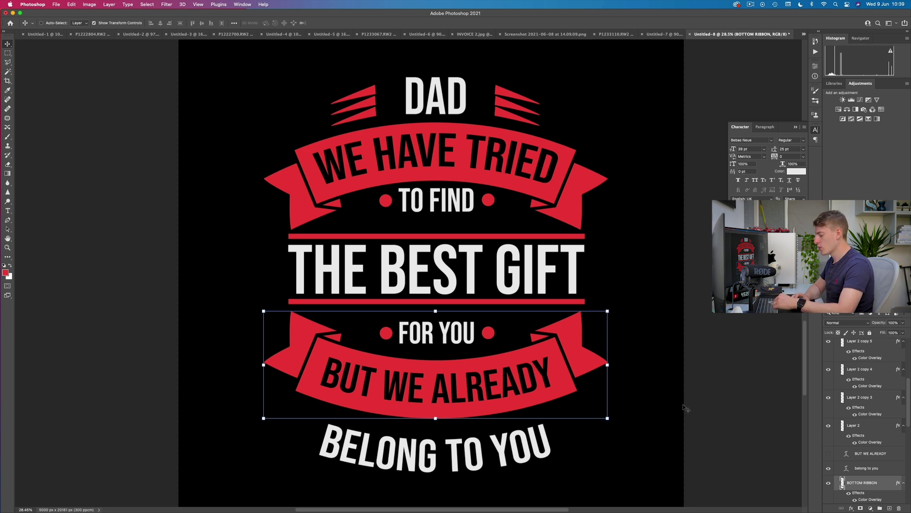
key(ctrl)
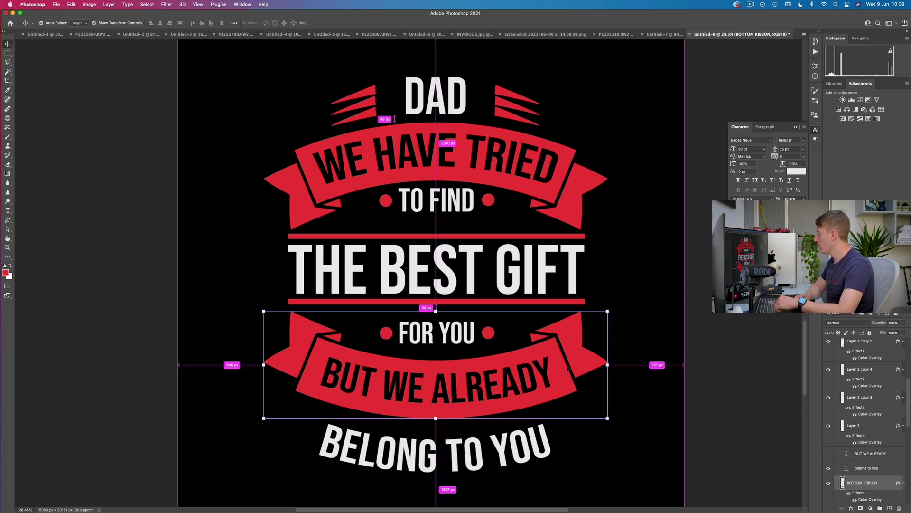
ctrl+click(514, 445)
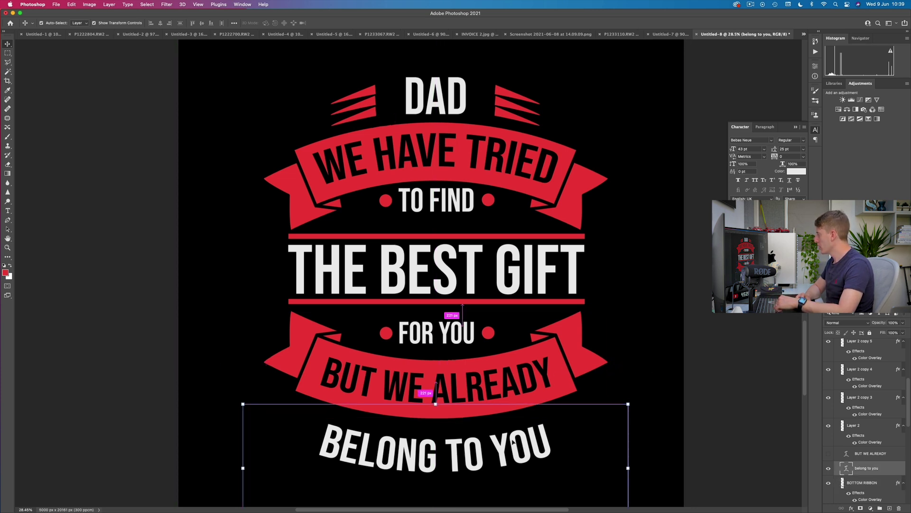
ctrl+click(520, 288)
ctrl+click(538, 183)
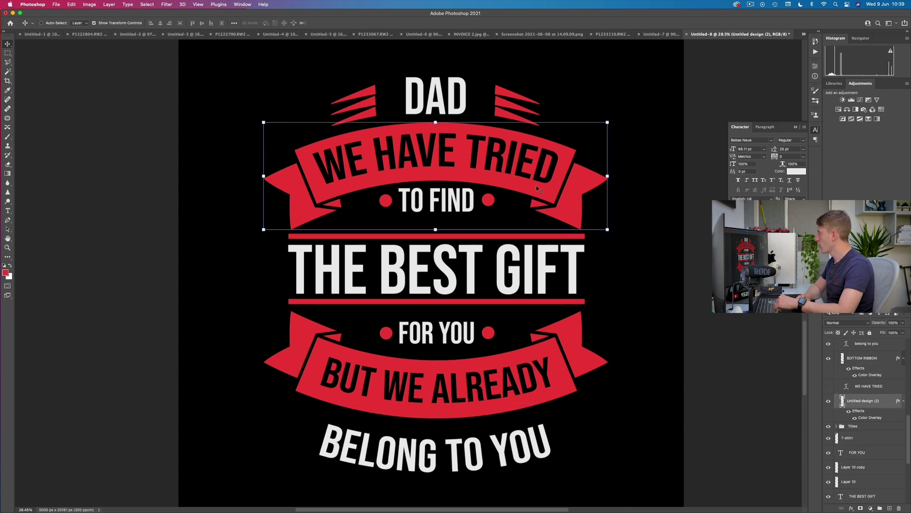
ctrl+click(508, 457)
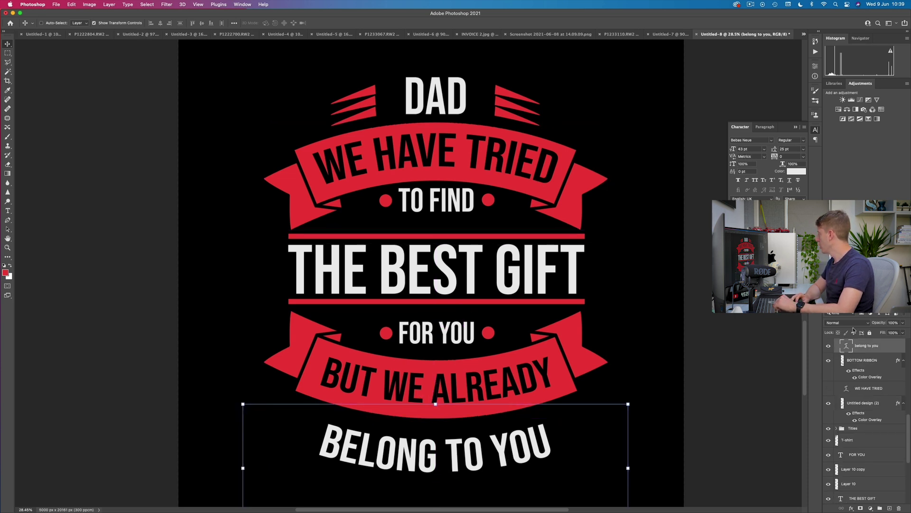
drag(483, 472, 482, 458)
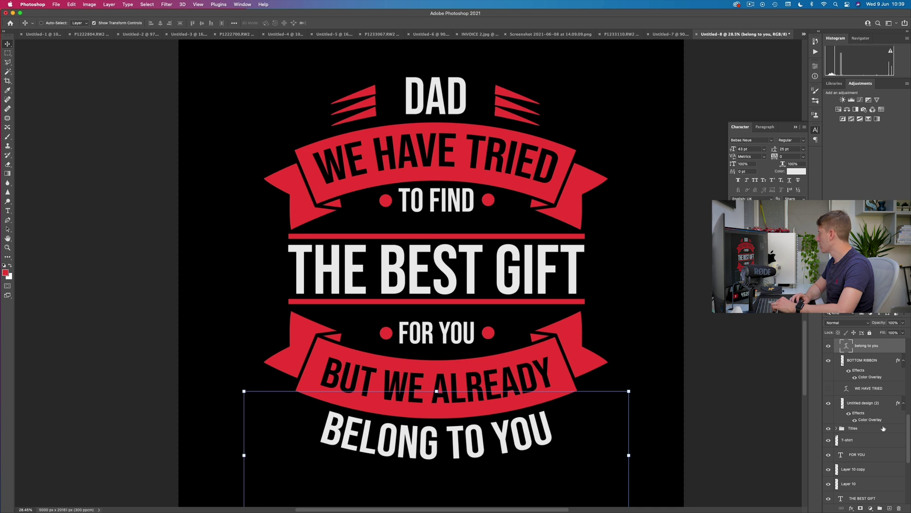
Find and select the layer of the uppermost red wedge to the right of DAD
scroll(851, 437, down, 10)
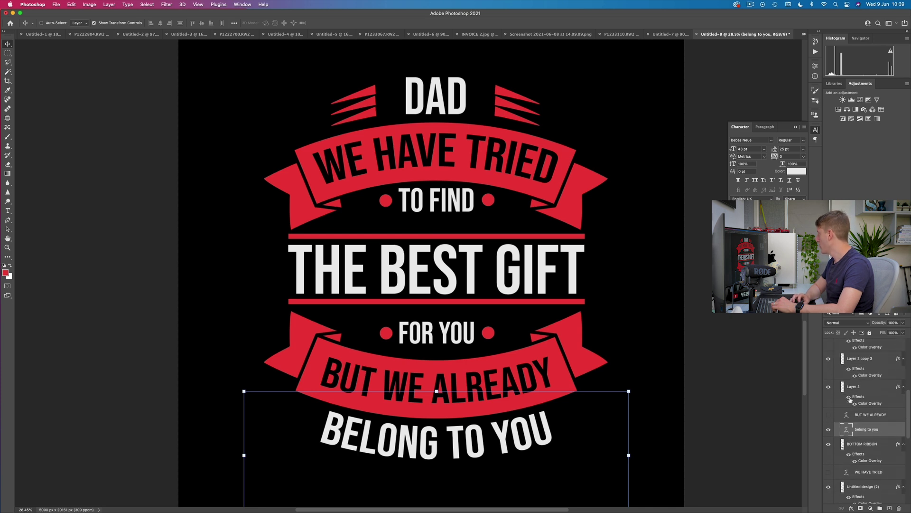
scroll(849, 400, up, 3)
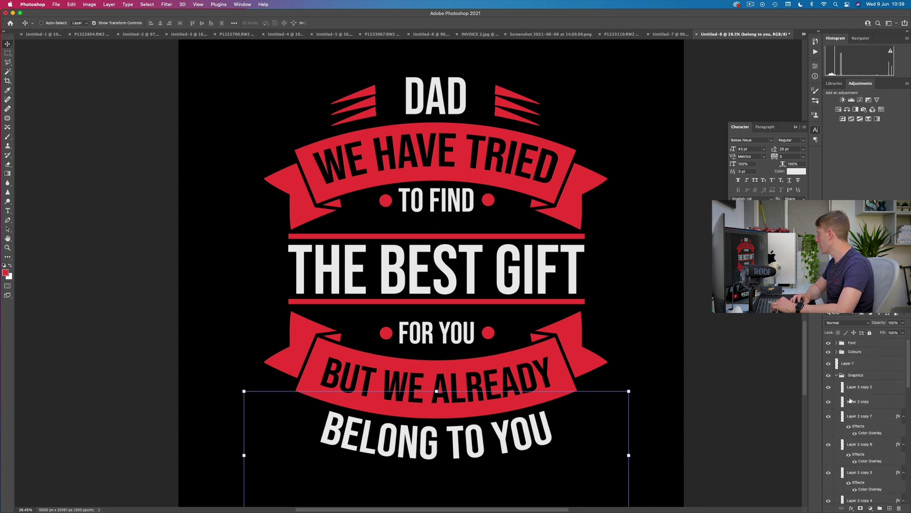
click(859, 387)
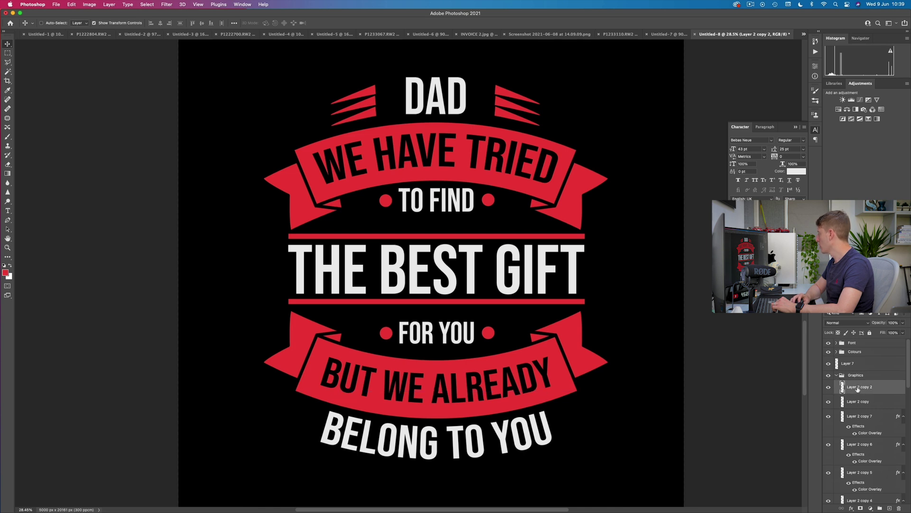
key(c)
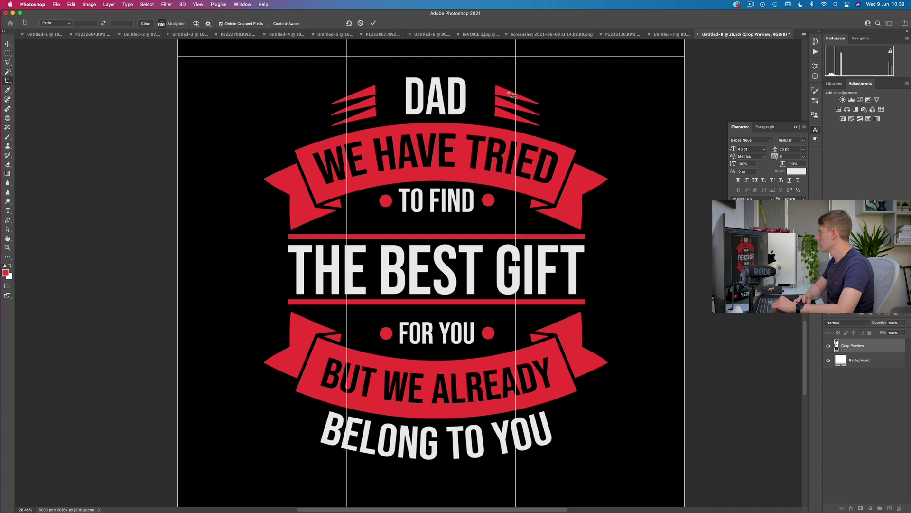
key(v)
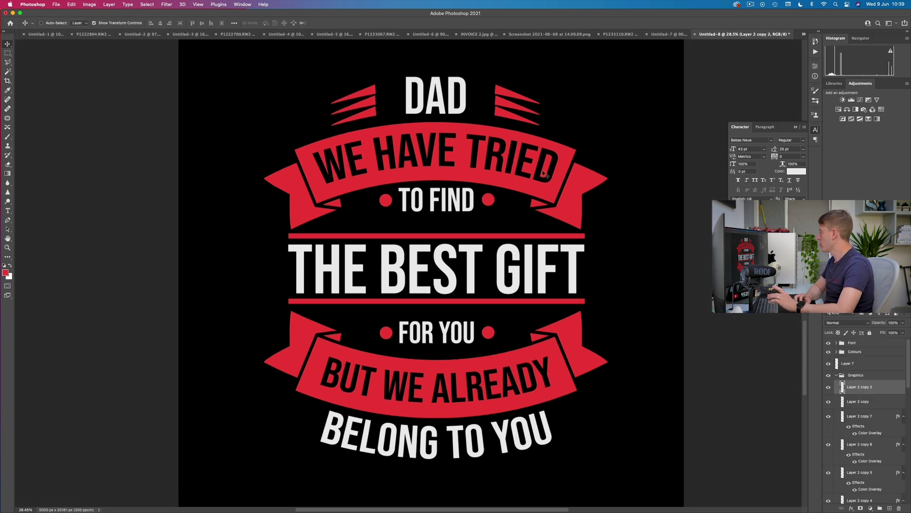
click(505, 93)
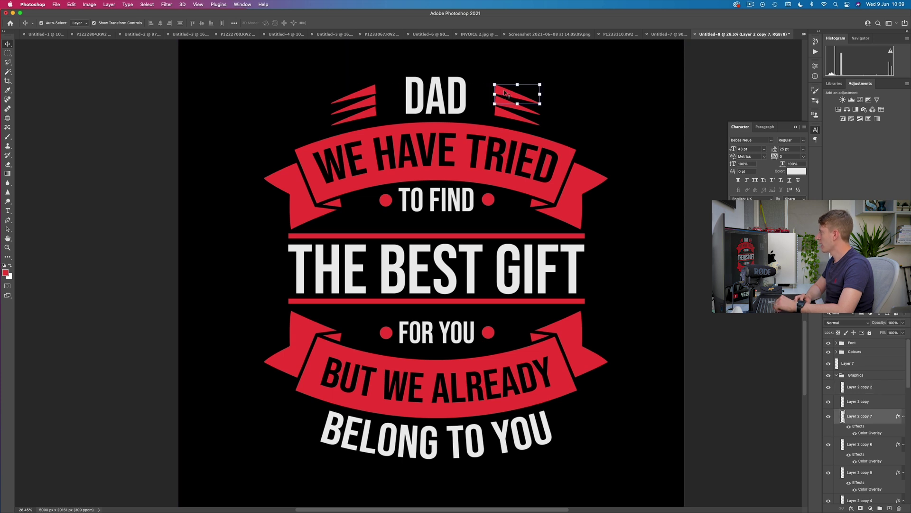
click(507, 93)
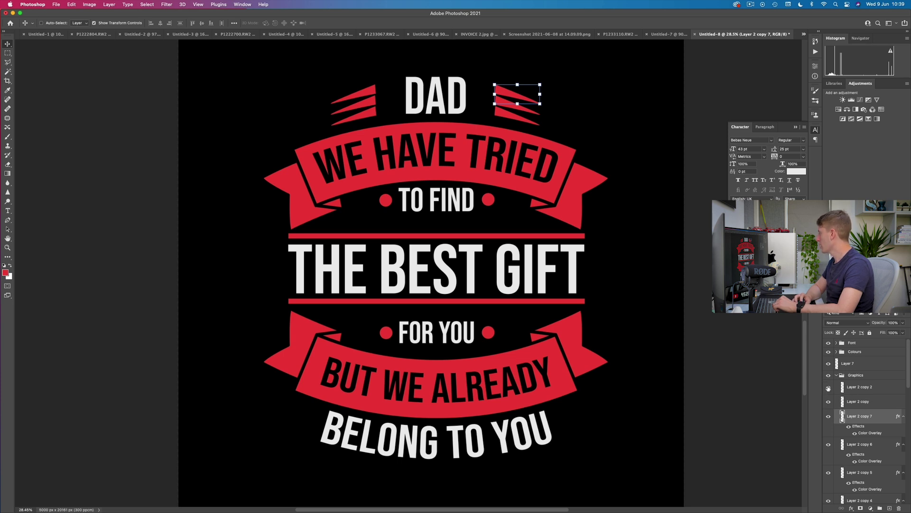
Group all six red wedge layers flanking DAD, Layer 2 copy 7 through Layer 2, and name the group arrows
scroll(892, 447, down, 2)
shift+click(857, 423)
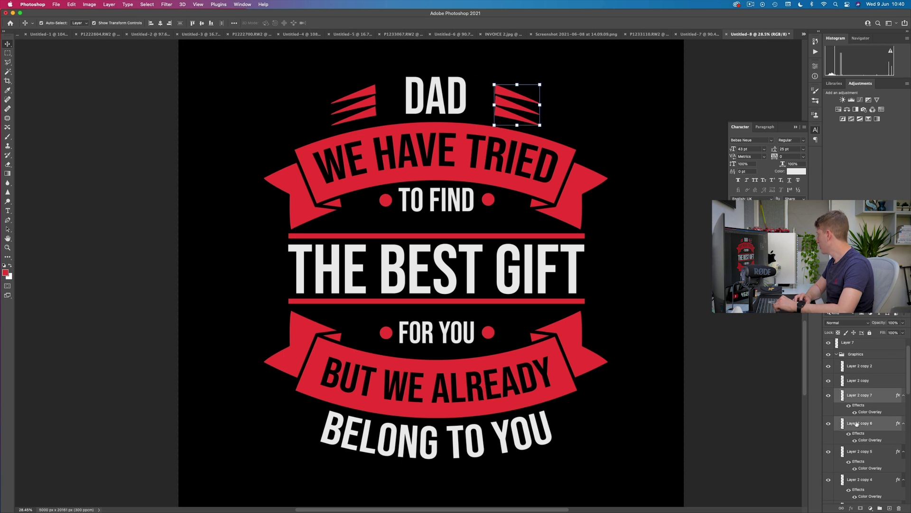
shift+click(872, 451)
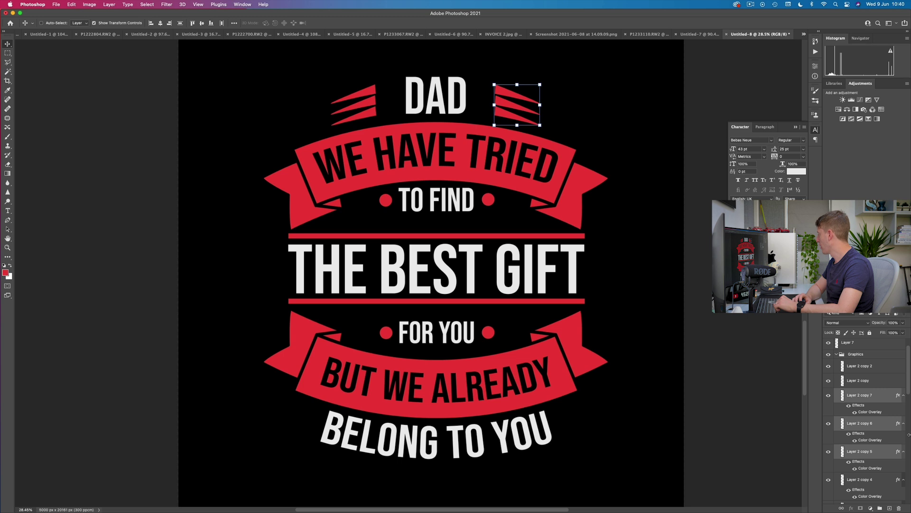
scroll(870, 452, down, 3)
shift+click(860, 415)
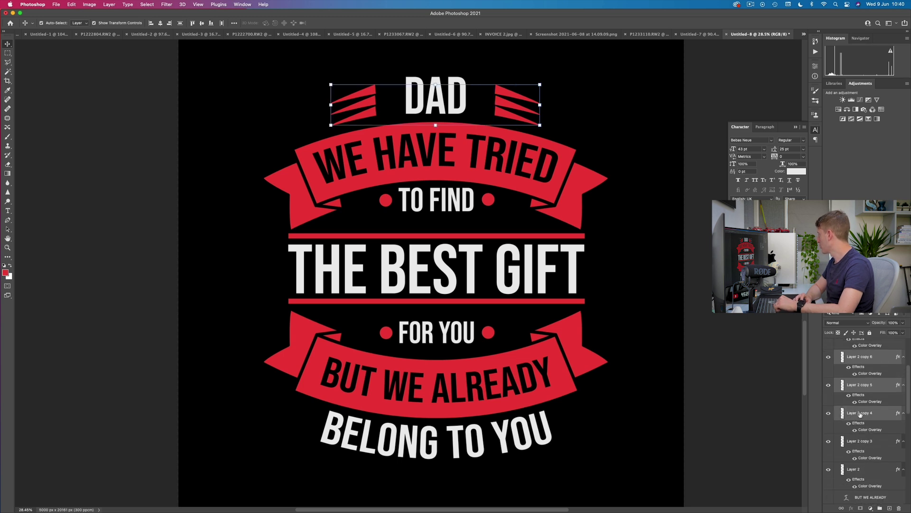
shift+click(865, 442)
shift+click(863, 470)
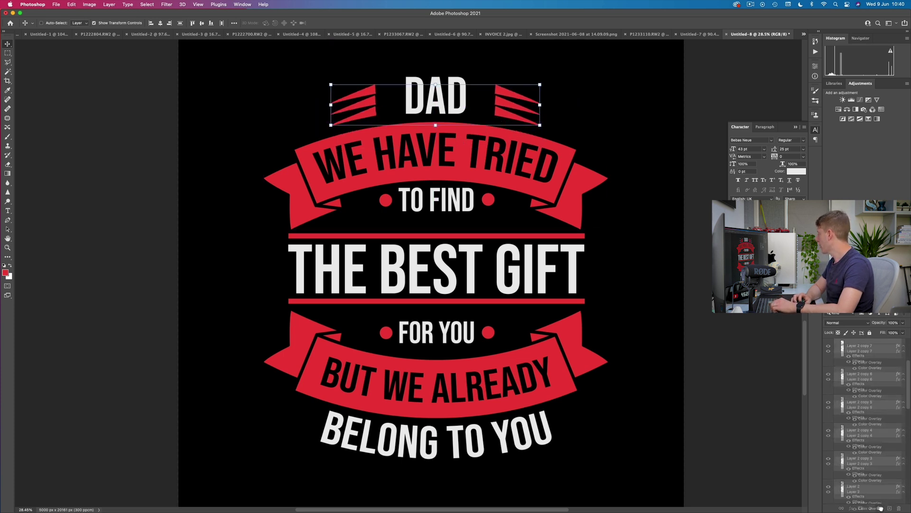
drag(869, 457, 881, 507)
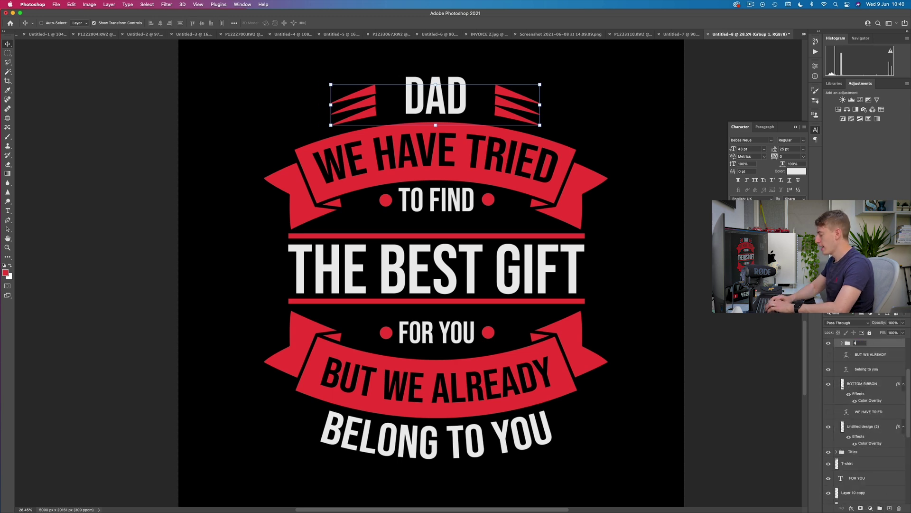
text(arrow)
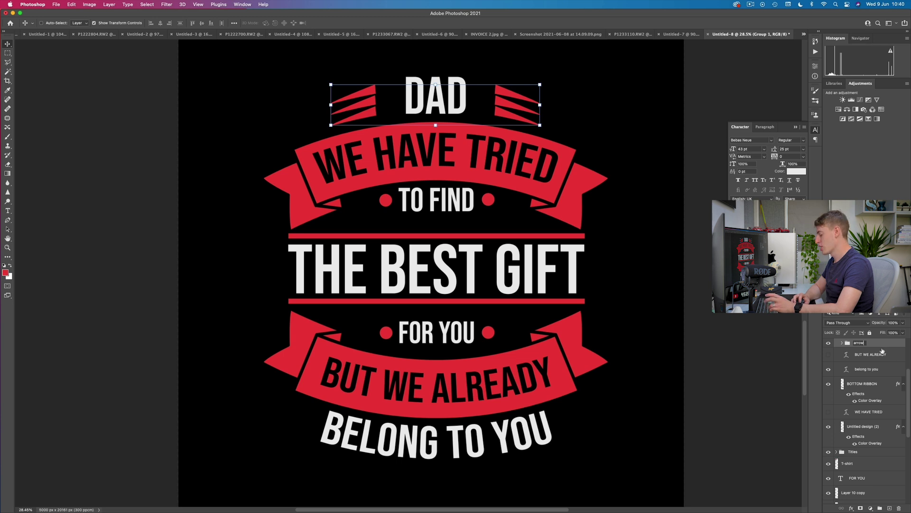
text(s)
key(Return)
Duplicate the arrows group and move the copy straight down onto the BELONG TO YOU line
scroll(880, 355, up, 2)
scroll(880, 355, up, 1)
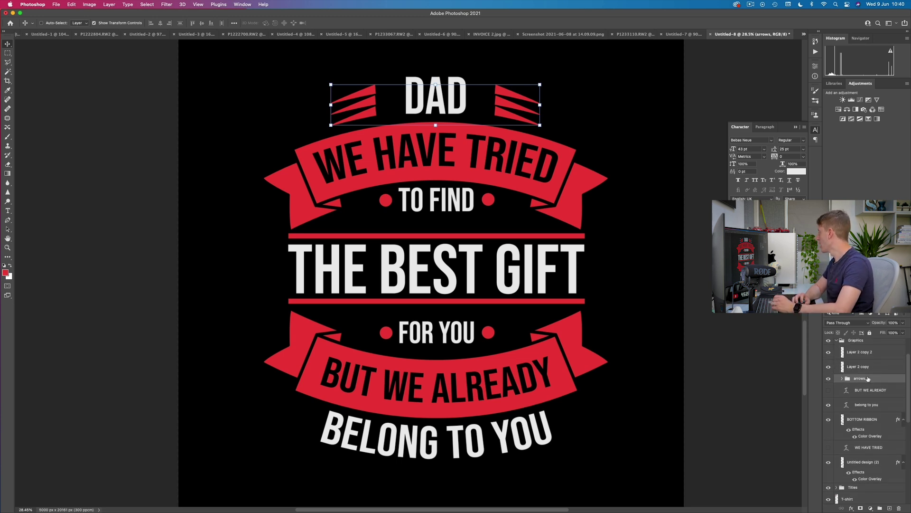
drag(888, 506, 888, 506)
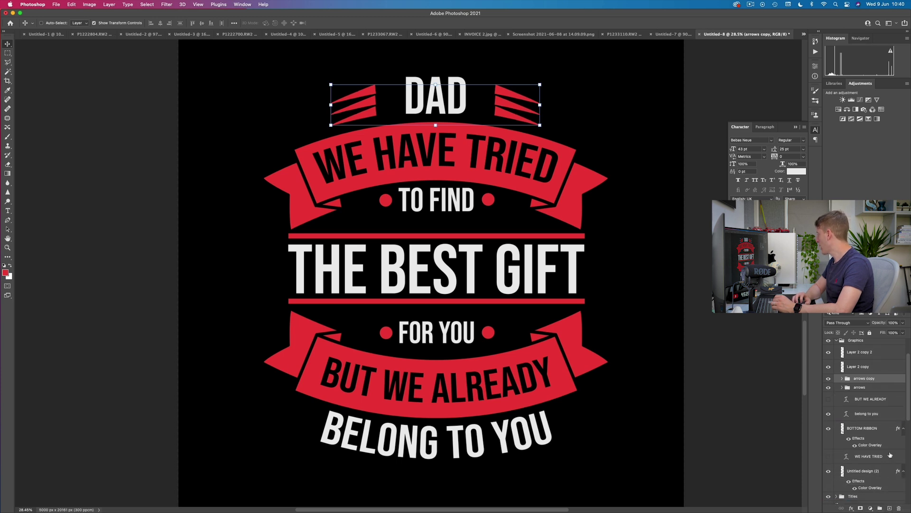
drag(492, 109, 489, 444)
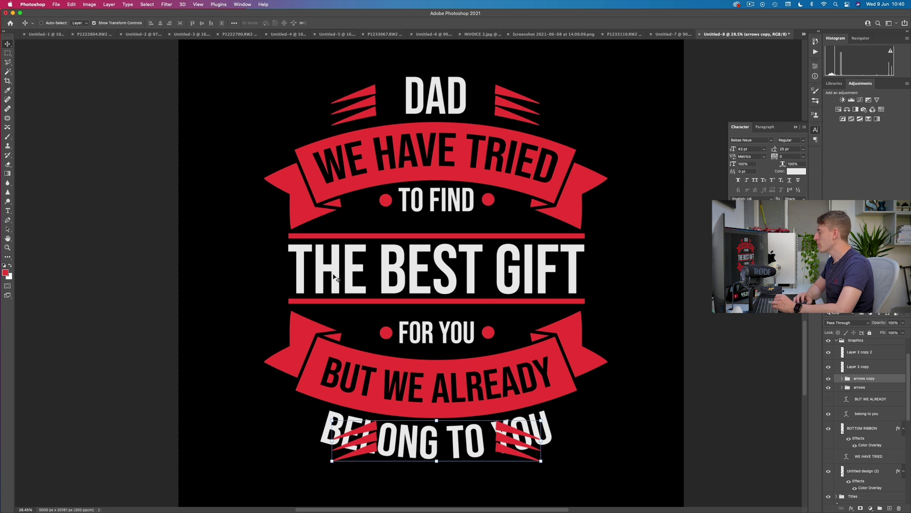
Rotate the arrows copy group by about 180° and shift it slightly up and to the left over BELONG TO YOU
drag(541, 412, 293, 477)
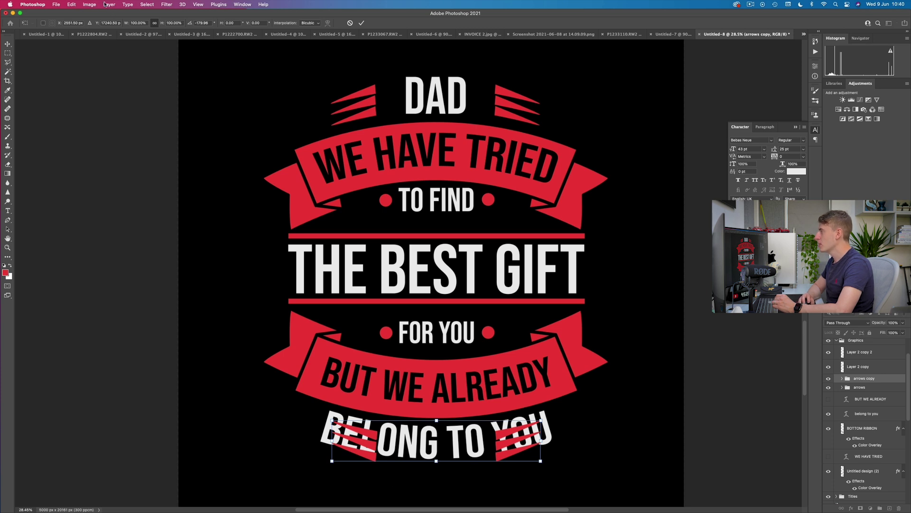
click(359, 23)
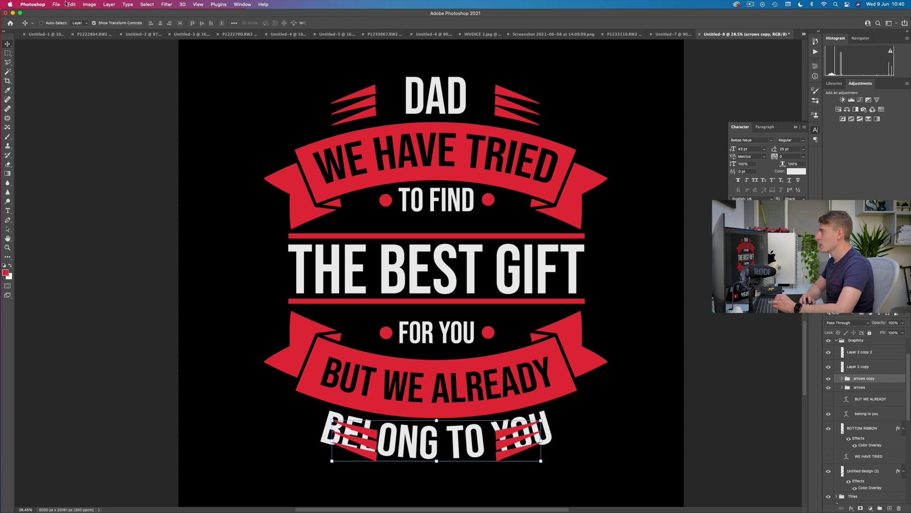
click(65, 4)
mouse_move(71, 5)
mouse_move(114, 162)
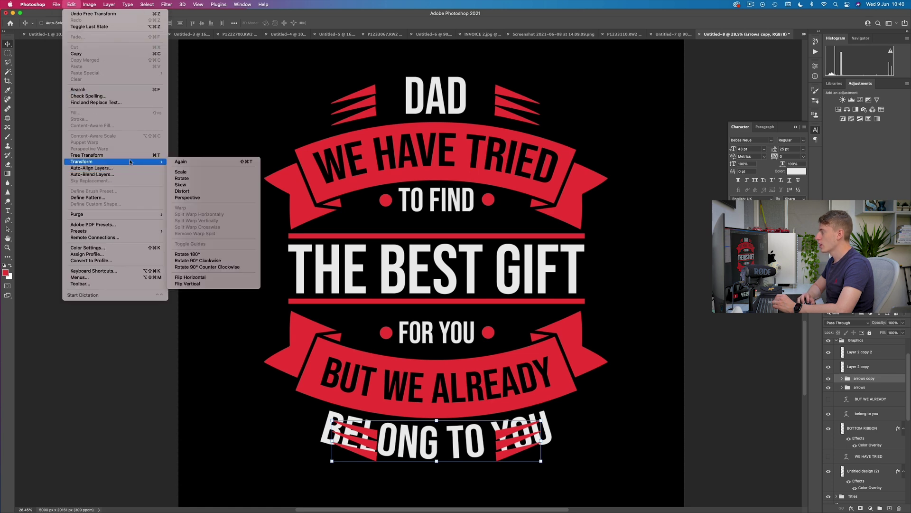
click(621, 401)
mouse_move(524, 433)
mouse_down()
mouse_move(528, 443)
mouse_move(458, 439)
mouse_move(512, 434)
mouse_up()
Rotate the three left wedges of the arrows copy about 15°, scale them to about 75%, and place them left of BELONG
click(842, 378)
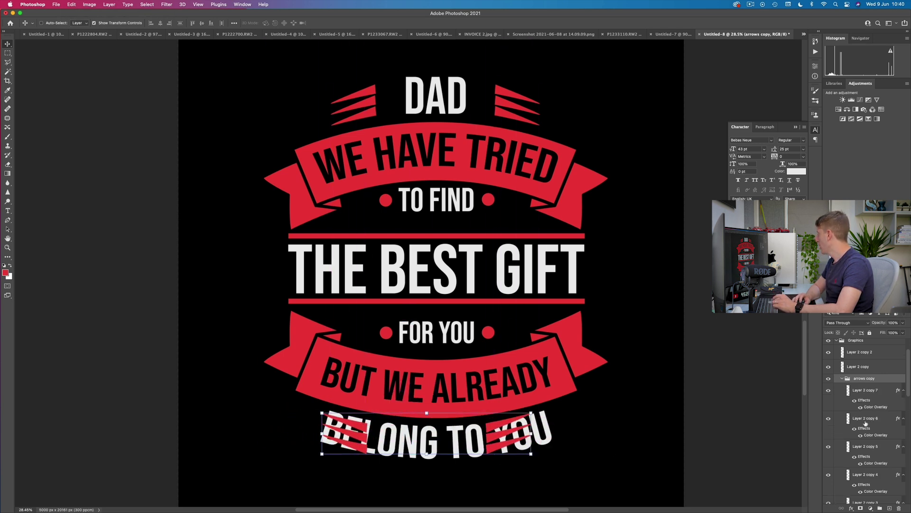
click(866, 387)
shift+click(869, 417)
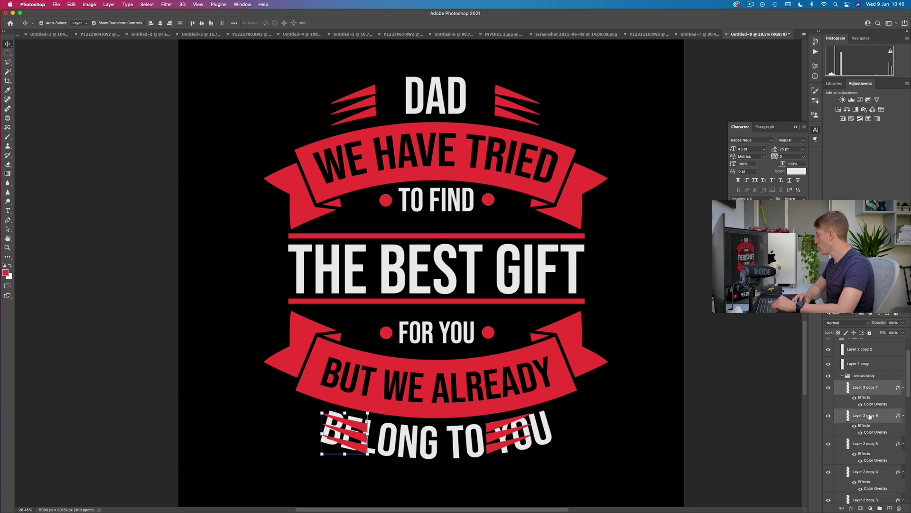
shift+click(865, 446)
drag(368, 402, 317, 411)
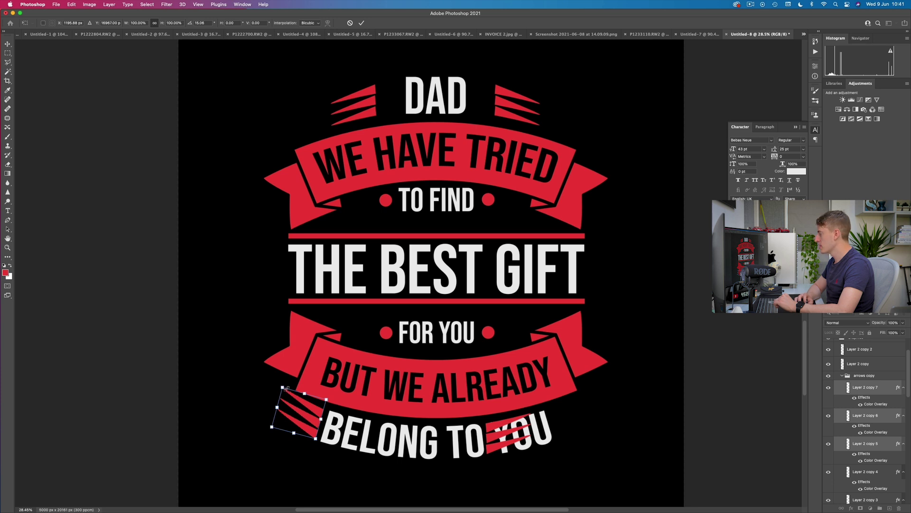
drag(281, 384, 299, 420)
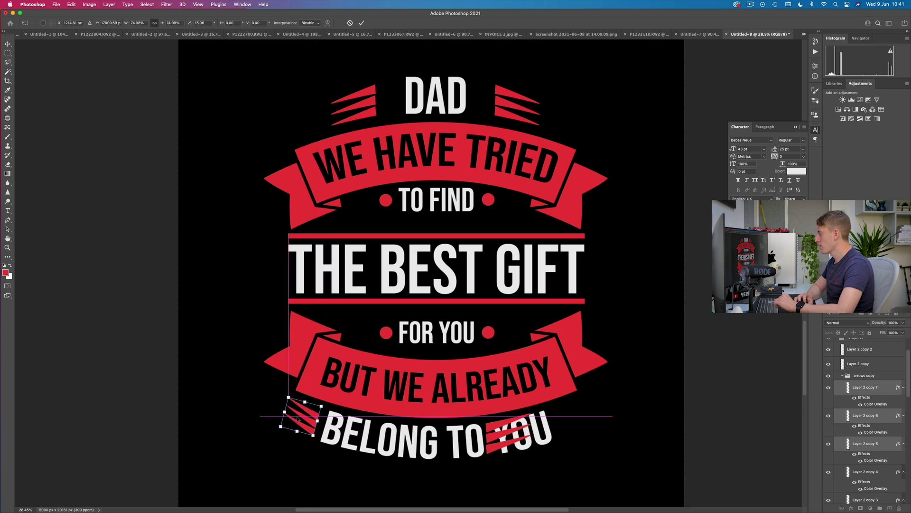
click(361, 23)
Tilt and shrink the three right wedges of the arrows copy to mirror the left set, and place them right of YOU
scroll(841, 449, down, 2)
click(864, 448)
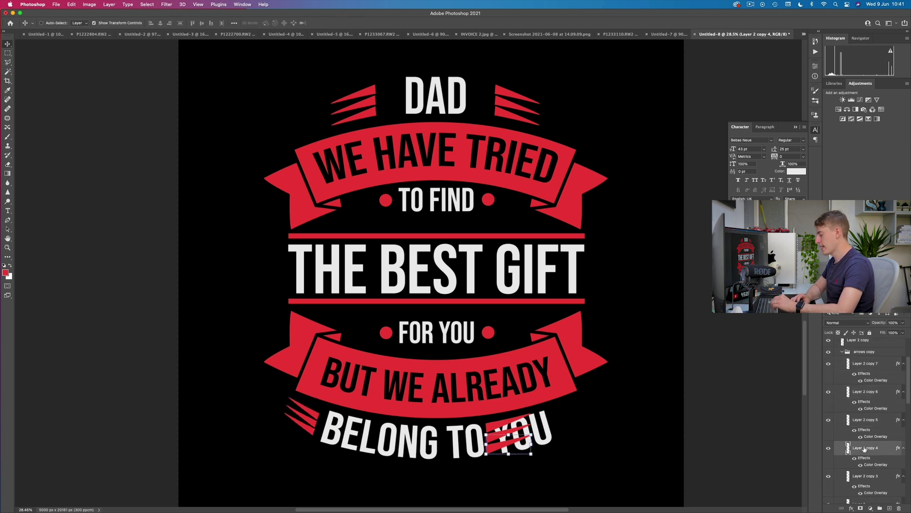
scroll(866, 455, down, 1)
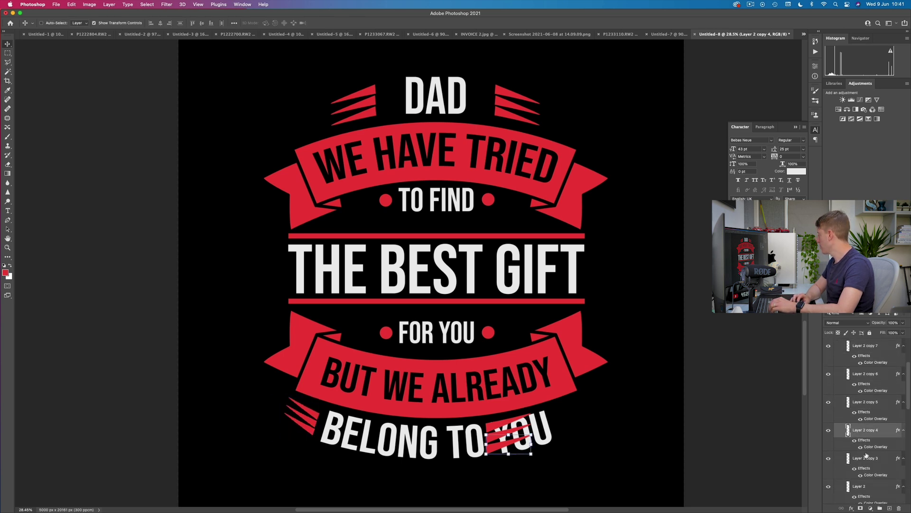
shift+click(873, 488)
drag(517, 431, 573, 416)
mouse_move(574, 414)
mouse_down()
mouse_move(588, 394)
mouse_move(586, 411)
mouse_up()
click(361, 22)
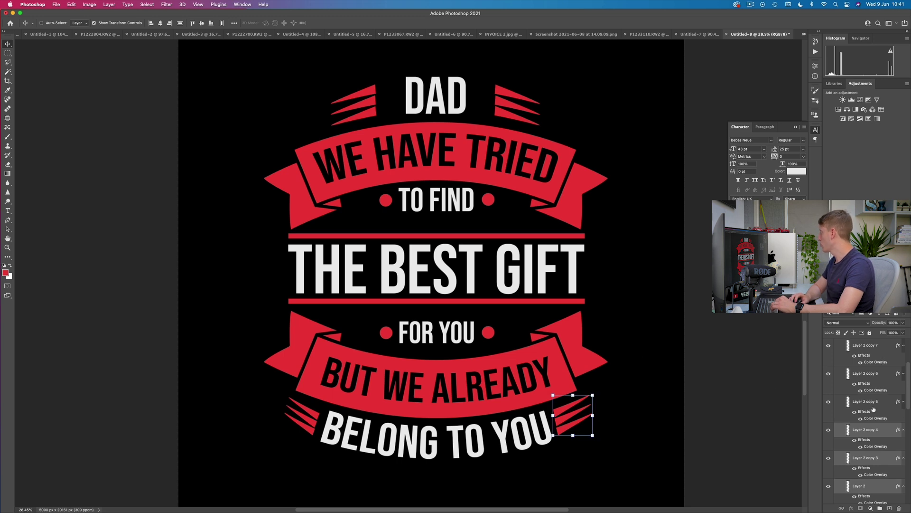
scroll(873, 409, down, 10)
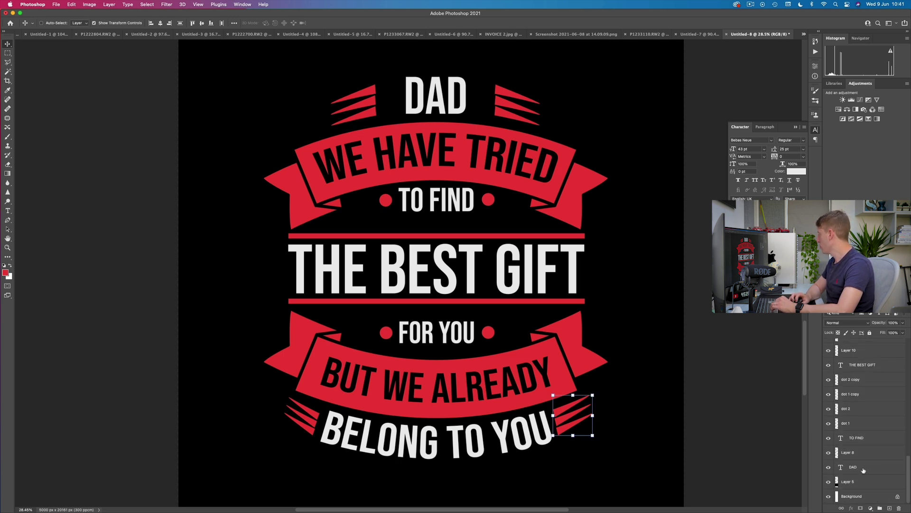
Collapse the Graphics group in the layer stack
click(851, 486)
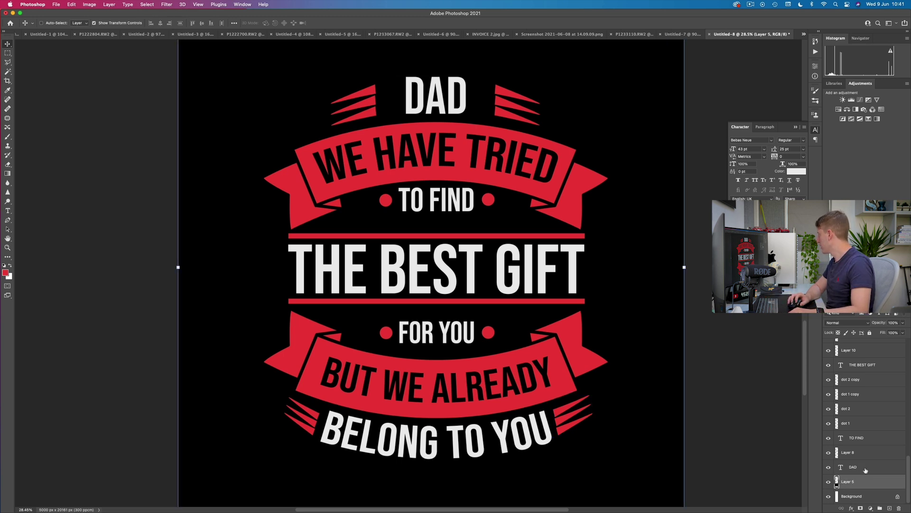
scroll(865, 470, up, 6)
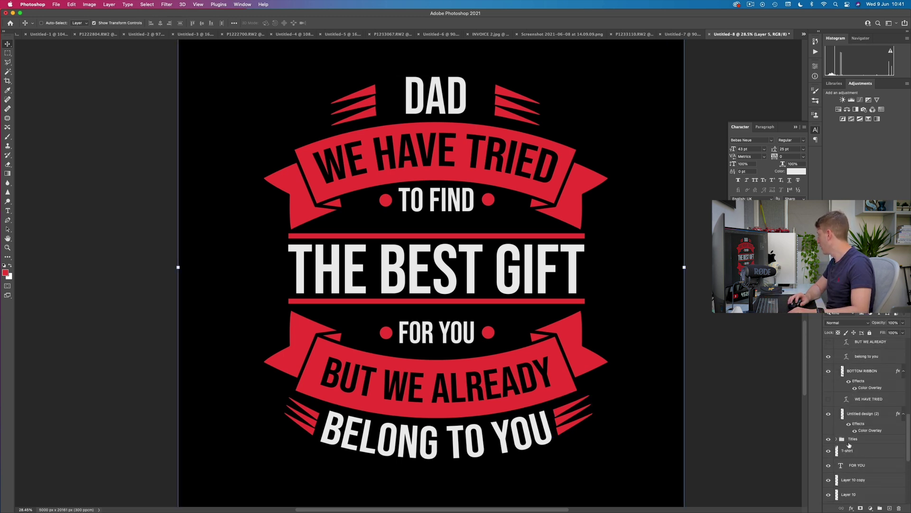
scroll(851, 437, up, 10)
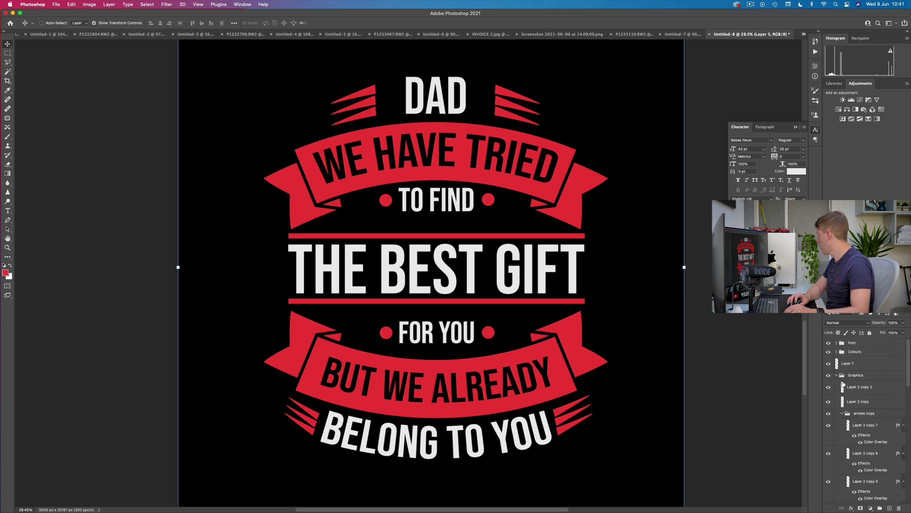
click(838, 375)
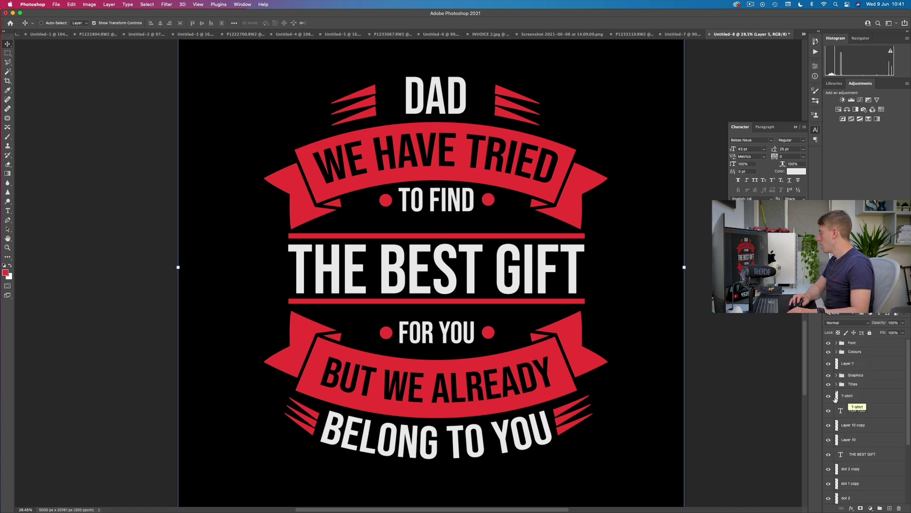
scroll(663, 378, down, 5)
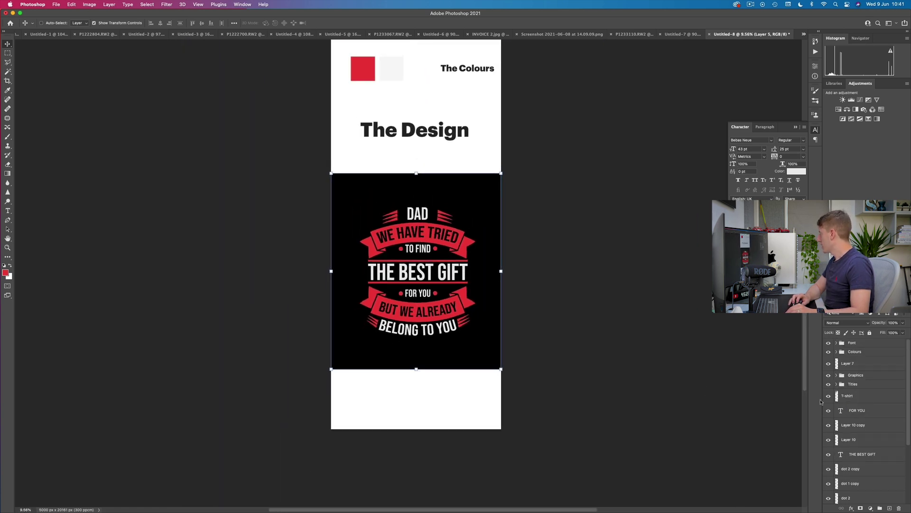
Move the T-shirt reference picture down to the lower right of the black design area, overlapping its bottom edge
click(871, 402)
scroll(549, 287, up, 10)
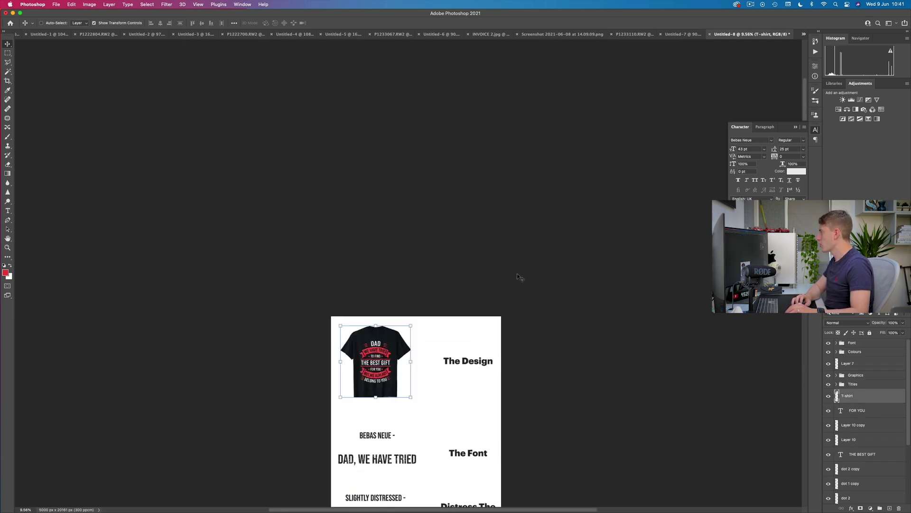
drag(371, 303, 446, 481)
scroll(423, 342, up, 5)
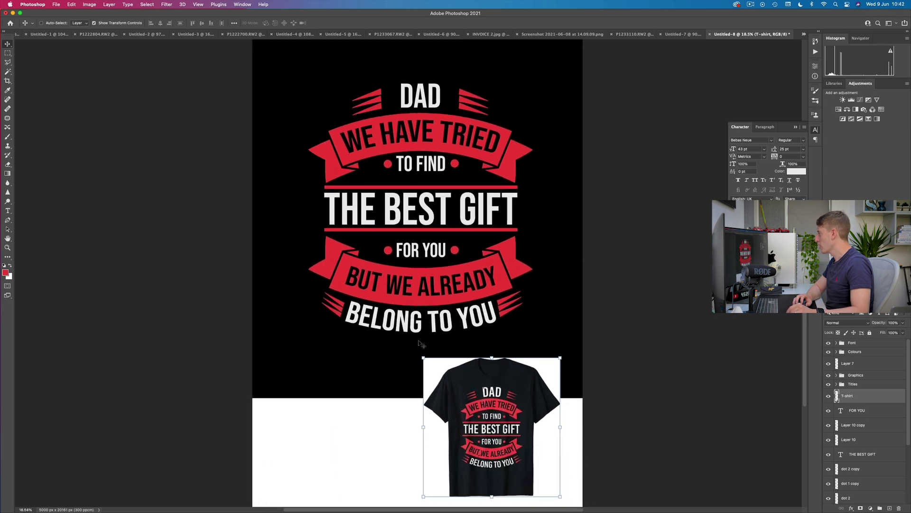
scroll(459, 348, up, 1)
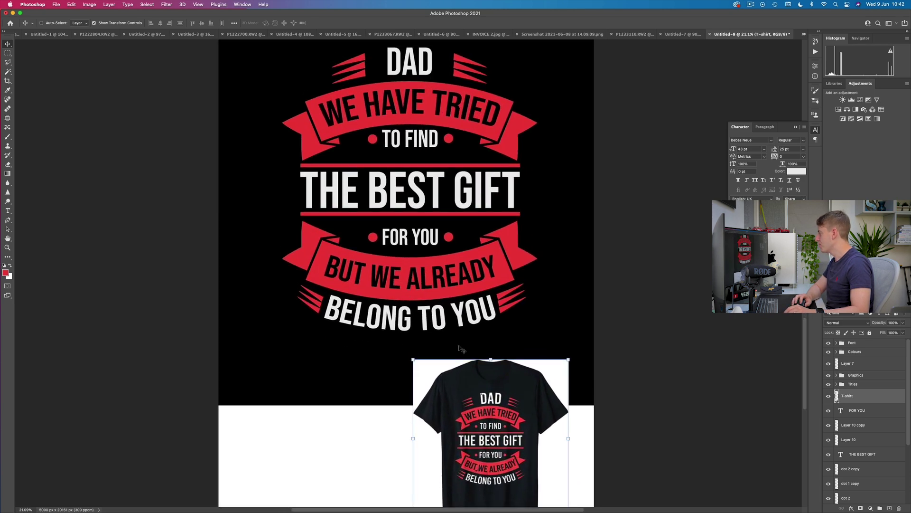
scroll(460, 349, down, 3)
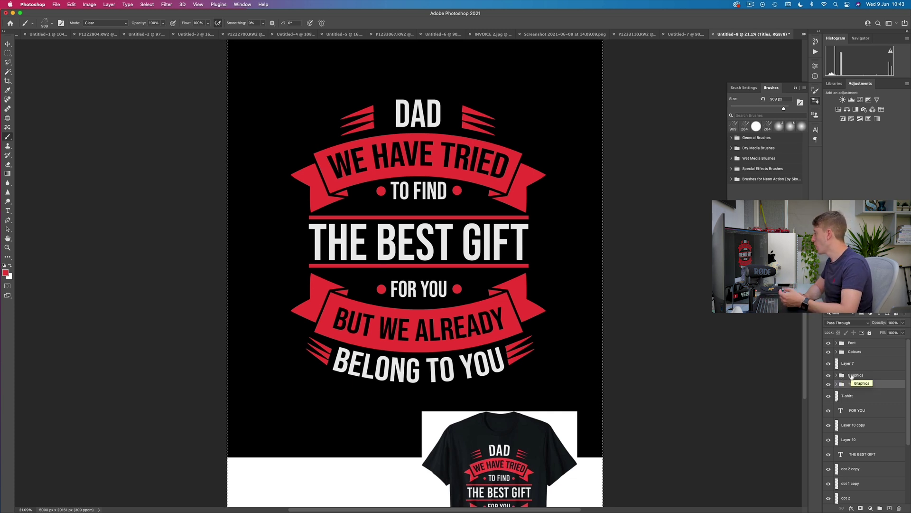
Toggle the Graphics group's visibility off and on to check which design elements it contains
click(852, 376)
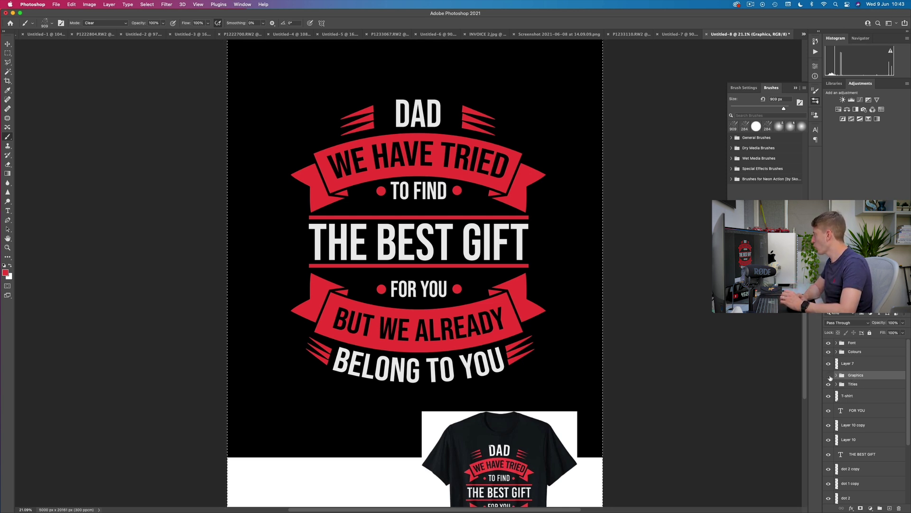
click(829, 376)
click(830, 376)
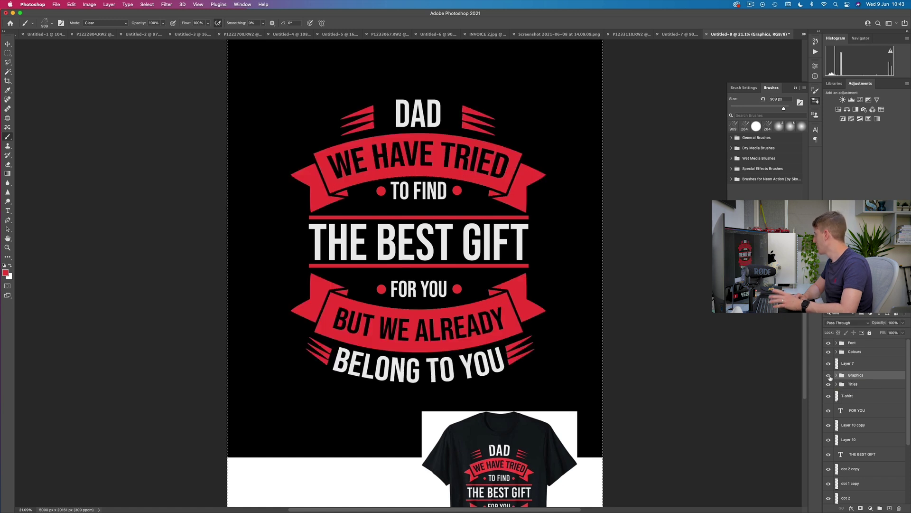
click(829, 376)
click(829, 376)
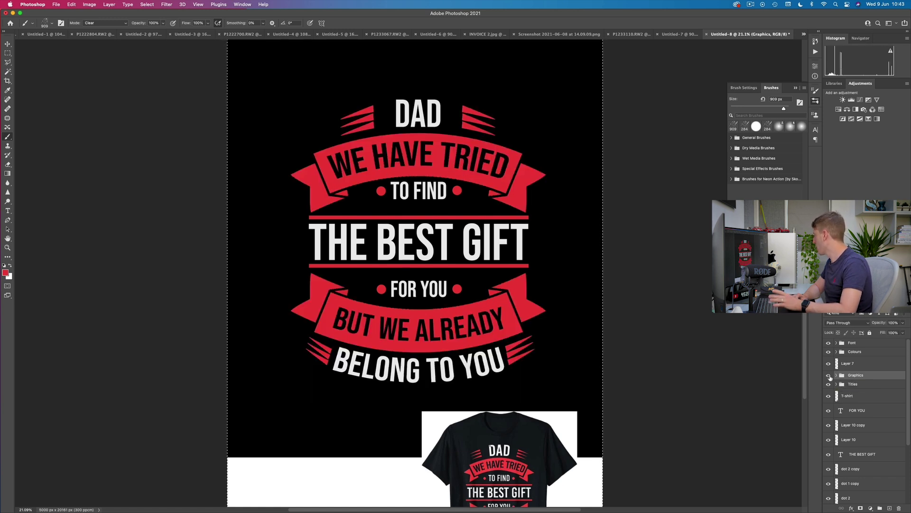
Move the four dot layers, dot 1, dot 2 and their copies, into the Graphics group
scroll(878, 476, down, 1)
double_click(851, 469)
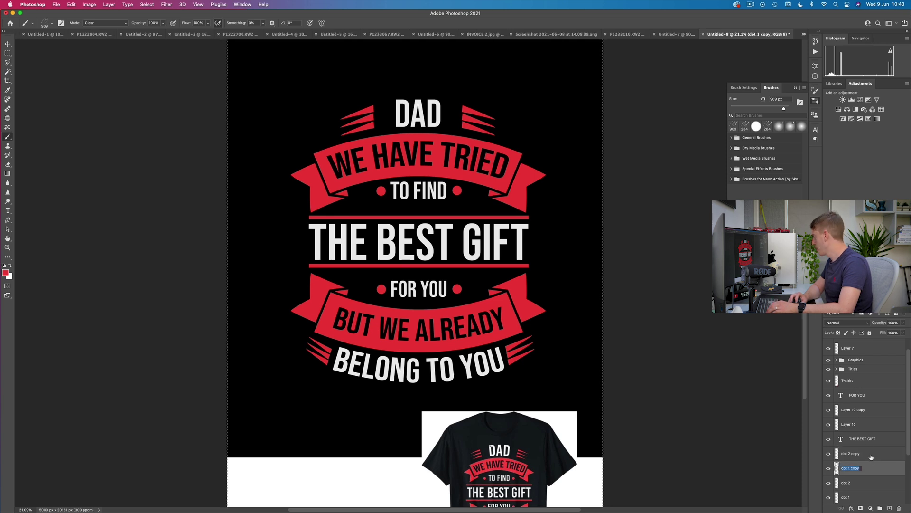
shift+click(871, 457)
drag(872, 457, 860, 362)
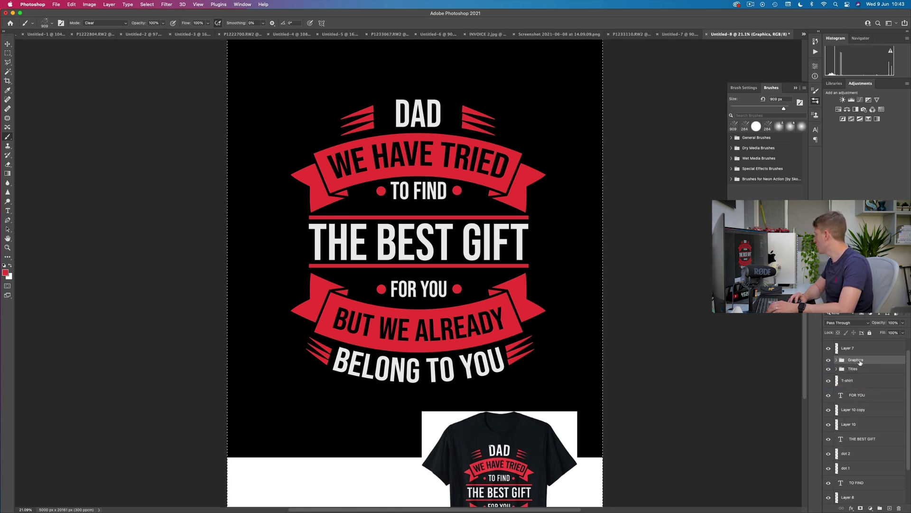
click(854, 458)
shift+click(854, 469)
drag(854, 469, 841, 366)
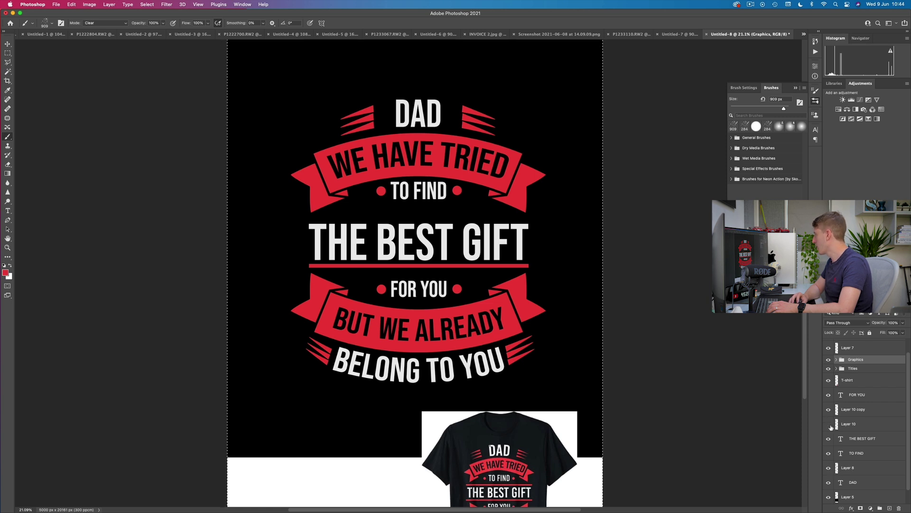
Move the two red bar layers, Layer 10 and Layer 10 copy, into the Graphics group and check by toggling its visibility
click(877, 427)
shift+click(873, 411)
drag(862, 414, 848, 368)
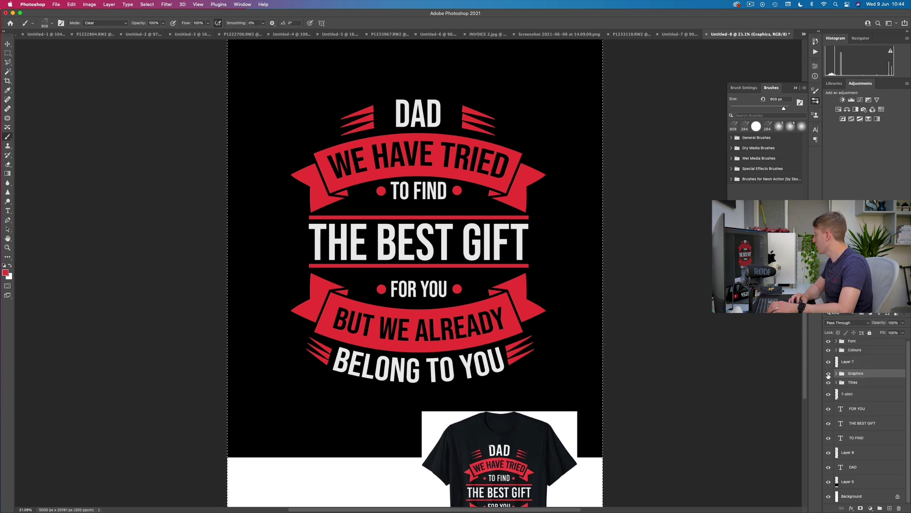
click(828, 373)
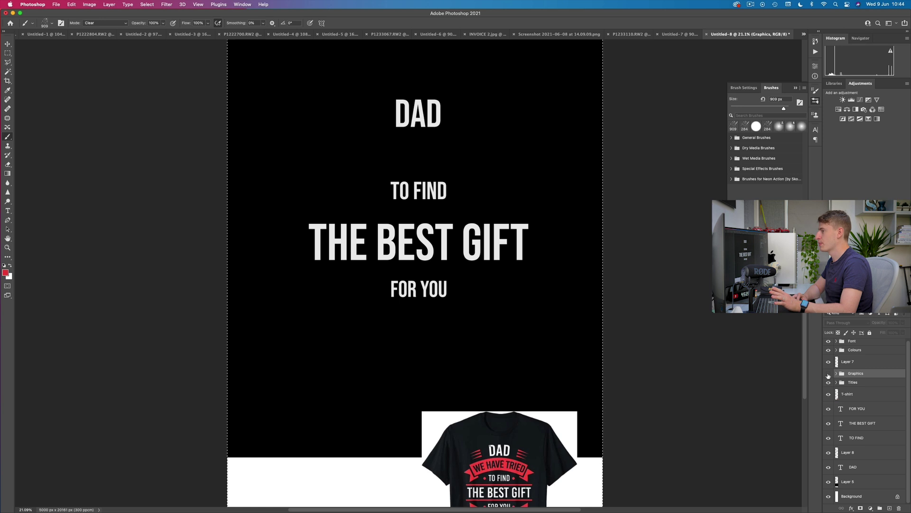
click(828, 374)
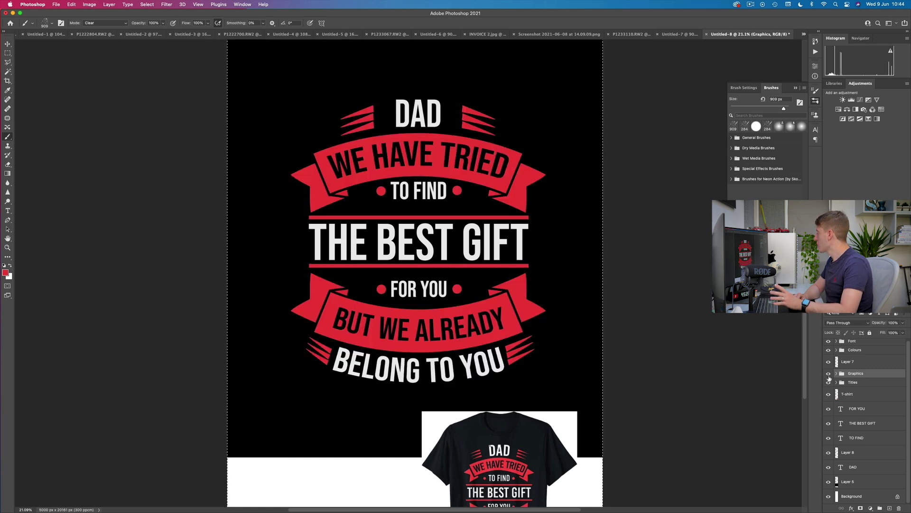
Merge the Graphics group into a single layer and toggle its visibility to check it
right_click(869, 377)
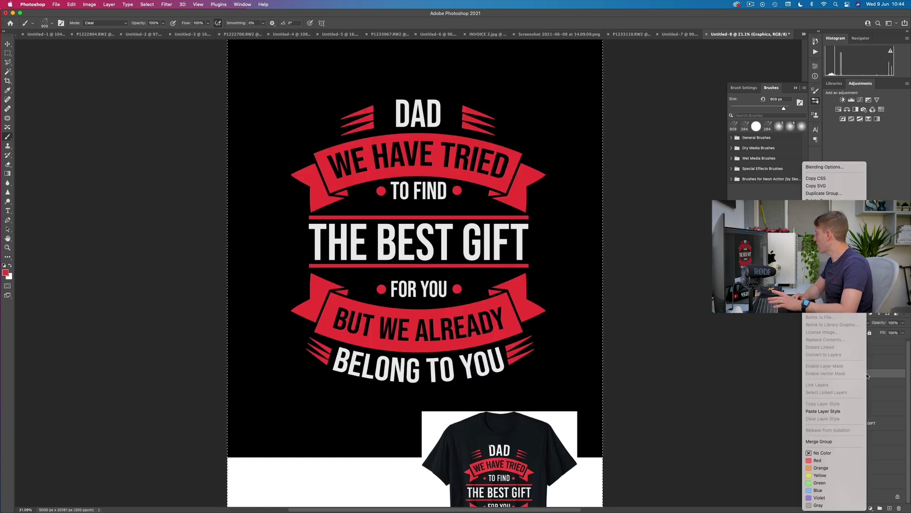
click(820, 441)
click(828, 376)
click(829, 376)
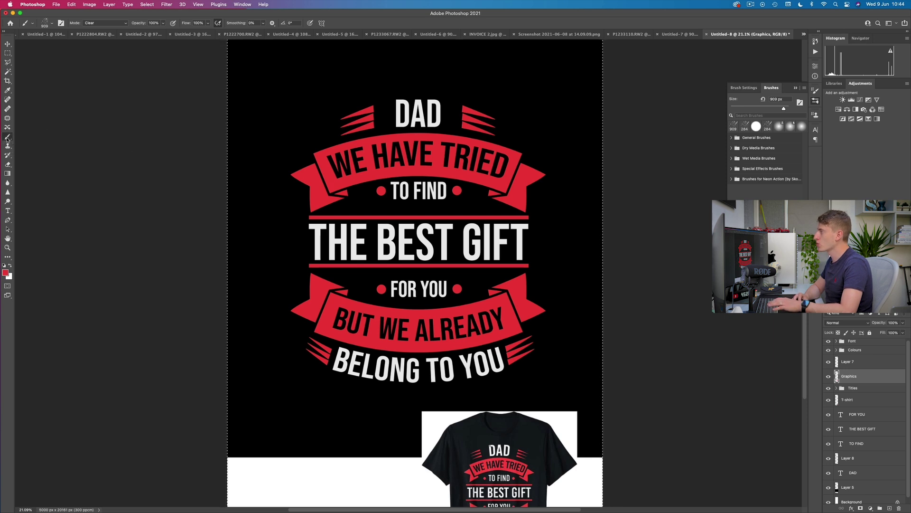
Review the Brush tool's blending mode and brush preset settings
click(93, 25)
click(93, 24)
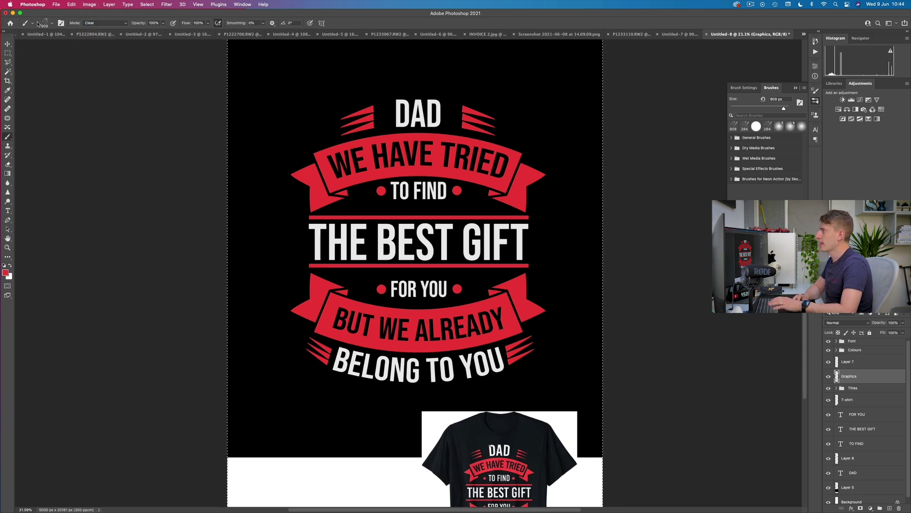
click(42, 23)
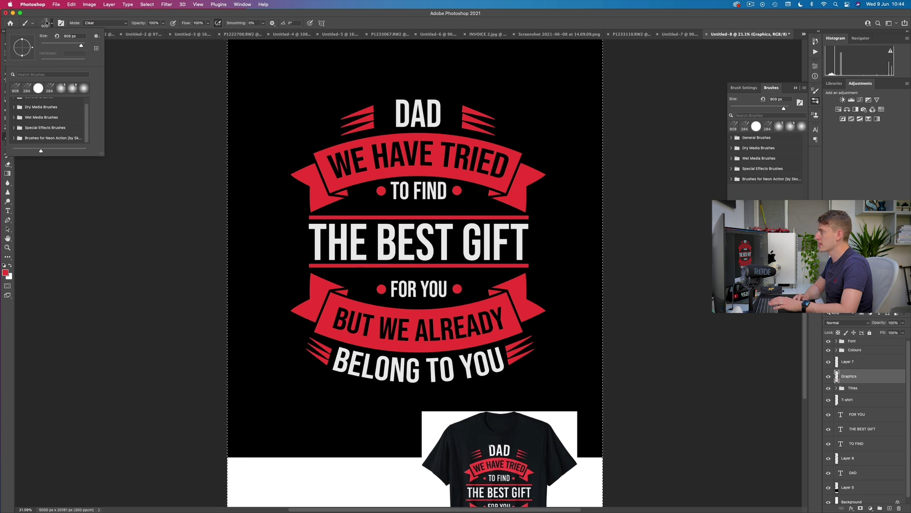
click(45, 23)
Hide the black Layer 5 and erase spatter speckles across the ribbons and bars with the 909 px spatter brush in Clear mode
scroll(852, 449, down, 1)
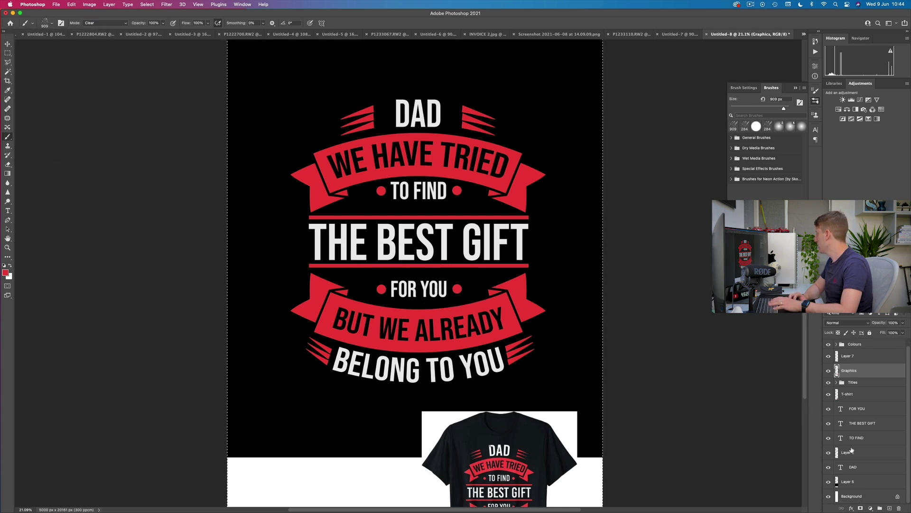
click(829, 482)
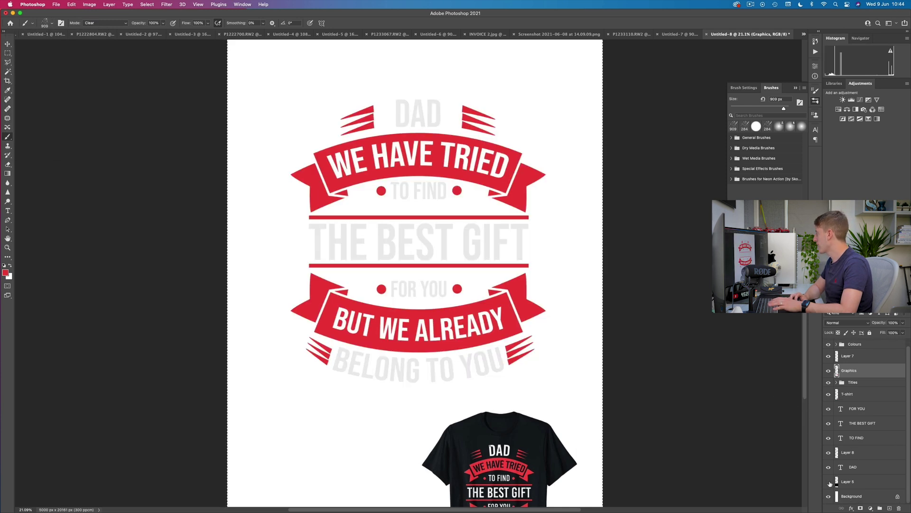
drag(507, 177, 509, 183)
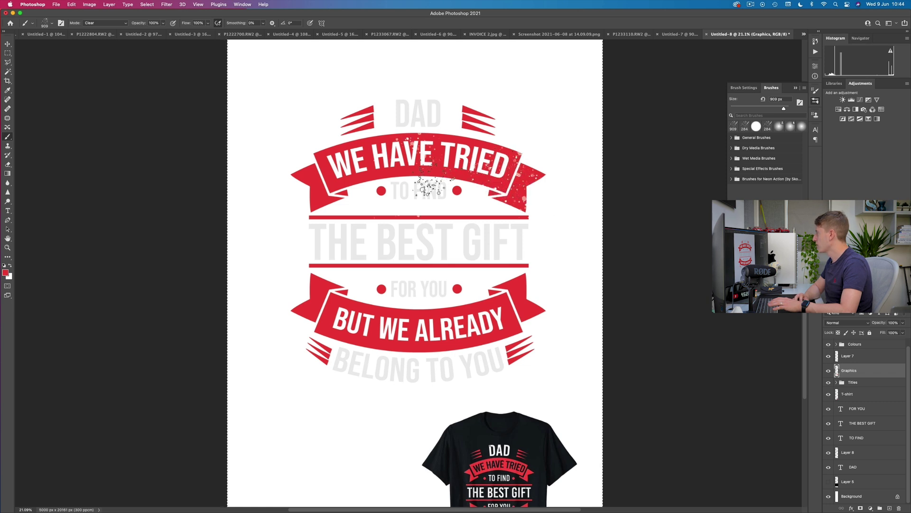
drag(372, 161, 332, 168)
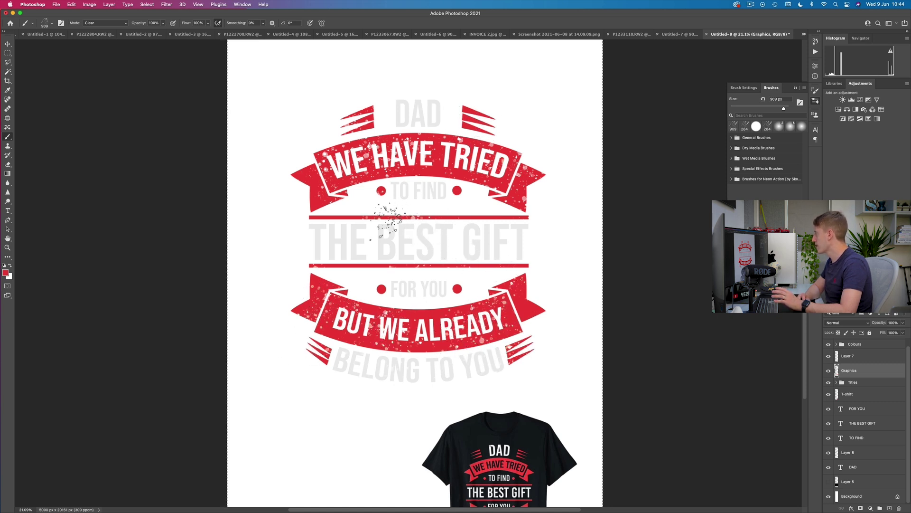
Hide the white Background layer and inspect the distressed graphics close up against transparency
click(828, 498)
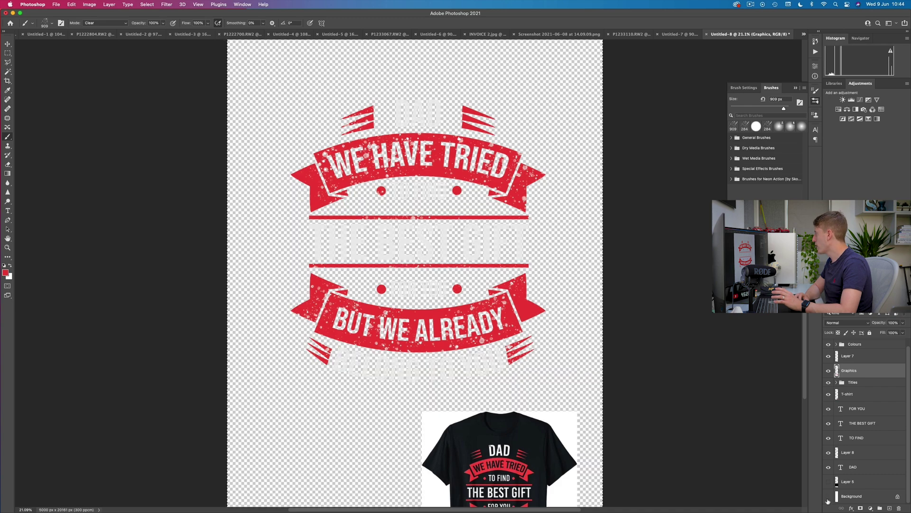
scroll(487, 166, up, 8)
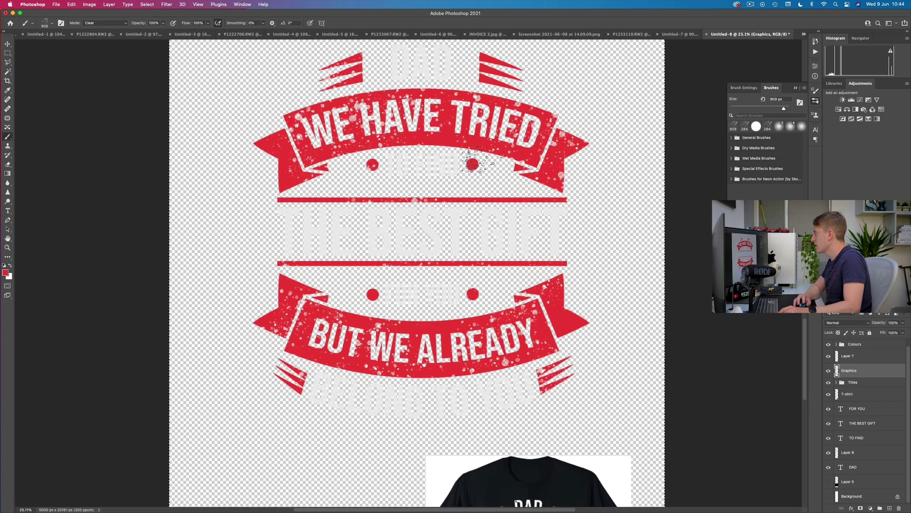
scroll(342, 393, up, 1)
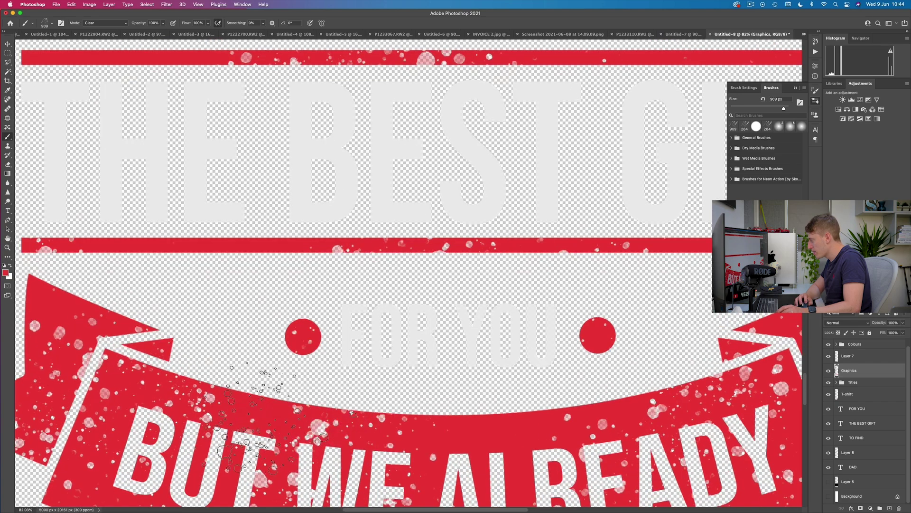
scroll(348, 399, down, 3)
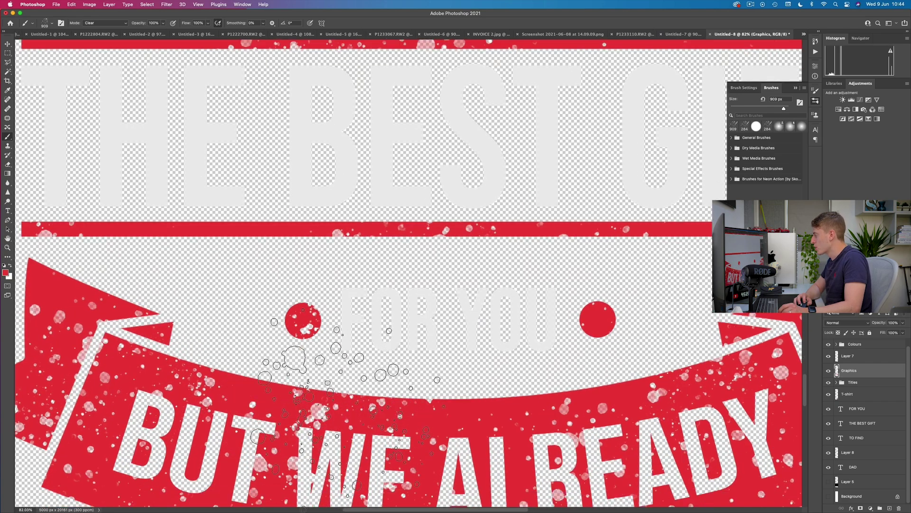
scroll(342, 403, down, 6)
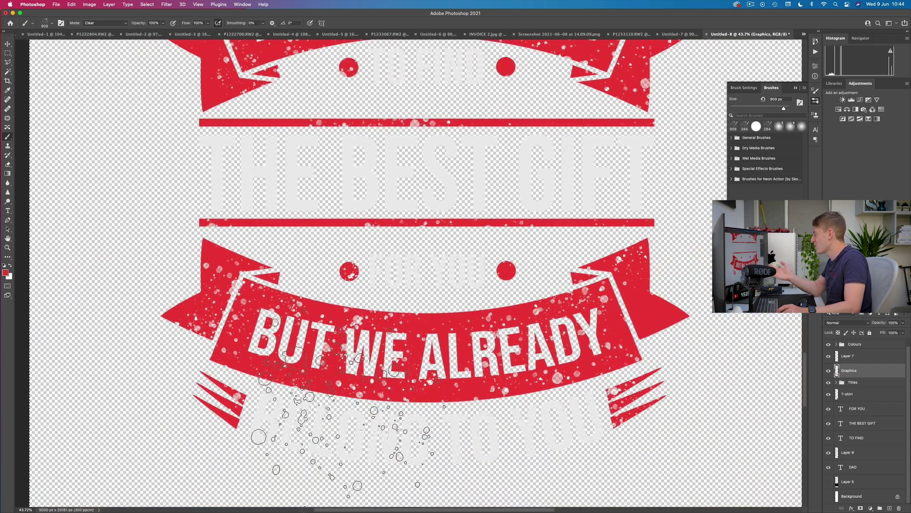
scroll(342, 403, down, 2)
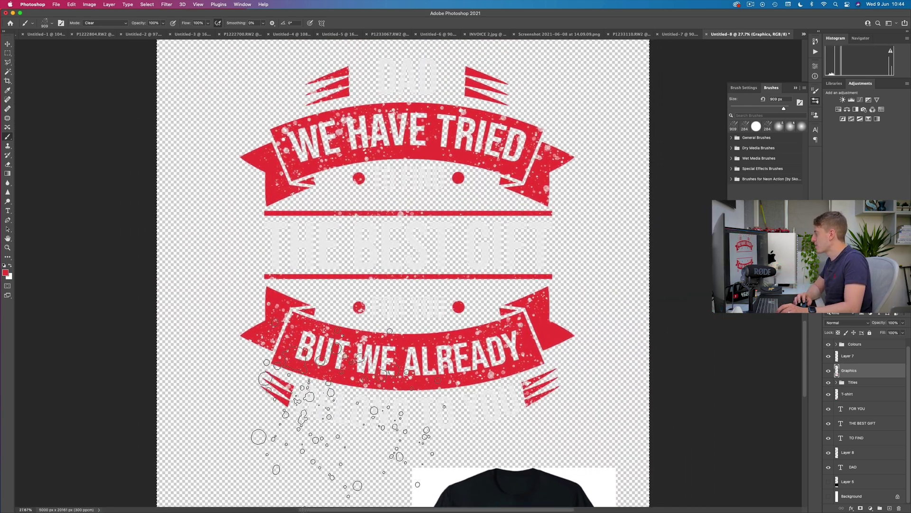
scroll(349, 425, down, 1)
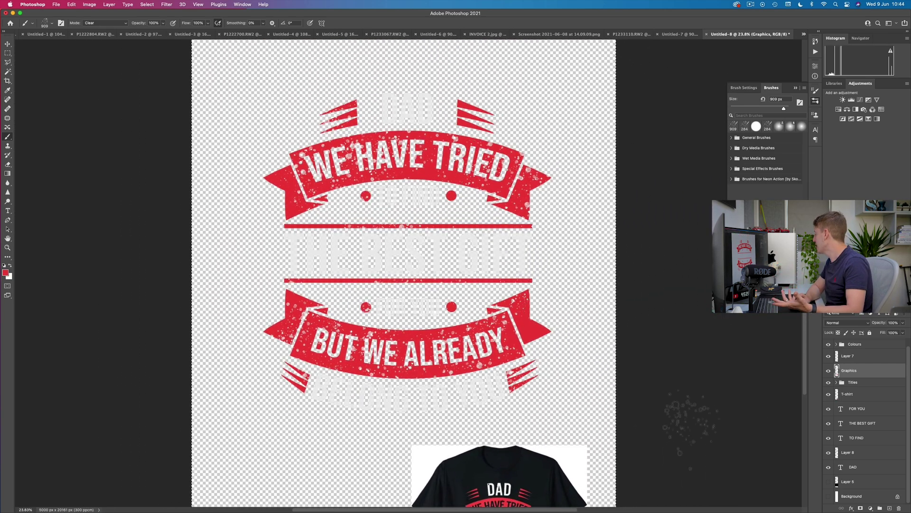
Show the black Layer 5 again and view the whole distressed design on it
click(829, 482)
scroll(600, 366, down, 4)
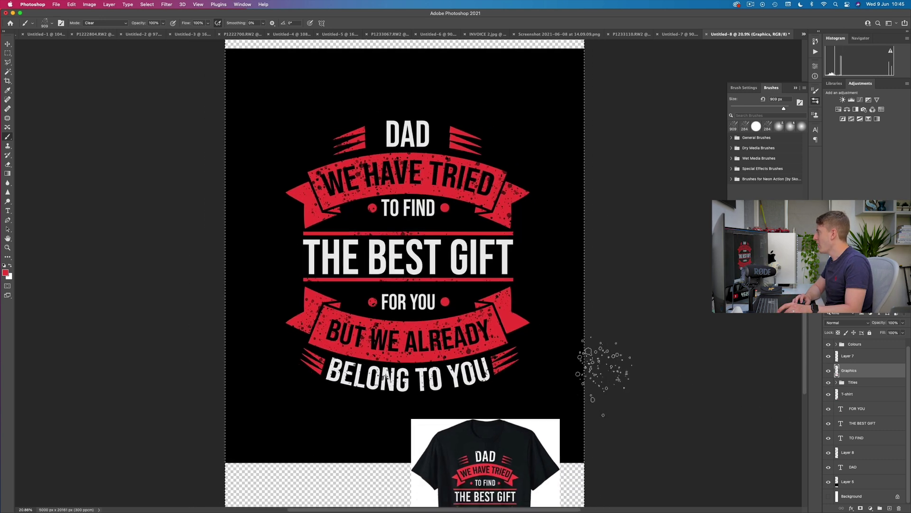
scroll(600, 388, down, 1)
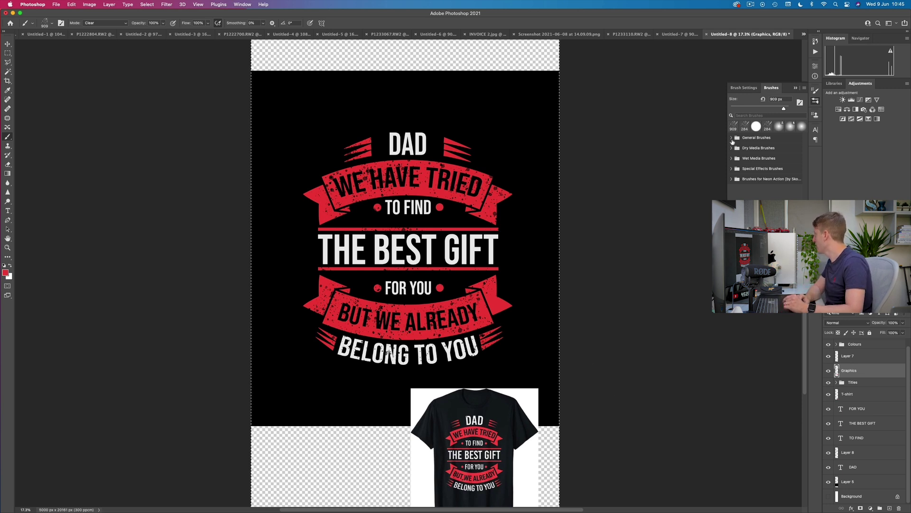
Expand the Special Effects Brushes folder and look through Kyle's Spatter Brushes
click(732, 168)
scroll(765, 164, down, 3)
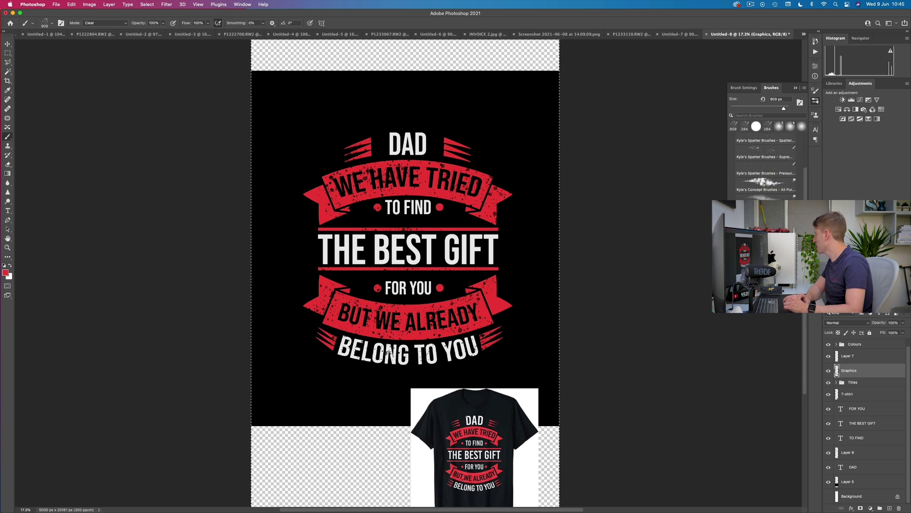
scroll(765, 163, up, 3)
scroll(566, 240, down, 3)
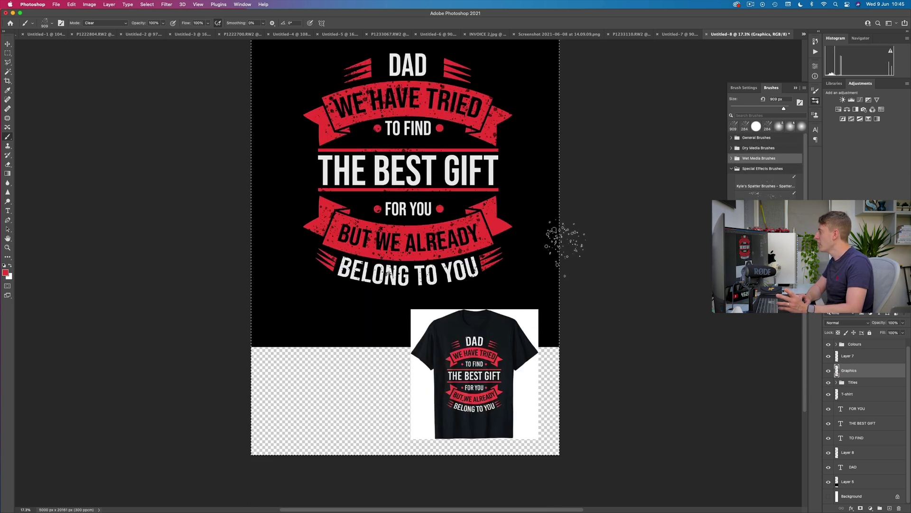
Compare the distressed design with the T-shirt reference picture below it
scroll(470, 375, up, 2)
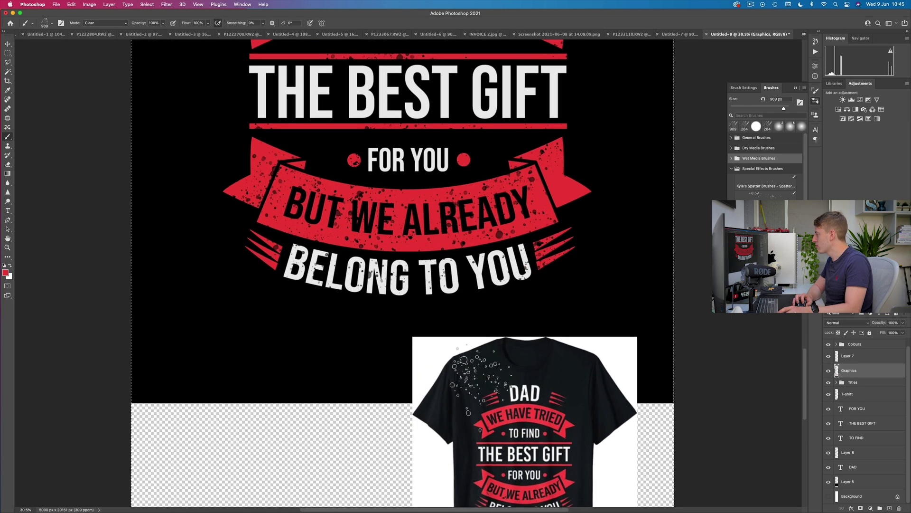
scroll(479, 377, down, 3)
scroll(480, 377, up, 2)
scroll(489, 361, up, 1)
scroll(486, 360, down, 3)
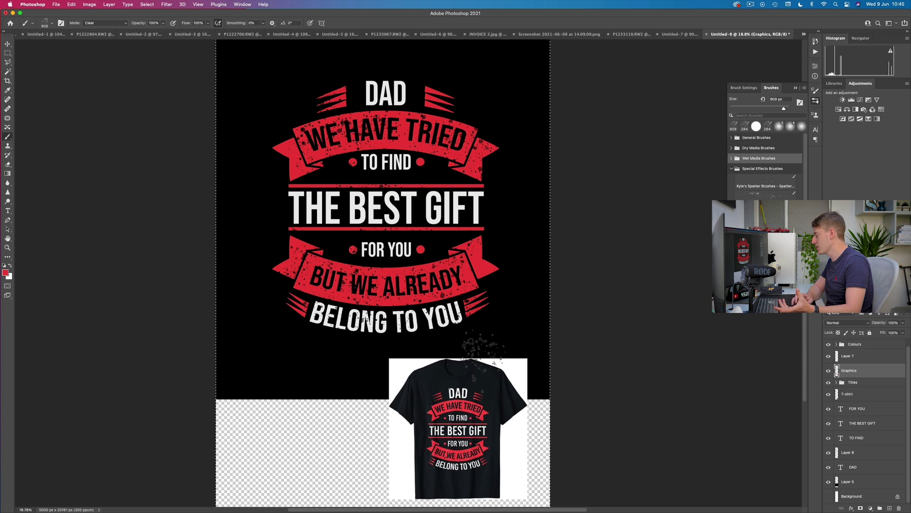